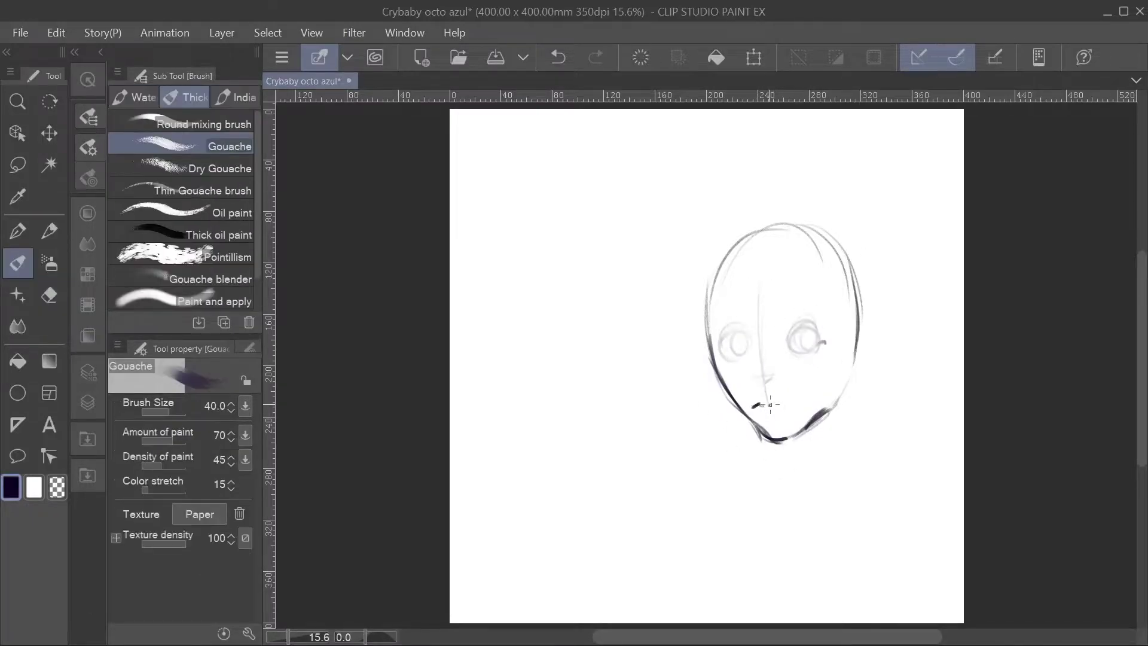
Sketch the nose and mouth on the face with the Gouache brush and clean up the jawline
key(e)
key(b)
key(e)
key(b)
key(e)
key(b)
key(ctrl+z)
key(ctrl+z)
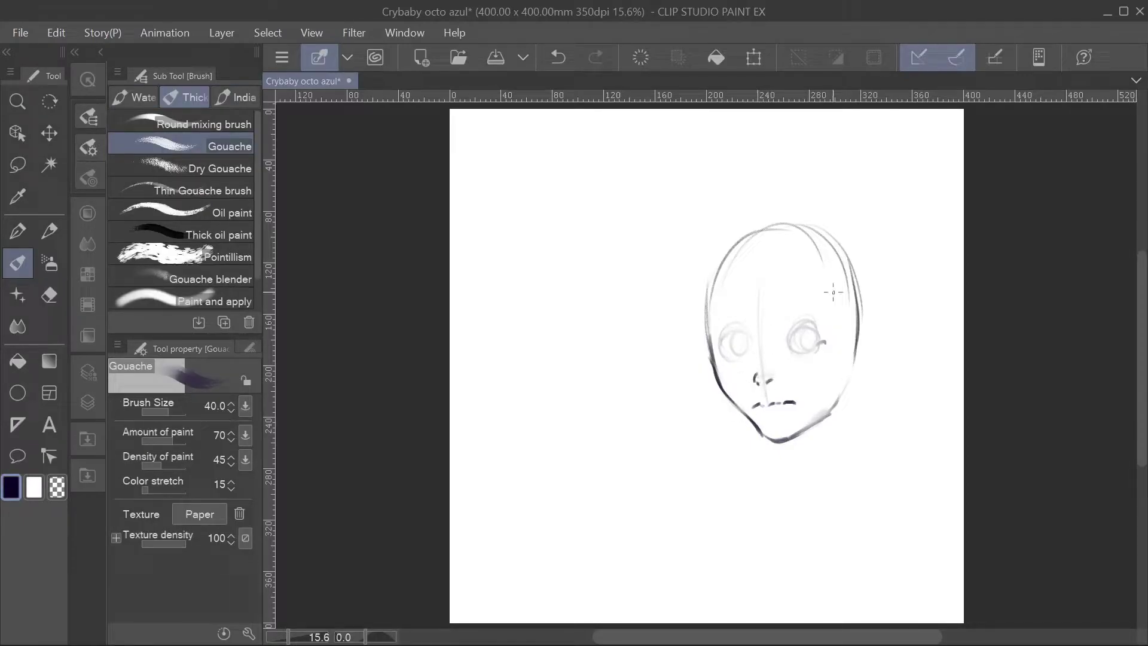
Draw the eye on the face's right side with dark lids and iris, and erase its construction lines
drag(812, 336, 817, 345)
key(e)
key(b)
key(e)
key(b)
mouse_move(798, 338)
mouse_down()
mouse_move(824, 335)
mouse_move(828, 357)
mouse_up()
drag(838, 341, 843, 336)
key(e)
key(b)
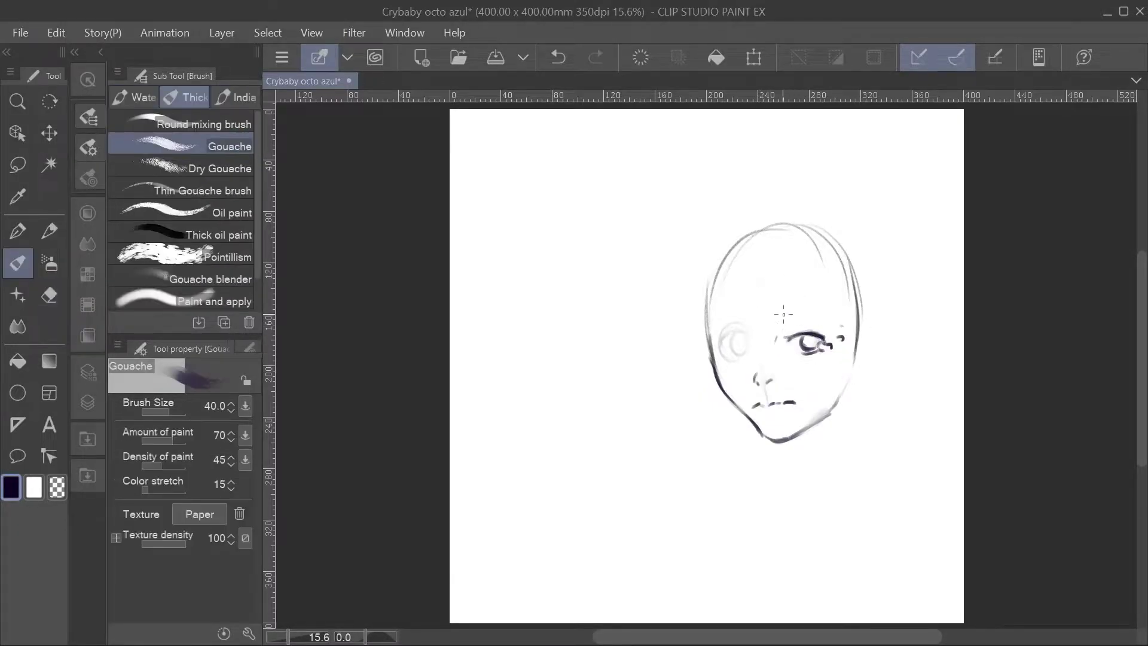
Draw the worried eyebrows, the left eye and the ear on the face's right side
drag(779, 321, 824, 326)
mouse_move(721, 342)
mouse_down()
mouse_move(755, 338)
mouse_move(742, 358)
mouse_up()
key(e)
key(b)
drag(859, 327, 861, 368)
key(e)
key(b)
Erase the skull guidelines and tidy the nose, mouth, jaw and ear lines
key(e)
mouse_move(760, 372)
mouse_down()
mouse_move(755, 405)
mouse_move(801, 404)
mouse_up()
key(b)
drag(766, 413, 783, 416)
key(e)
key(b)
key(e)
drag(707, 299, 756, 238)
key(b)
mouse_move(715, 368)
mouse_down()
mouse_move(746, 422)
mouse_move(826, 419)
mouse_move(849, 377)
mouse_up()
key(e)
key(b)
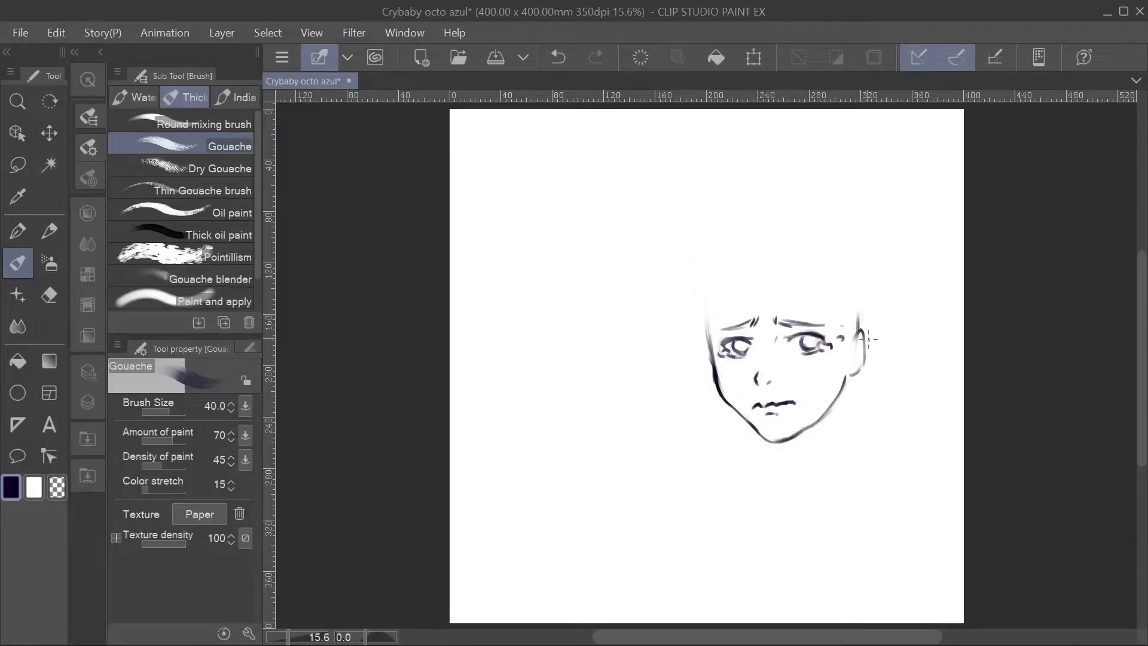
mouse_move(706, 356)
mouse_down()
mouse_move(717, 397)
mouse_move(665, 444)
mouse_move(679, 445)
mouse_up()
drag(688, 383, 707, 398)
key(ctrl+z)
mouse_move(718, 358)
mouse_down()
mouse_move(723, 396)
mouse_move(688, 426)
mouse_up()
mouse_move(690, 388)
mouse_down()
mouse_move(670, 419)
mouse_move(677, 433)
mouse_up()
drag(673, 402, 670, 405)
key(ctrl+z)
key(ctrl+z)
key(ctrl+z)
key(ctrl+z)
Sketch the four raised fingers reaching toward the left eye from beside the cheek
mouse_move(725, 375)
mouse_down()
mouse_move(697, 391)
mouse_move(697, 416)
mouse_up()
mouse_move(691, 399)
mouse_down()
mouse_move(721, 373)
mouse_move(691, 386)
mouse_move(699, 419)
mouse_move(688, 431)
mouse_move(683, 390)
mouse_move(683, 419)
mouse_move(660, 415)
mouse_move(665, 396)
mouse_move(671, 427)
mouse_move(683, 401)
mouse_up()
key(ctrl+z)
key(e)
key(b)
key(ctrl+z)
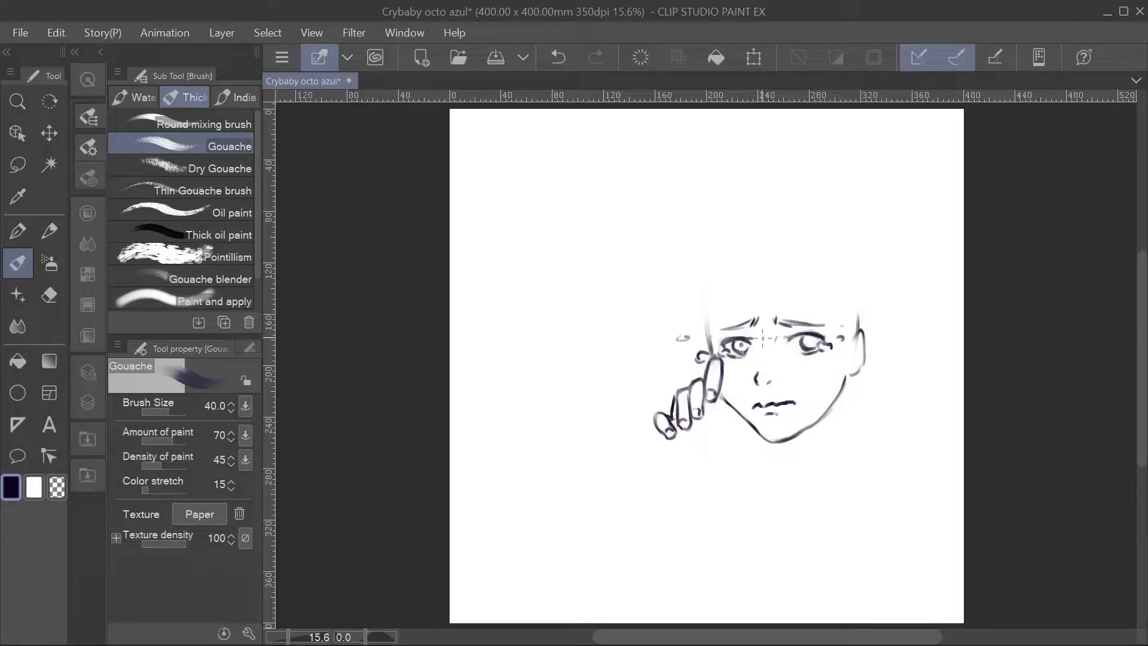
Draw the thumb side of the raised left hand and refine the little finger
mouse_move(719, 376)
mouse_down()
mouse_move(737, 398)
mouse_move(713, 421)
mouse_move(703, 447)
mouse_up()
mouse_move(735, 408)
mouse_down()
mouse_move(713, 421)
mouse_move(725, 446)
mouse_up()
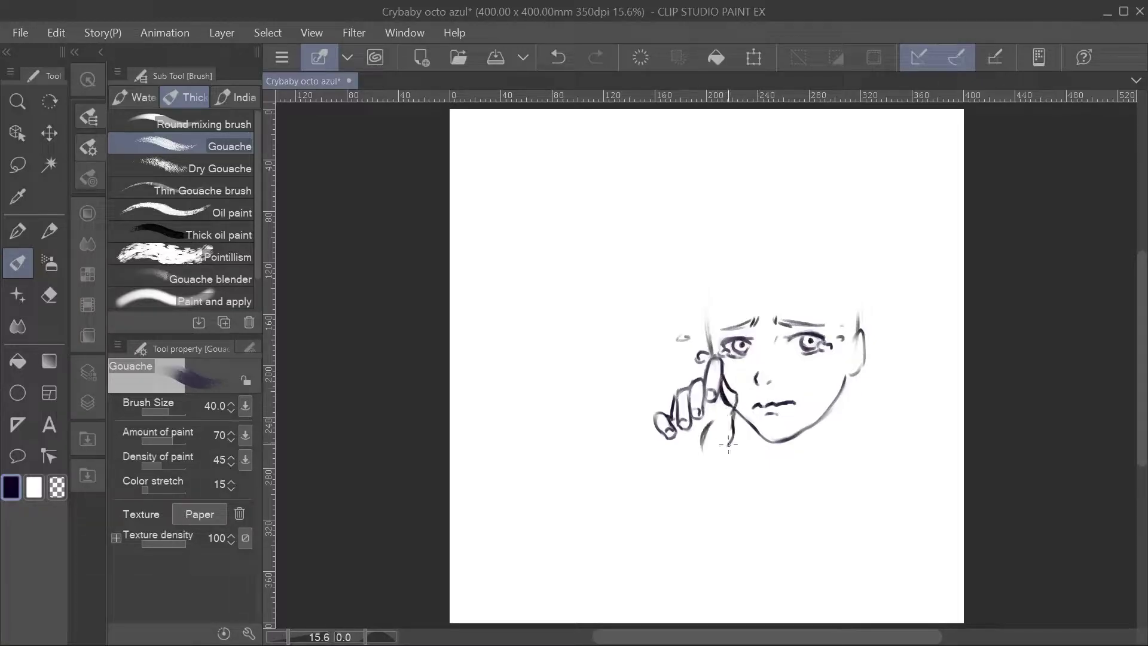
key(ctrl+z)
mouse_move(656, 418)
mouse_down()
mouse_move(693, 475)
mouse_move(666, 439)
mouse_up()
key(e)
key(b)
drag(737, 407, 711, 468)
Draw the palm's lower edge, wrist and upper forearm of the raised left hand
key(e)
key(b)
drag(725, 402, 666, 541)
drag(737, 448, 718, 514)
key(e)
key(b)
Add the palm creases and clean up the finger contours of the raised left hand
key(e)
key(b)
mouse_move(687, 428)
mouse_down()
mouse_move(673, 389)
mouse_move(711, 400)
mouse_up()
key(e)
key(b)
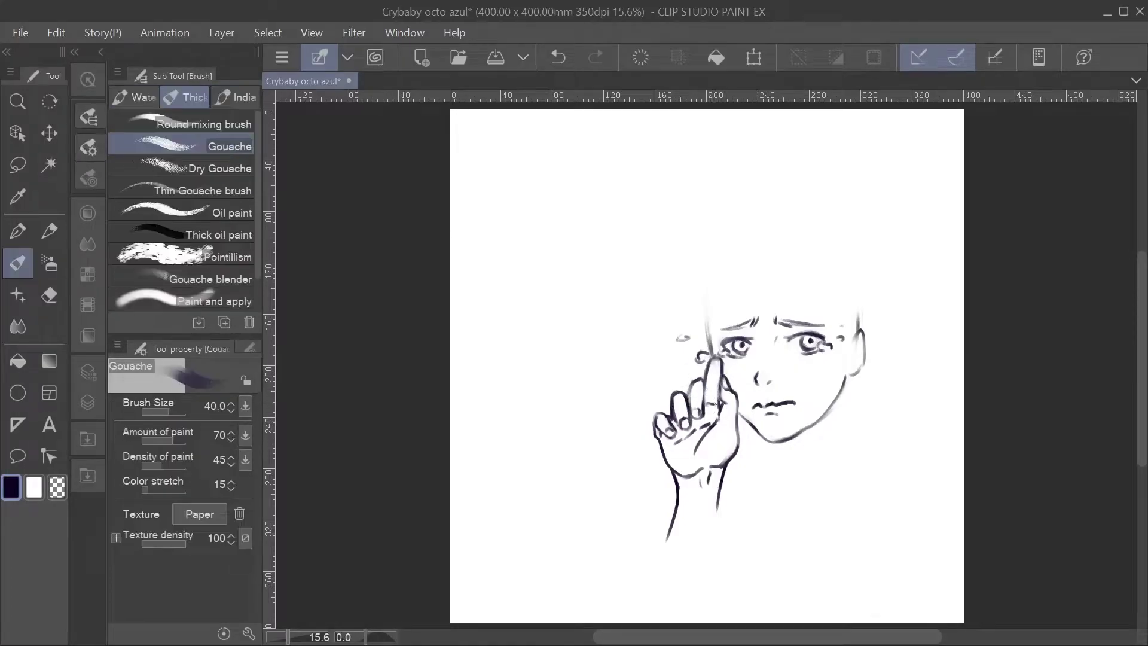
key(e)
key(b)
key(e)
key(b)
Select the raised left hand, move it slightly up toward the eye, deselect it and touch up its lines
key(m)
mouse_move(742, 353)
mouse_down()
mouse_move(688, 568)
mouse_move(744, 356)
mouse_up()
key(k)
drag(700, 449, 703, 437)
key(b)
key(ctrl+d)
key(e)
key(b)
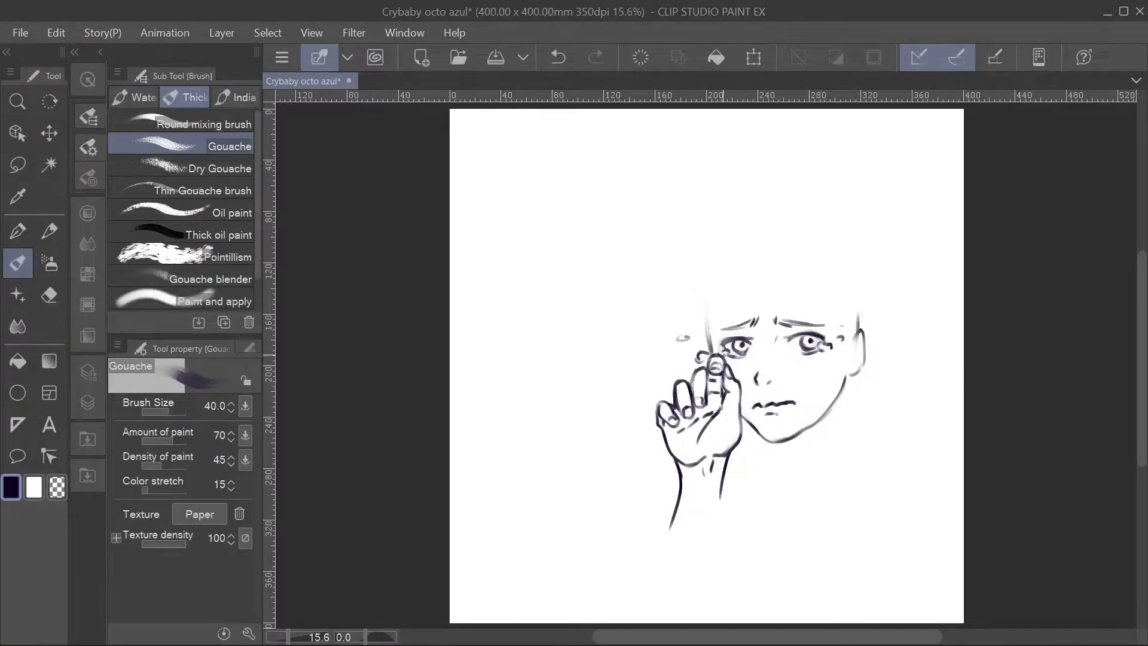
Sketch the second hand on the face's right side, with fingers reaching under the eye and a curled fist
mouse_move(835, 351)
mouse_down()
mouse_move(846, 400)
mouse_move(853, 356)
mouse_move(870, 379)
mouse_move(865, 355)
mouse_move(882, 366)
mouse_move(894, 418)
mouse_up()
key(e)
key(b)
key(e)
key(b)
key(e)
key(b)
key(e)
key(b)
drag(861, 407, 889, 426)
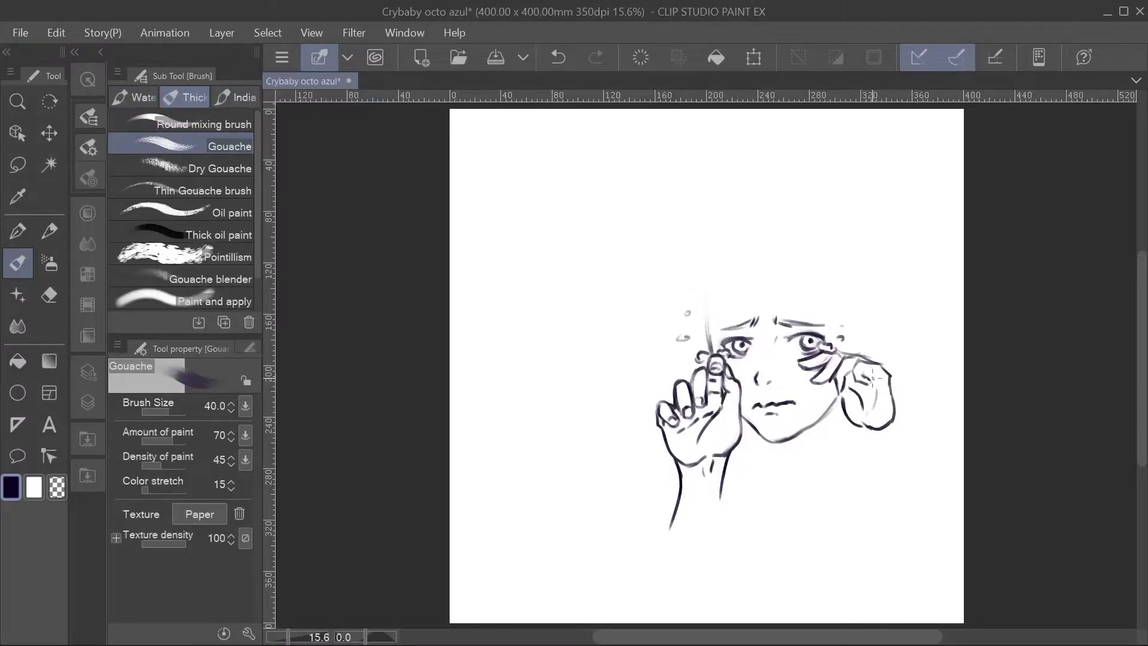
Refine the folded fingers of the right hand and lighten its overlapping contour lines
drag(840, 398, 836, 380)
key(e)
drag(859, 421, 873, 429)
key(b)
key(e)
key(b)
key(e)
drag(861, 374, 883, 398)
key(b)
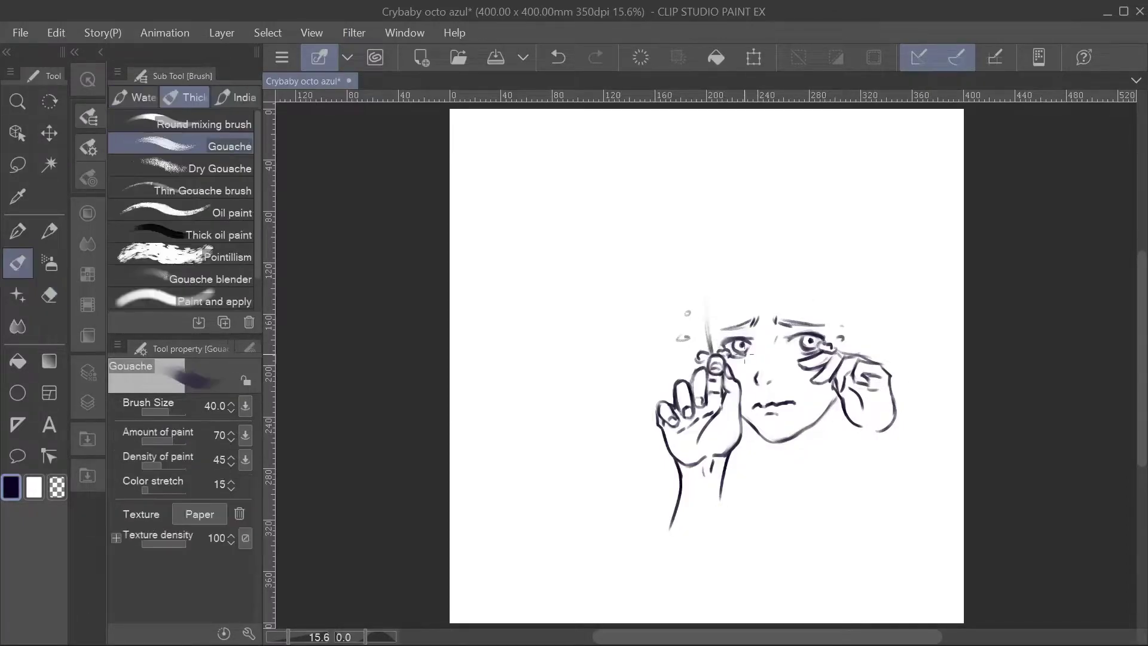
Redraw the knuckles, back and lower edge of the right hand's fist
key(e)
key(b)
key(e)
key(b)
key(e)
drag(844, 400, 831, 385)
key(b)
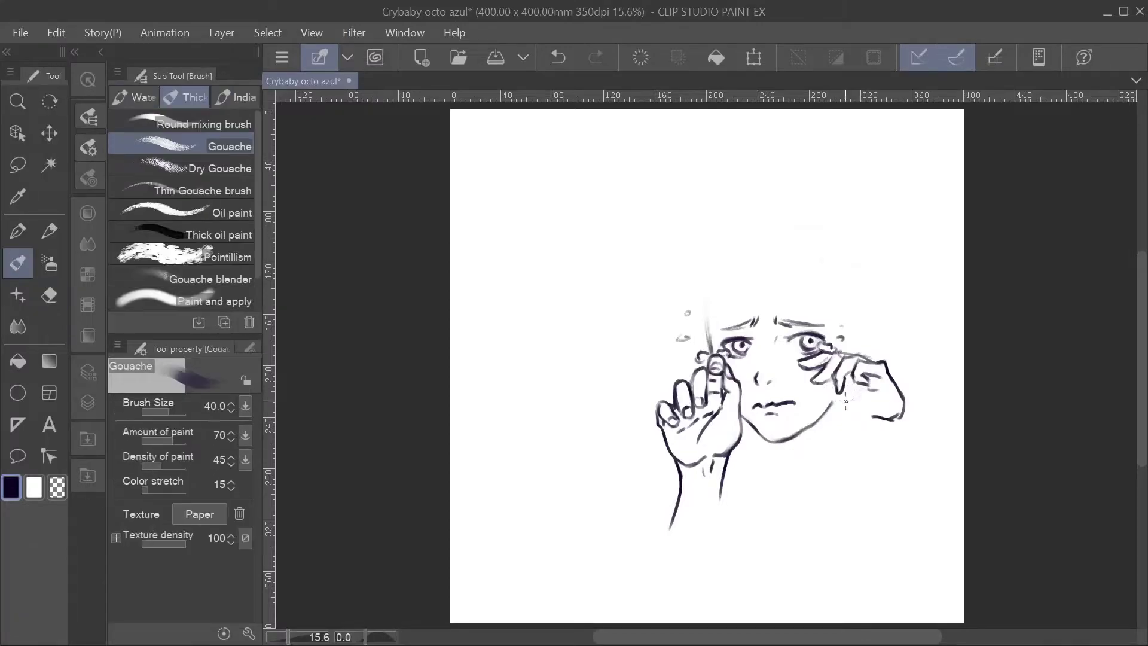
key(e)
key(b)
key(e)
key(b)
key(e)
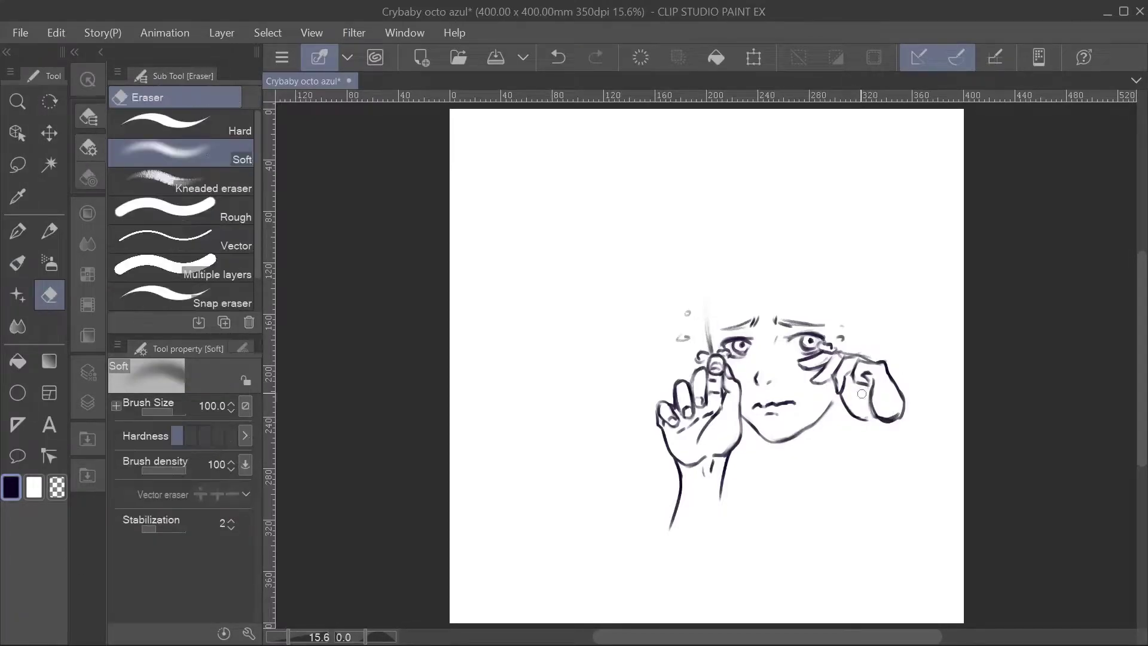
Draw the wrist and both sides of the forearm below the right hand, and add the finger beside the cheek
key(b)
drag(876, 419, 891, 457)
drag(904, 399, 931, 478)
drag(894, 430, 878, 531)
key(e)
key(b)
drag(909, 413, 930, 478)
drag(828, 401, 848, 386)
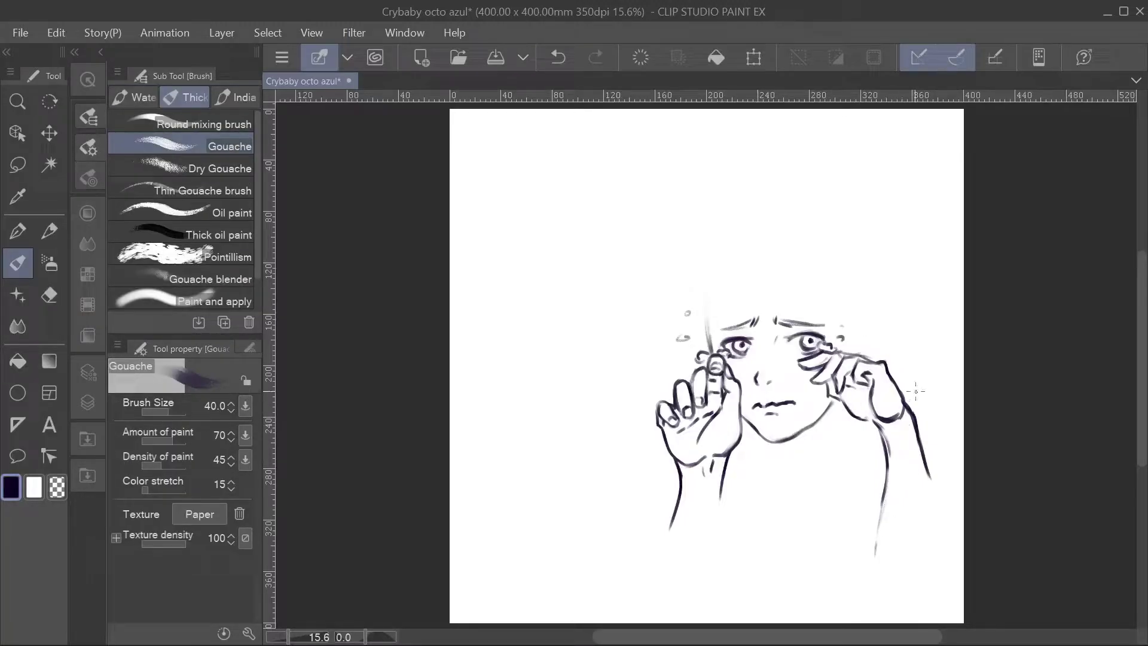
key(e)
key(b)
Extend both forearms down toward the bottom of the canvas and round off the right elbow
mouse_move(894, 420)
mouse_down()
mouse_move(874, 457)
mouse_move(900, 575)
mouse_up()
drag(926, 479, 915, 557)
key(e)
key(b)
drag(721, 477, 711, 598)
drag(672, 519, 654, 605)
drag(881, 516, 888, 589)
key(e)
key(b)
drag(881, 520, 875, 580)
drag(927, 515, 915, 595)
drag(885, 491, 897, 602)
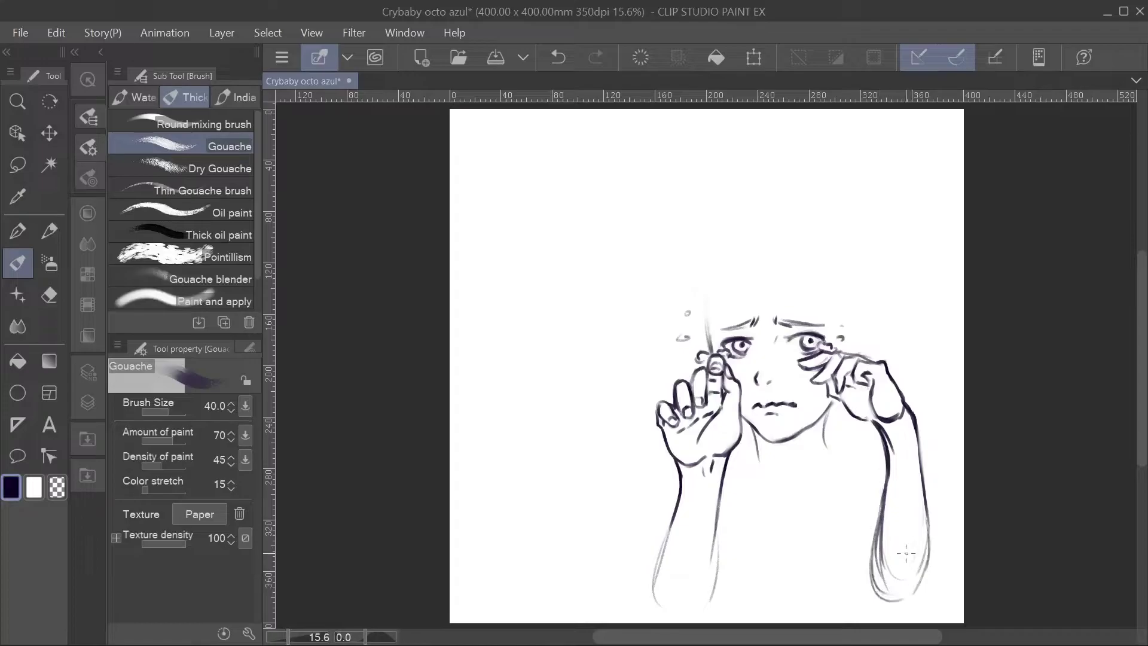
Lasso the raised left hand and forearm, shrink them slightly with a transform and deselect
key(m)
mouse_move(718, 323)
mouse_down()
mouse_move(625, 574)
mouse_move(742, 335)
mouse_up()
click(57, 33)
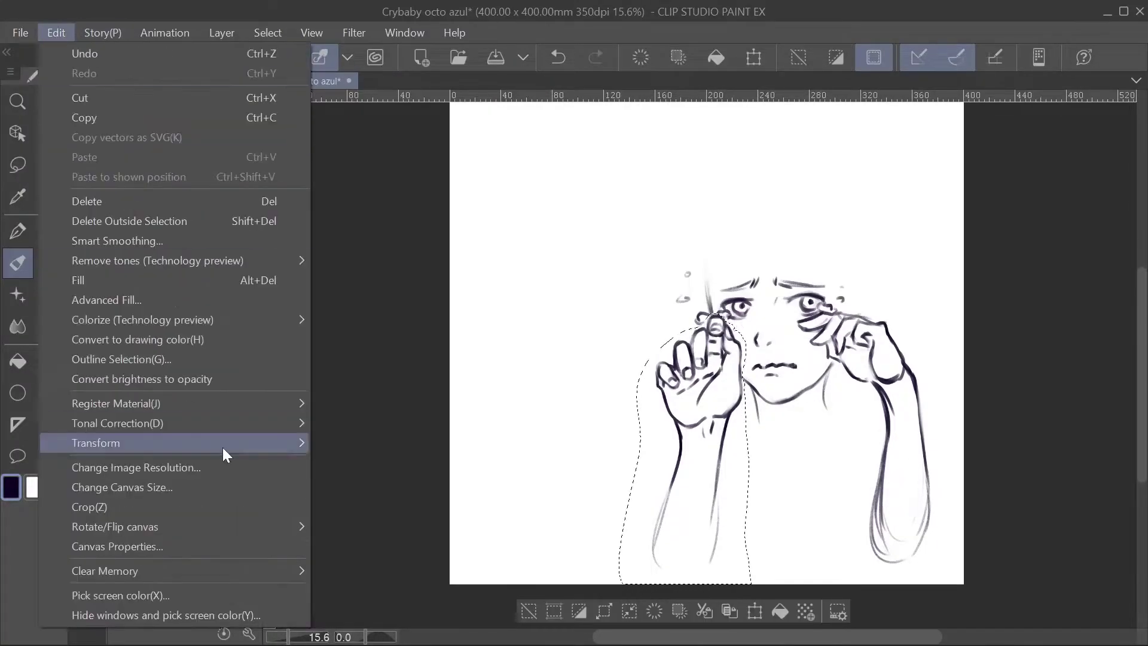
click(359, 526)
key(Escape)
click(56, 33)
click(444, 225)
drag(618, 448, 622, 448)
key(Return)
key(ctrl+d)
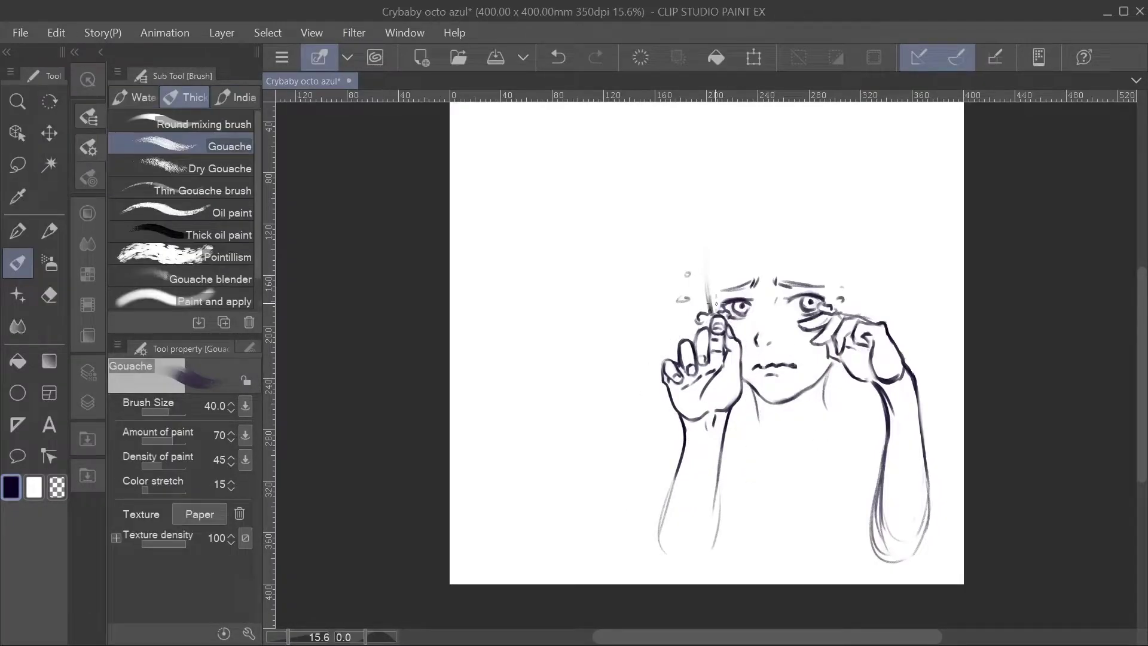
Draw the neck and shoulder curve between the jaw and the right forearm
drag(829, 379, 869, 395)
key(e)
key(b)
key(e)
key(b)
key(e)
key(b)
drag(831, 381, 823, 356)
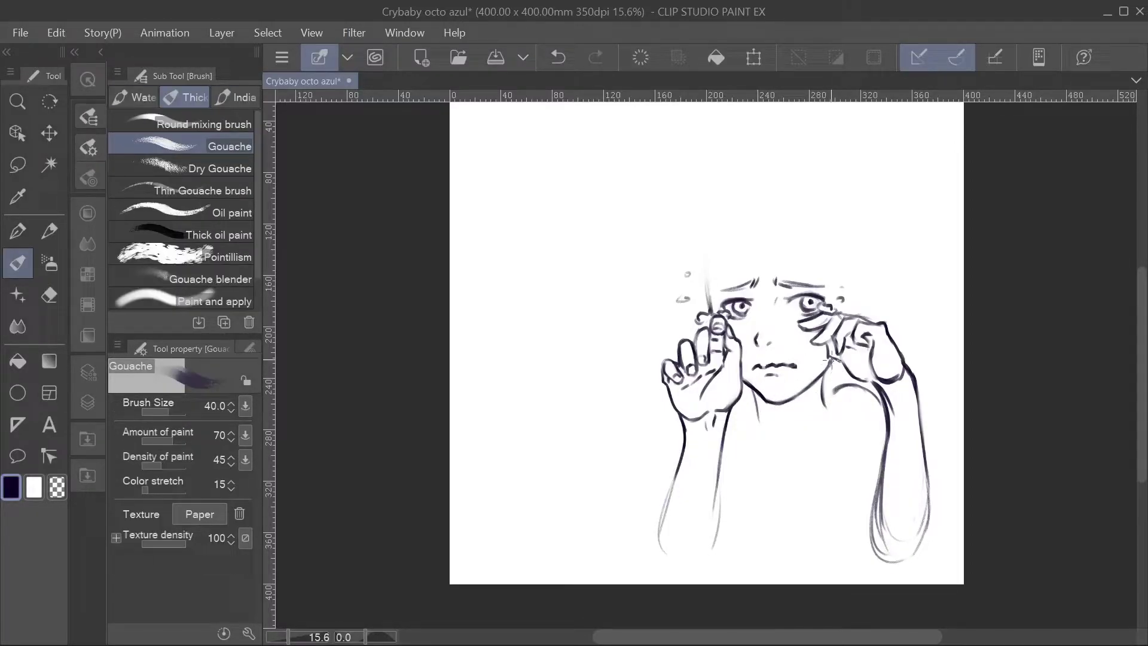
Sketch the collarbones across the base of the neck and draw the outer contour of the left arm
drag(843, 414, 745, 421)
drag(830, 366, 829, 404)
key(e)
key(b)
key(e)
key(b)
drag(673, 421, 658, 555)
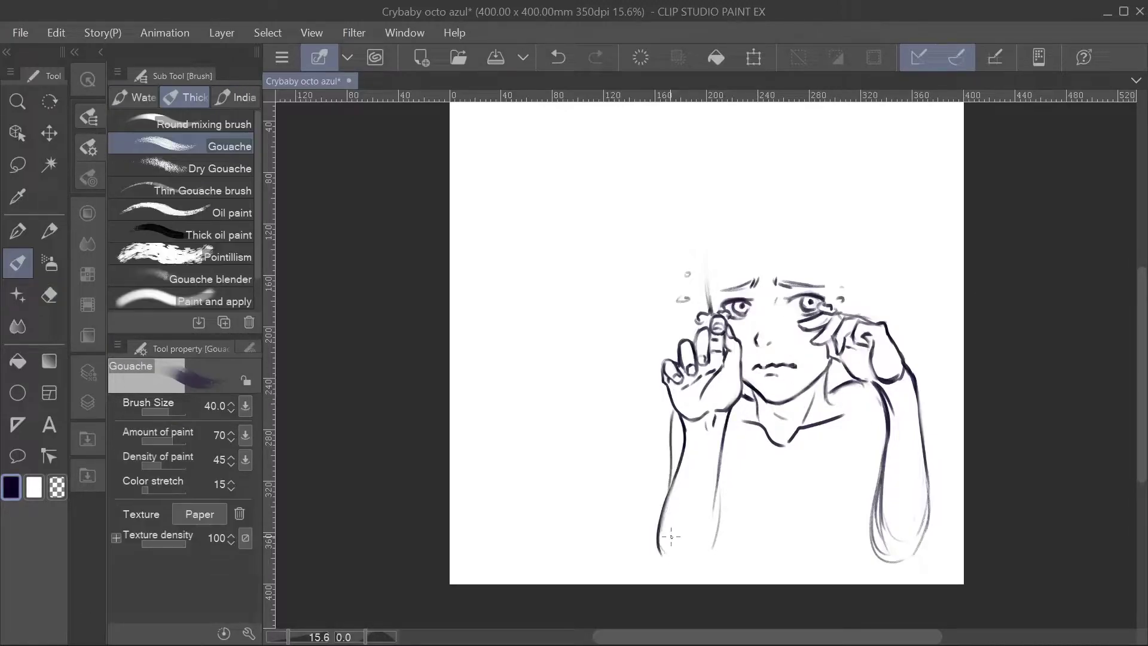
Redraw the lower contours of both forearms as cleaner lines and close them at the elbows
drag(722, 464, 706, 569)
key(e)
key(b)
drag(890, 437, 870, 545)
drag(929, 502, 921, 558)
key(e)
key(b)
mouse_move(911, 453)
mouse_down()
mouse_move(879, 568)
mouse_move(891, 579)
mouse_up()
mouse_move(659, 542)
mouse_down()
mouse_move(664, 571)
mouse_move(694, 531)
mouse_up()
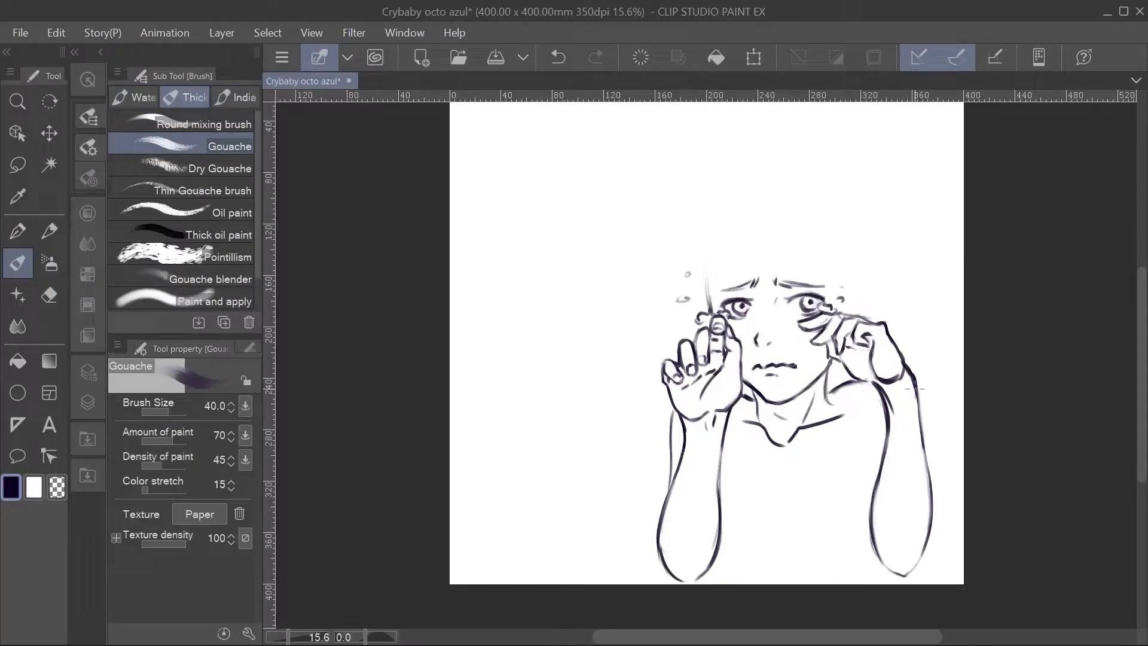
Draw a tentacle winding from behind the right forearm across its elbow to the lower right corner of the canvas
drag(877, 428, 866, 502)
key(e)
key(b)
mouse_move(883, 432)
mouse_down()
mouse_move(938, 566)
mouse_move(866, 518)
mouse_move(900, 563)
mouse_up()
key(e)
key(b)
mouse_move(882, 495)
mouse_down()
mouse_move(865, 553)
mouse_move(943, 552)
mouse_move(942, 565)
mouse_up()
key(e)
key(b)
mouse_move(877, 466)
mouse_down()
mouse_move(894, 508)
mouse_move(951, 560)
mouse_up()
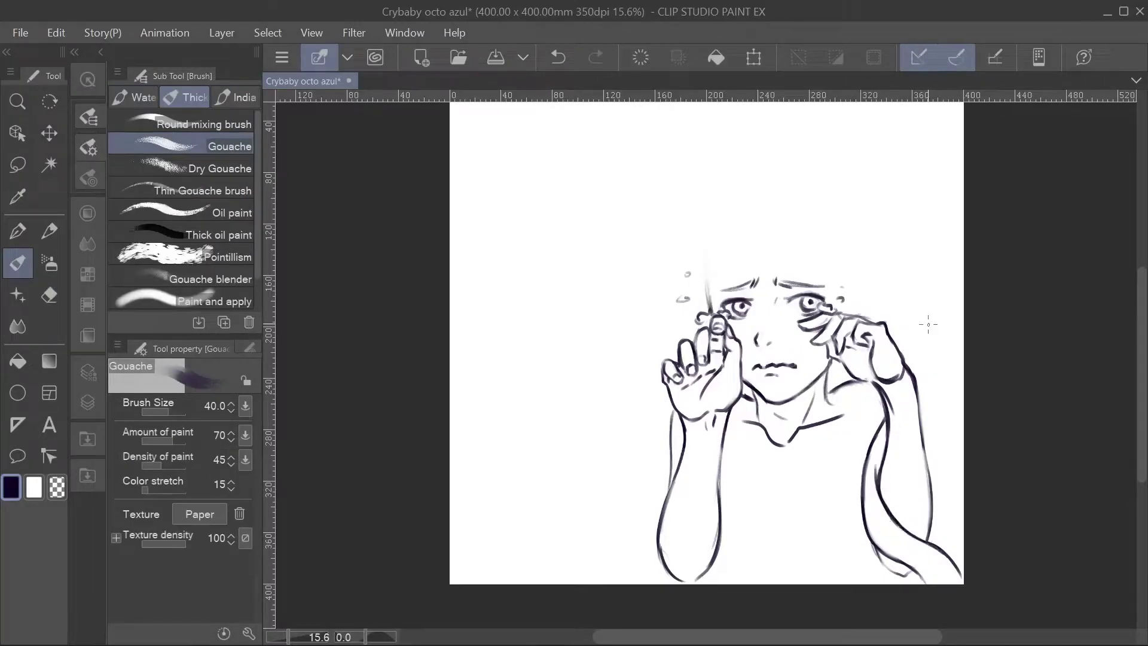
Draw the curling tentacle tip rising behind the right wrist and shift the whole drawing left on the canvas
mouse_move(928, 329)
mouse_down()
mouse_move(921, 395)
mouse_move(949, 360)
mouse_move(887, 429)
mouse_up()
key(ctrl+z)
key(k)
key(b)
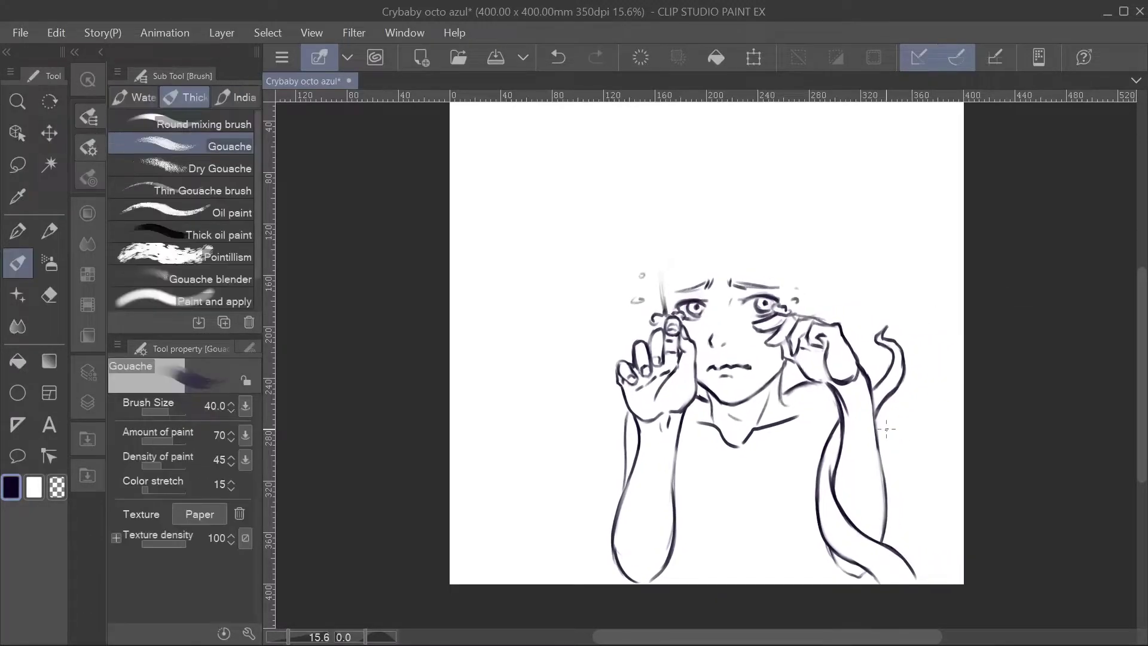
Draw a tentacle wrapped around the left forearm with its tip curling toward the chest
mouse_move(625, 489)
mouse_down()
mouse_move(729, 460)
mouse_move(634, 503)
mouse_move(688, 516)
mouse_up()
key(e)
key(b)
key(e)
key(b)
Draw a tentacle curving from behind the left forearm down to the bottom edge of the canvas
mouse_move(629, 459)
mouse_down()
mouse_move(619, 507)
mouse_move(575, 583)
mouse_up()
key(ctrl+z)
drag(614, 519, 579, 583)
drag(605, 534, 594, 585)
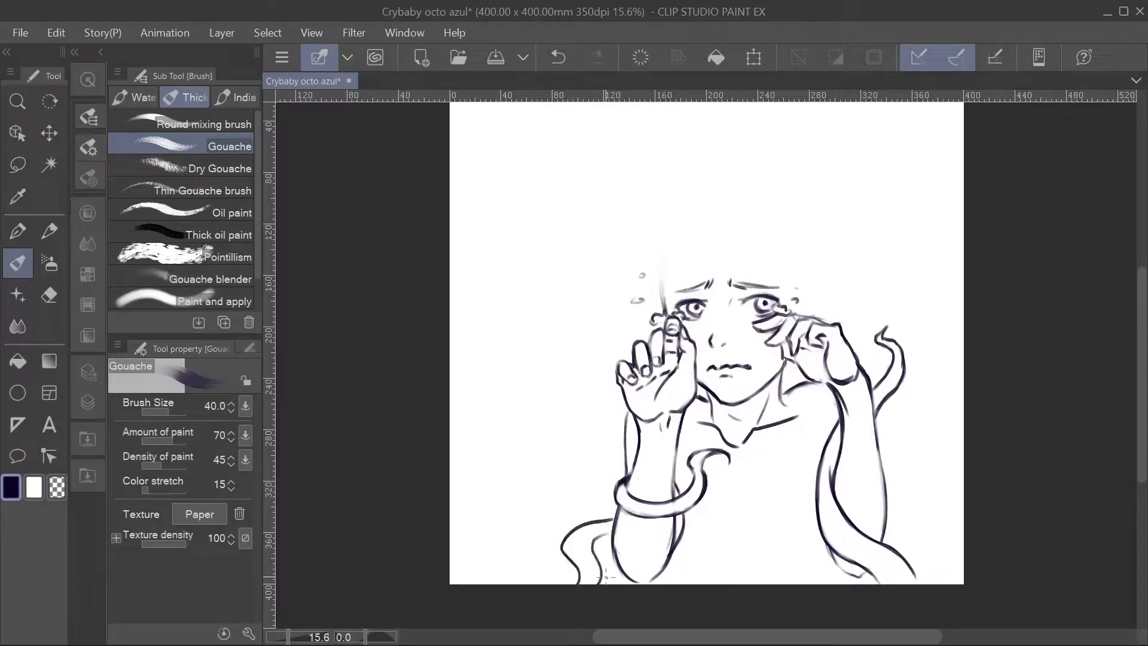
Add a curve behind the right forearm and draw a tentacle sweeping from it across the chest to a curled tip
drag(875, 387, 891, 532)
mouse_move(826, 440)
mouse_down()
mouse_move(796, 457)
mouse_move(728, 561)
mouse_move(772, 579)
mouse_up()
mouse_move(810, 487)
mouse_down()
mouse_move(765, 545)
mouse_move(772, 574)
mouse_up()
key(e)
key(b)
mouse_move(760, 488)
mouse_down()
mouse_move(743, 549)
mouse_move(771, 576)
mouse_up()
key(e)
key(b)
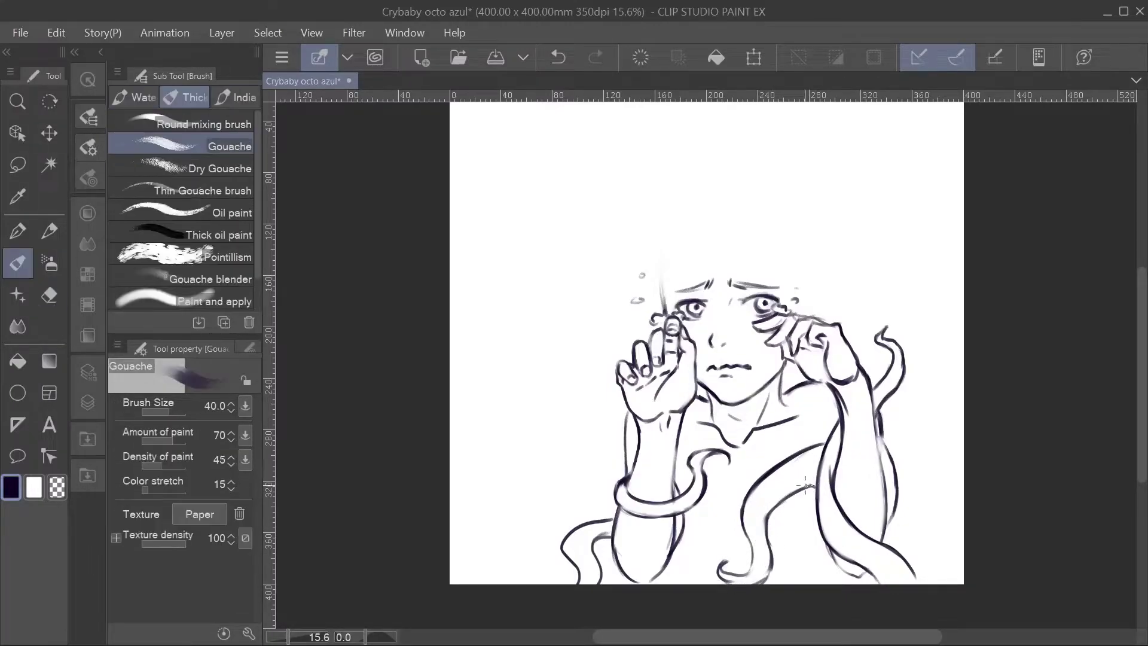
Draw a tentacle with a pointed tip rising from the bottom edge beside the right elbow
drag(745, 497, 724, 560)
key(ctrl+z)
mouse_move(924, 475)
mouse_down()
mouse_move(943, 581)
mouse_move(902, 528)
mouse_move(914, 567)
mouse_up()
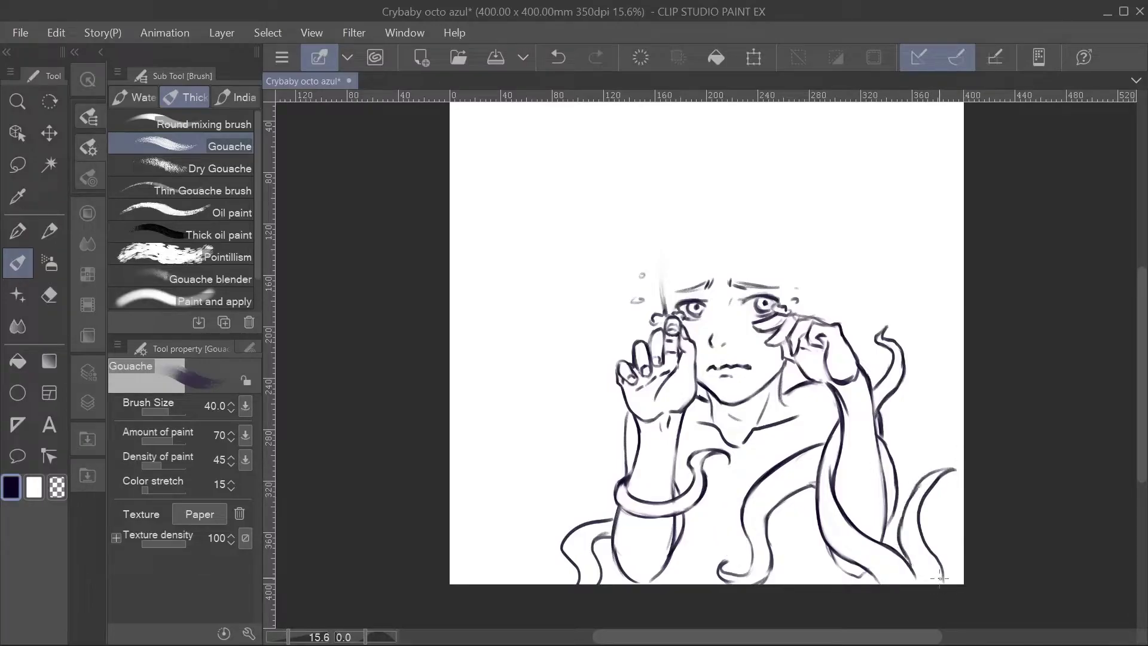
Draw a short tentacle behind the left hand and a long wavy one reaching from the left forearm toward the canvas edge
mouse_move(619, 374)
mouse_down()
mouse_move(543, 393)
mouse_move(650, 336)
mouse_up()
drag(474, 488, 513, 568)
key(ctrl+z)
mouse_move(463, 481)
mouse_down()
mouse_move(557, 521)
mouse_move(611, 499)
mouse_up()
drag(461, 479, 478, 470)
mouse_move(478, 473)
mouse_down()
mouse_move(494, 463)
mouse_move(538, 505)
mouse_move(584, 483)
mouse_up()
key(e)
key(b)
key(e)
mouse_move(522, 474)
mouse_down()
mouse_move(505, 494)
mouse_move(574, 520)
mouse_up()
key(b)
key(e)
key(b)
key(e)
key(b)
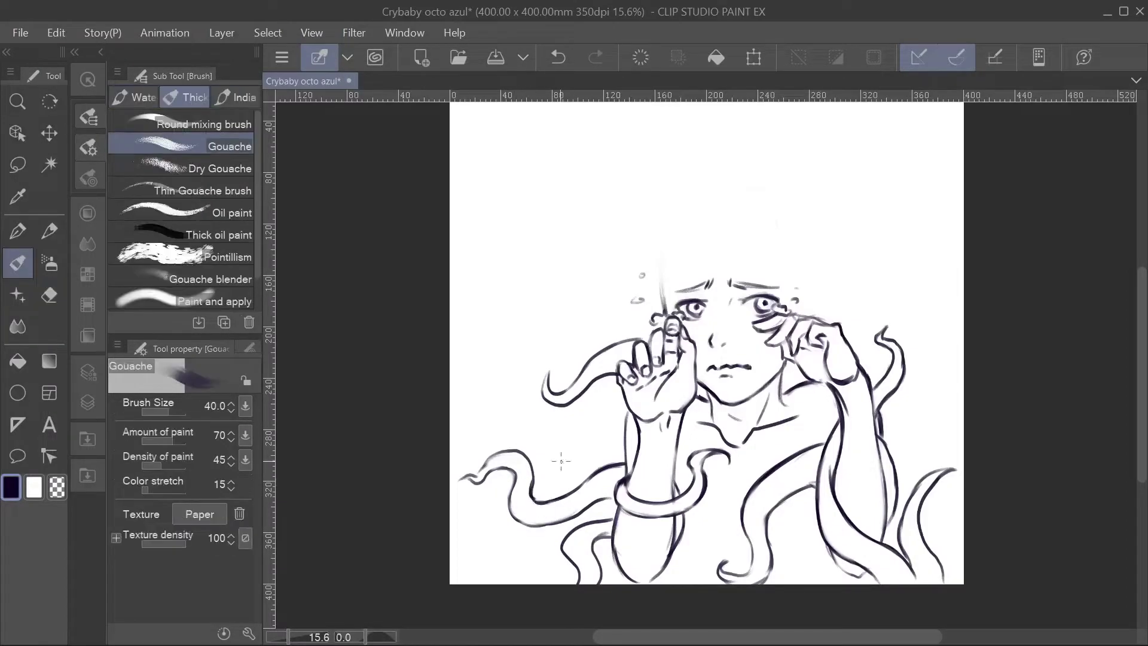
Draw a curled tentacle at the centre of the torso and further tentacle curves along the bottom beside it
drag(729, 492, 737, 529)
drag(731, 485, 707, 501)
key(ctrl+z)
key(e)
key(b)
mouse_move(725, 479)
mouse_down()
mouse_move(696, 532)
mouse_move(750, 550)
mouse_move(831, 550)
mouse_move(817, 583)
mouse_move(857, 569)
mouse_up()
key(e)
key(b)
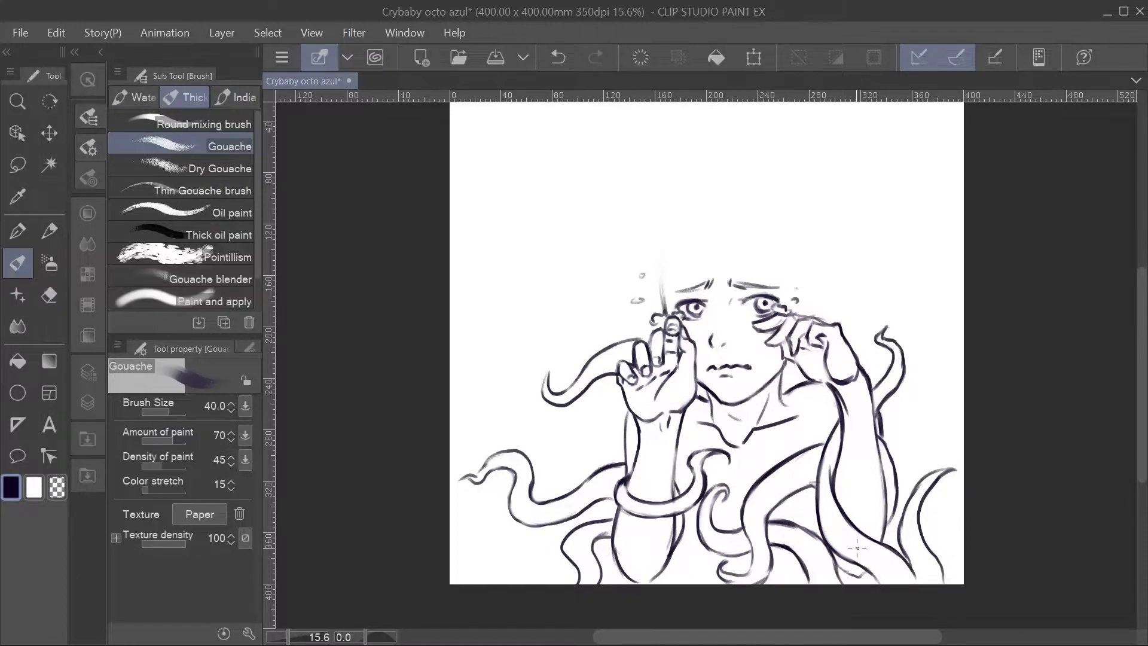
Sketch a light skull curve above the forehead as a guide for the hair
mouse_move(672, 224)
mouse_down()
mouse_move(662, 287)
mouse_move(741, 215)
mouse_move(753, 225)
mouse_up()
key(e)
key(b)
key(e)
mouse_move(664, 257)
mouse_down()
mouse_move(725, 220)
mouse_move(720, 302)
mouse_up()
key(b)
Draw the central lock falling between the eyes and a strand sweeping over the right eyebrow
drag(737, 221, 740, 340)
key(e)
key(b)
key(e)
key(b)
drag(747, 246, 749, 267)
drag(747, 266, 809, 282)
key(e)
key(b)
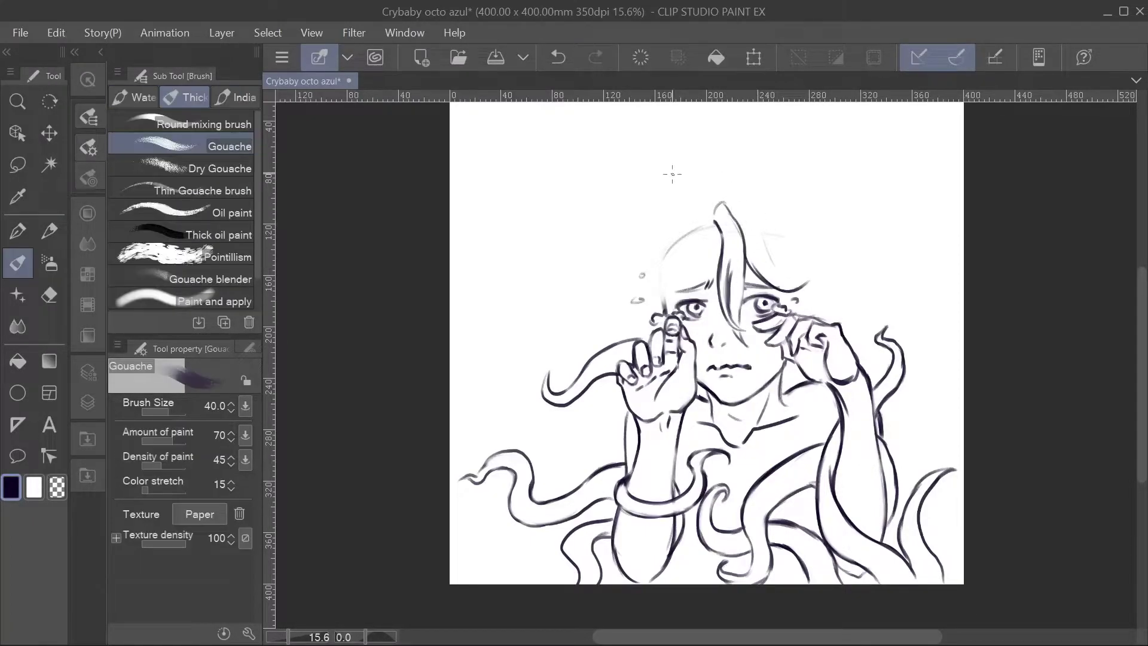
Draw the upright tuft at the hair parting and the long fringe lock sweeping over the right temple
mouse_move(717, 155)
mouse_down()
mouse_move(710, 220)
mouse_move(805, 275)
mouse_move(751, 288)
mouse_move(824, 270)
mouse_up()
key(e)
key(b)
key(e)
key(b)
key(e)
key(b)
key(e)
key(b)
key(e)
key(b)
Clean up the right temple and add hair strands beside the right eye and down behind the neck
key(e)
drag(773, 239, 799, 270)
key(b)
mouse_move(752, 220)
mouse_down()
mouse_move(826, 299)
mouse_move(793, 314)
mouse_up()
key(e)
drag(787, 361, 813, 404)
key(b)
drag(778, 340, 769, 378)
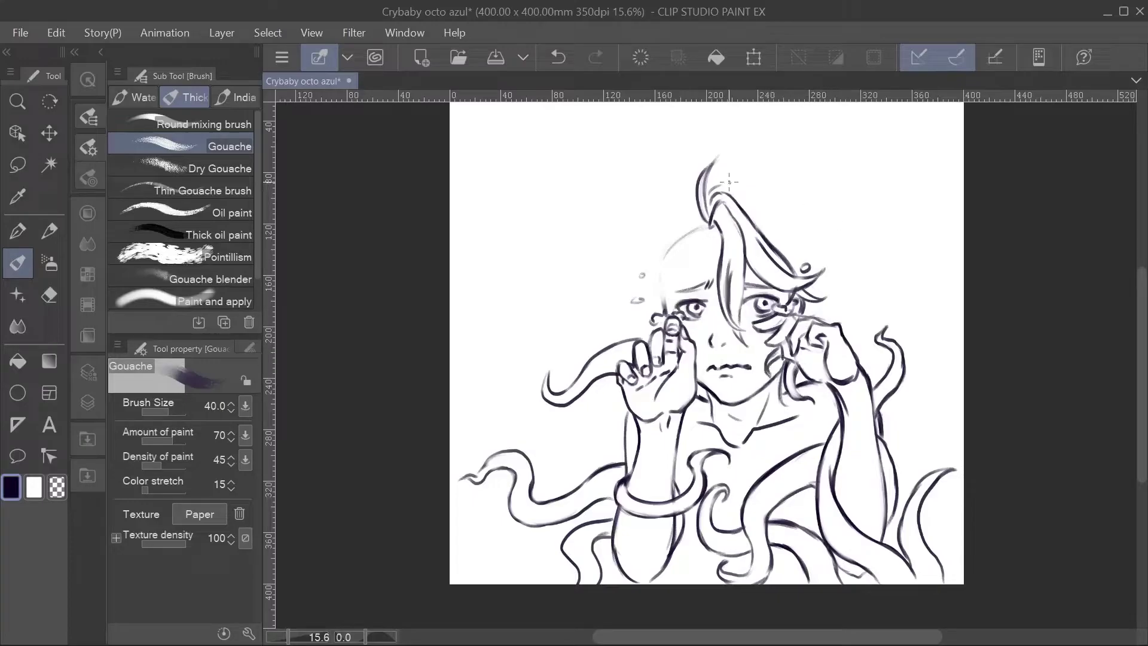
Draw the left side of the hair from the parting to flicked tips and inner strands beside the left eye
drag(698, 226, 708, 202)
mouse_move(649, 284)
mouse_down()
mouse_move(705, 197)
mouse_move(613, 281)
mouse_up()
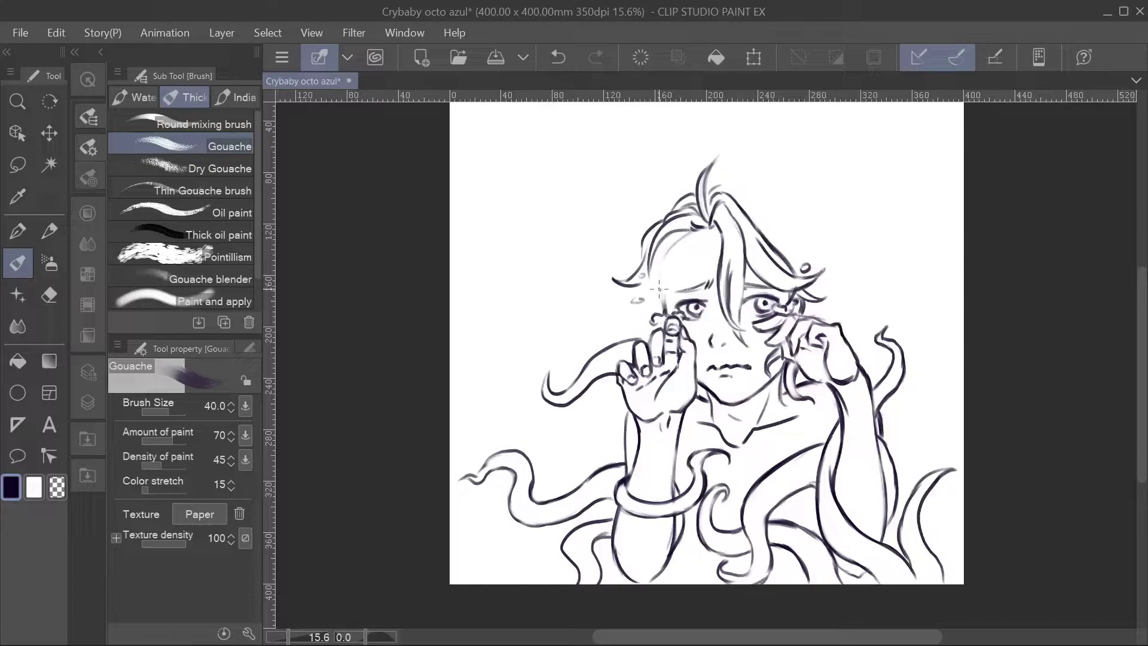
drag(670, 251, 662, 293)
drag(664, 239, 640, 317)
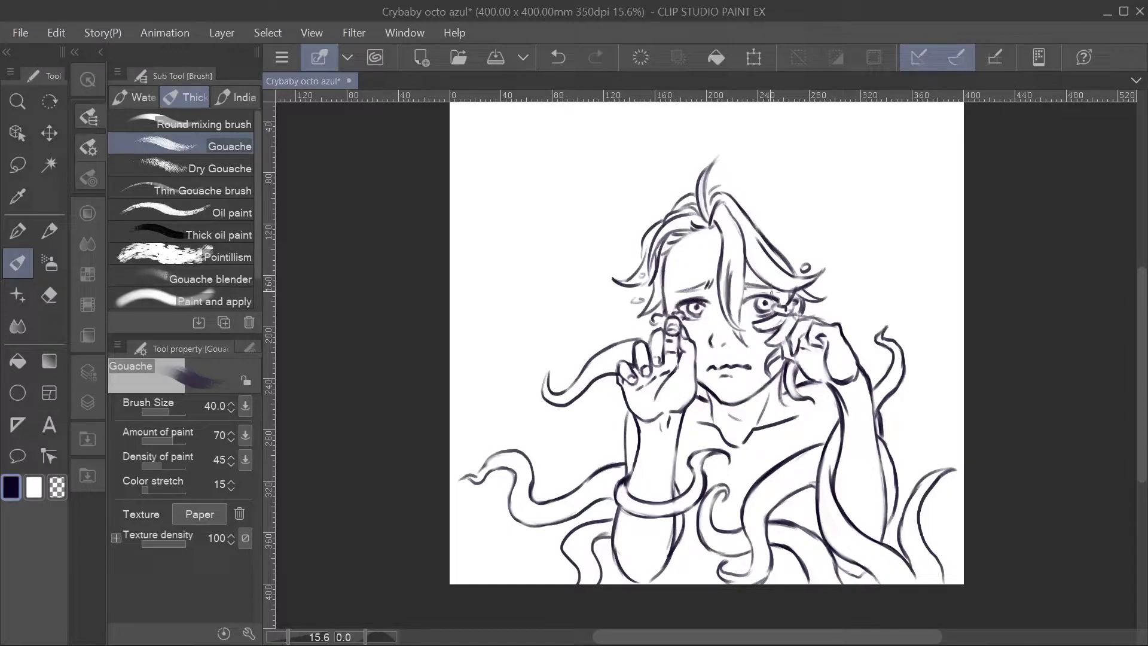
Clean up and redraw the iris and pupil details of the eyes
key(e)
key(b)
key(e)
key(b)
drag(694, 307, 687, 317)
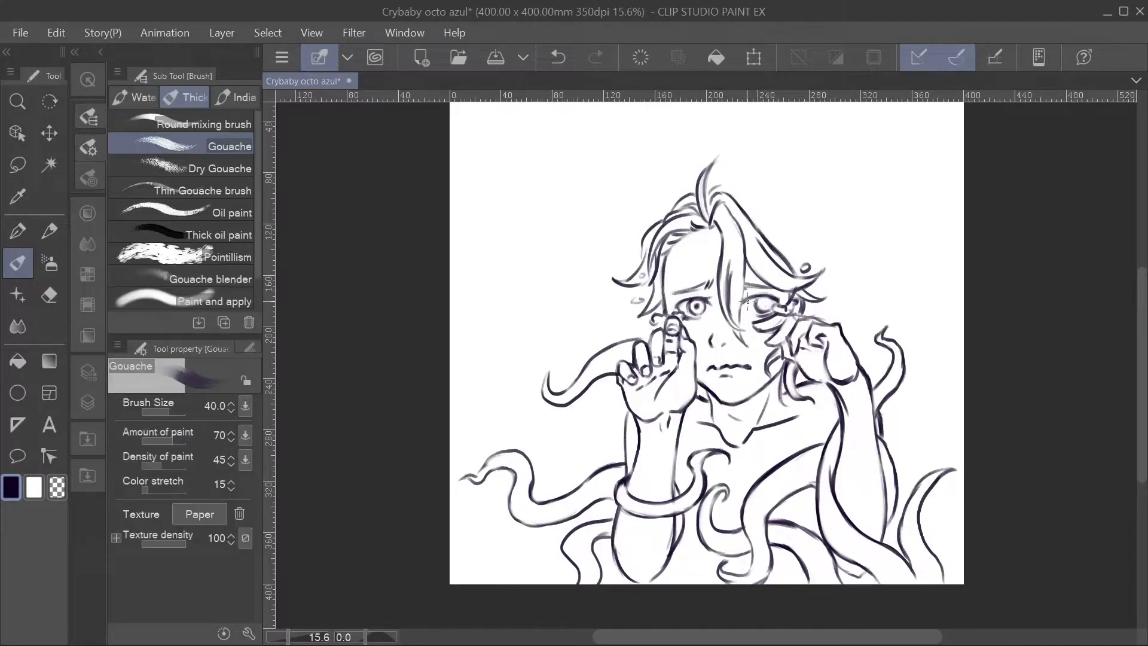
Draw the crown curve right of the tuft and spiky strands down the right side of the head
drag(725, 178, 809, 226)
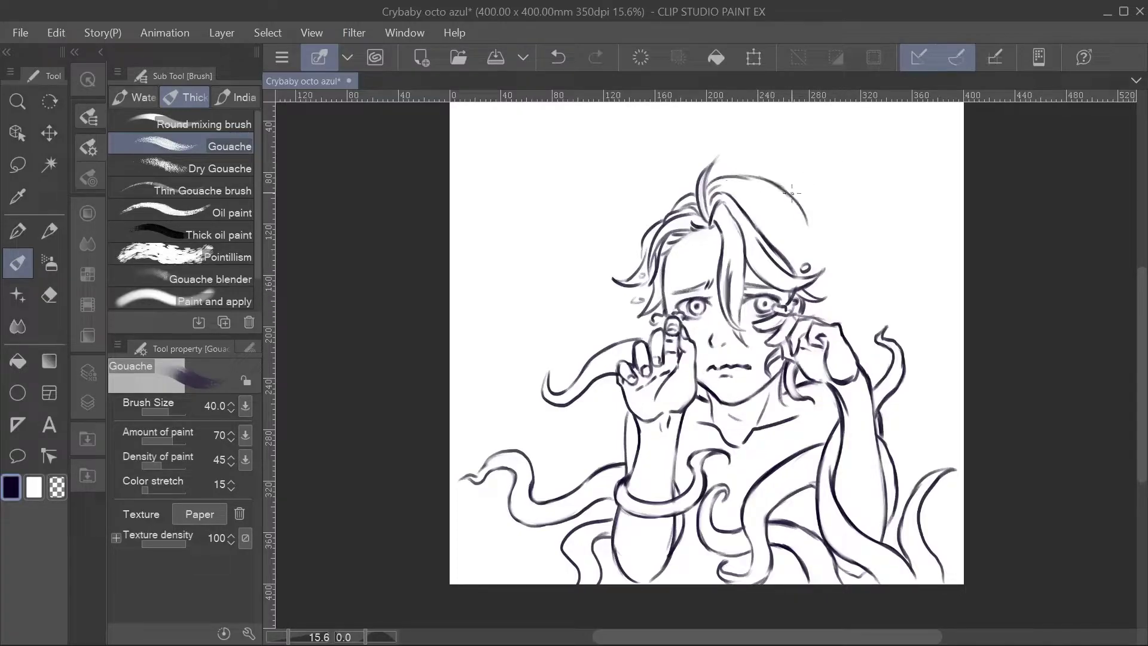
drag(822, 299, 817, 320)
key(e)
key(b)
key(e)
mouse_move(861, 264)
mouse_down()
mouse_move(815, 272)
mouse_move(826, 285)
mouse_up()
key(b)
key(e)
key(b)
drag(745, 183, 831, 276)
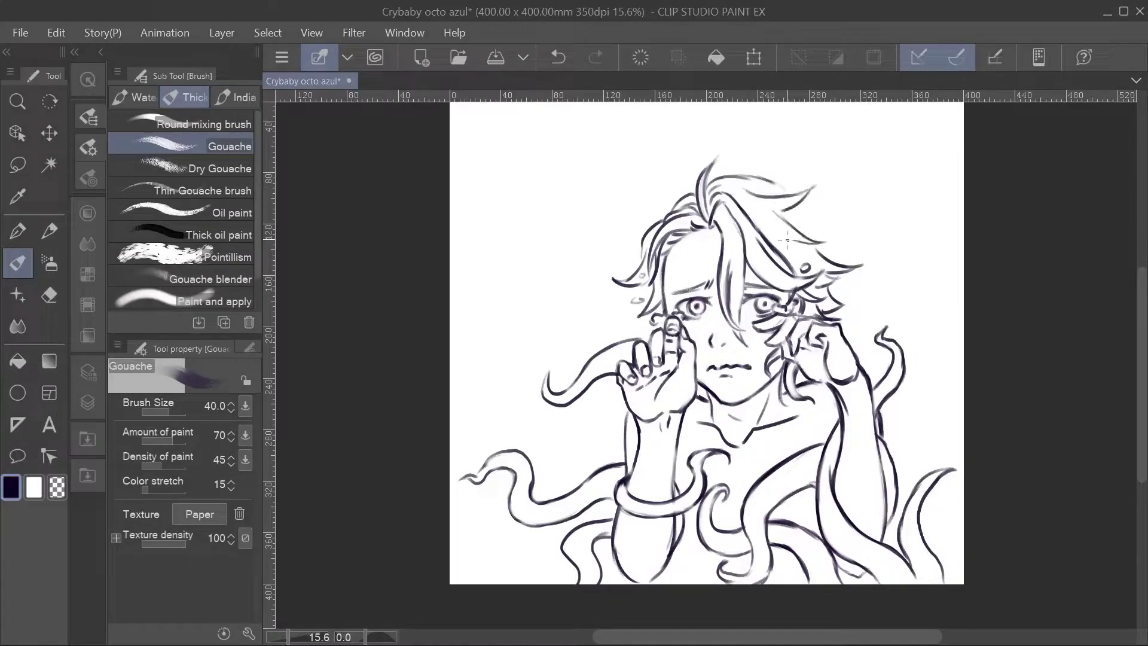
Add pointed tips at the crown and layered spikes along the right back of the hair
drag(774, 186, 802, 166)
key(e)
key(b)
key(e)
key(b)
key(e)
key(b)
key(e)
key(b)
mouse_move(772, 182)
mouse_down()
mouse_move(803, 164)
mouse_move(821, 208)
mouse_move(849, 236)
mouse_move(854, 226)
mouse_up()
drag(823, 261, 848, 246)
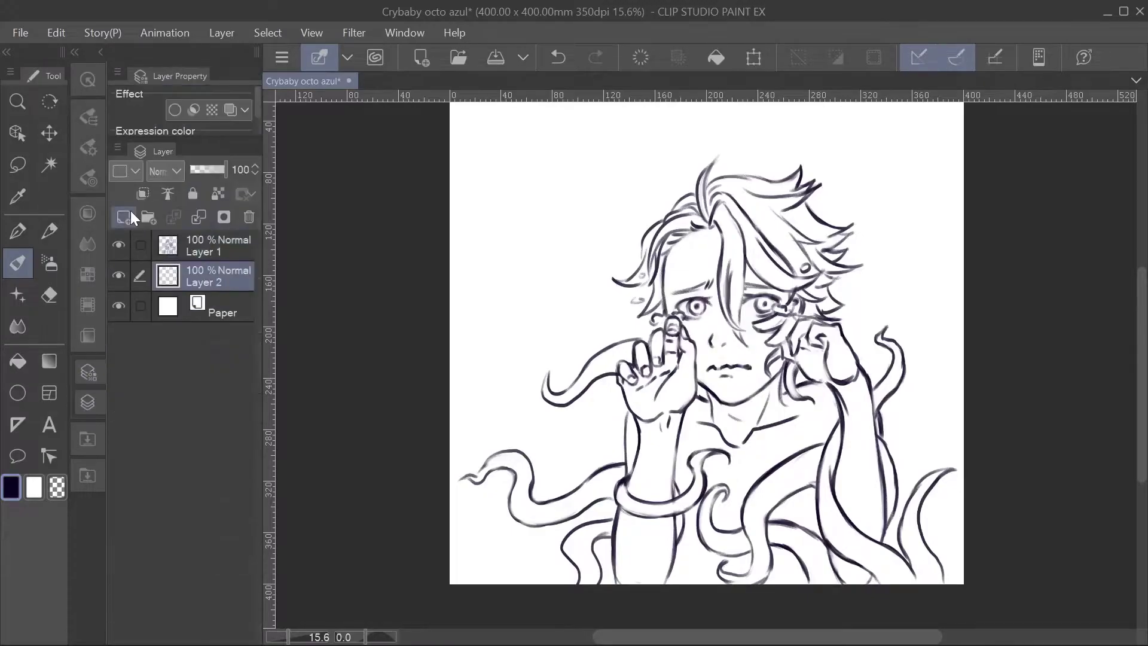
Fill the new layer beneath the line art with pale teal (H188 S38 V85)
key(g)
click(88, 212)
click(238, 232)
click(175, 160)
click(546, 169)
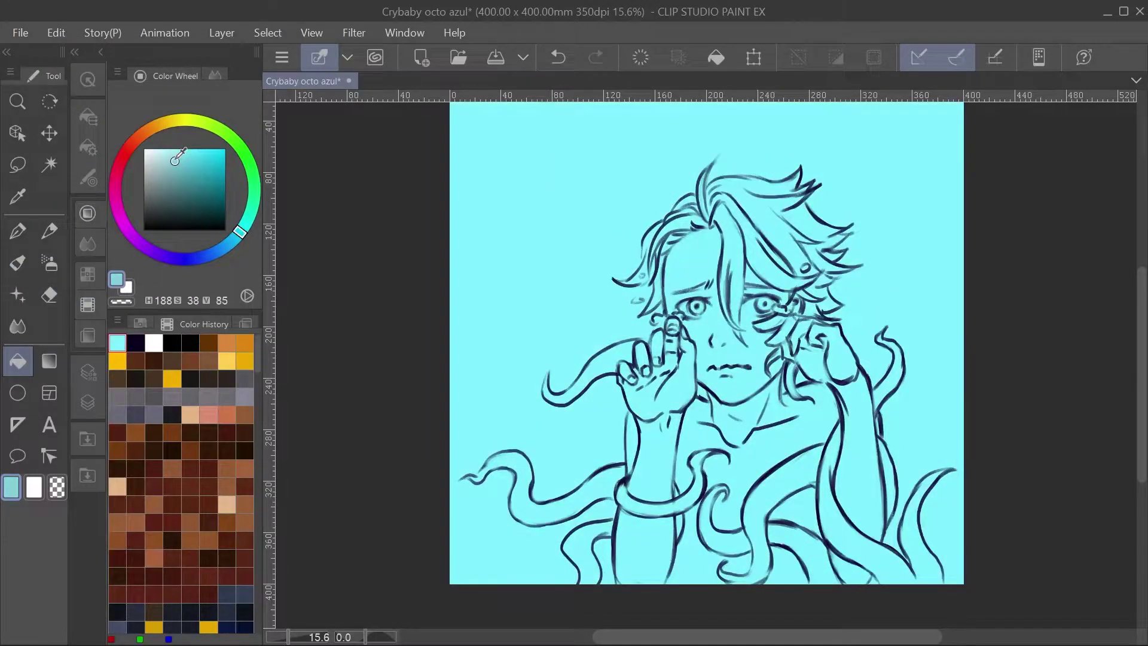
click(590, 409)
Apply a dark blue gradient (H217 S58 V41) rising from the bottom edge to about mid-canvas
click(212, 254)
click(191, 196)
click(49, 360)
drag(740, 589, 723, 393)
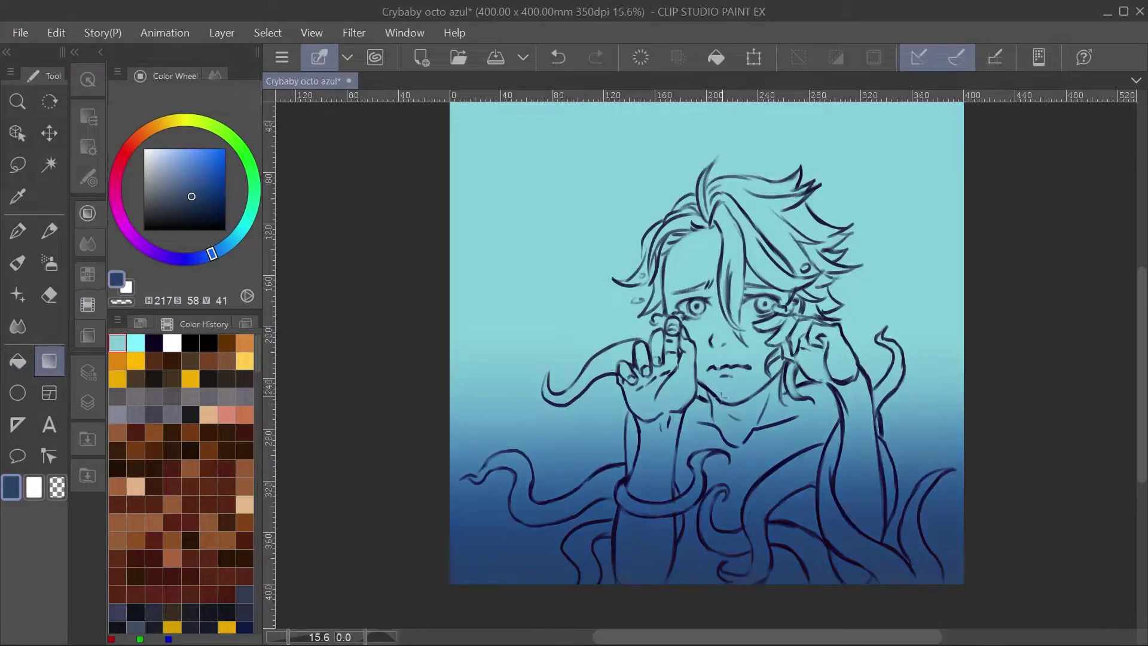
Shift the gradient colour toward cyan and layer taller gradients from the bottom edge up the background
click(227, 244)
drag(722, 605, 721, 144)
scroll(1144, 357, up, 2)
drag(733, 604, 723, 137)
drag(722, 622, 730, 330)
Darken the bottom of the background with a short navy gradient (H235 S59 V24), replacing the first attempt
click(208, 255)
click(190, 258)
click(225, 196)
drag(742, 626, 727, 501)
click(192, 210)
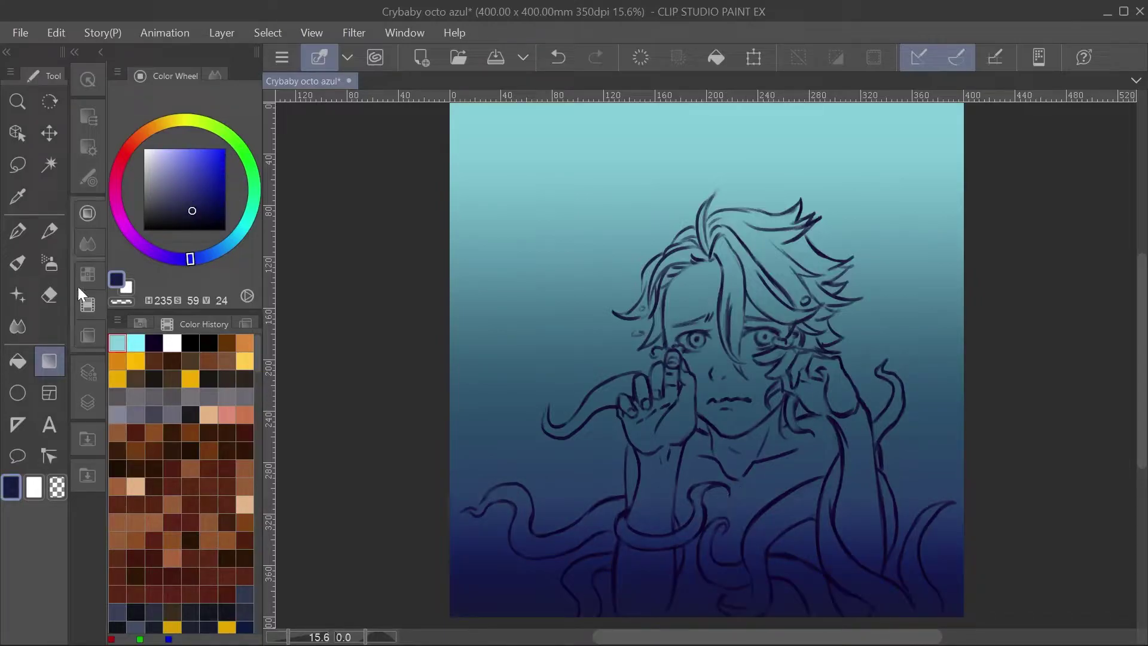
key(ctrl+z)
drag(712, 622, 715, 494)
Try short cyan gradients along the top edge of the background, starting from bright cyan (H187 S100 V100)
click(240, 232)
click(226, 148)
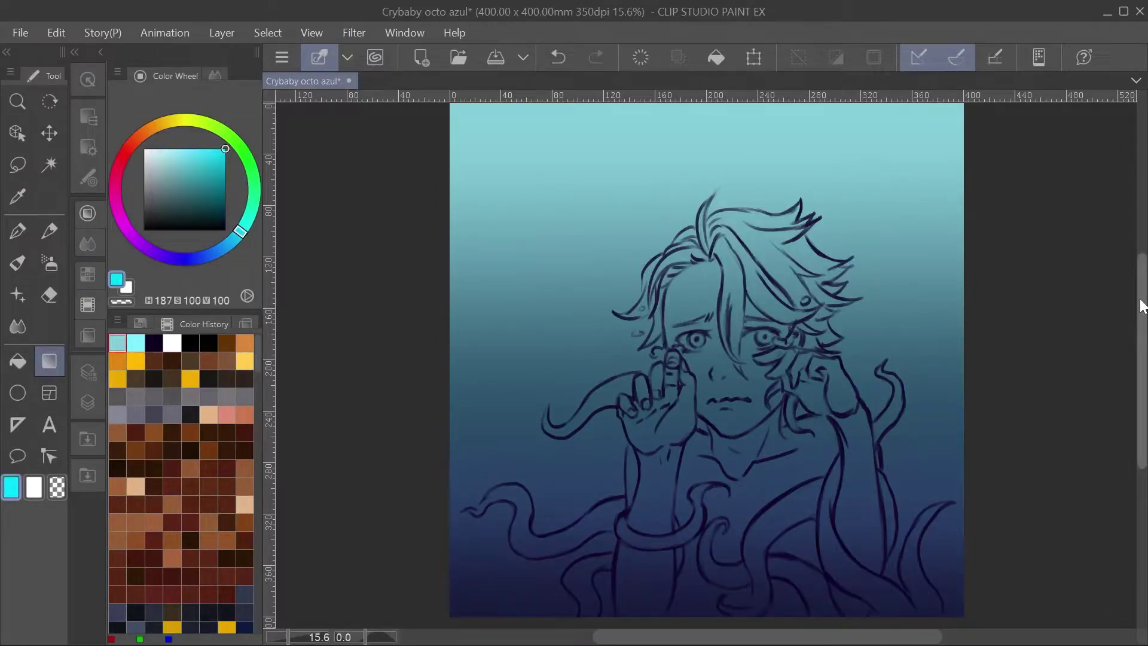
scroll(724, 180, up, 1)
drag(725, 119, 730, 163)
key(ctrl+z)
alt+click(730, 164)
key(ctrl+y)
key(ctrl+z)
drag(716, 119, 718, 168)
key(ctrl+z)
Apply a short light blue gradient (H196 S58 V82) from the top edge of the background
alt+click(692, 133)
key(ctrl+y)
drag(716, 123, 742, 160)
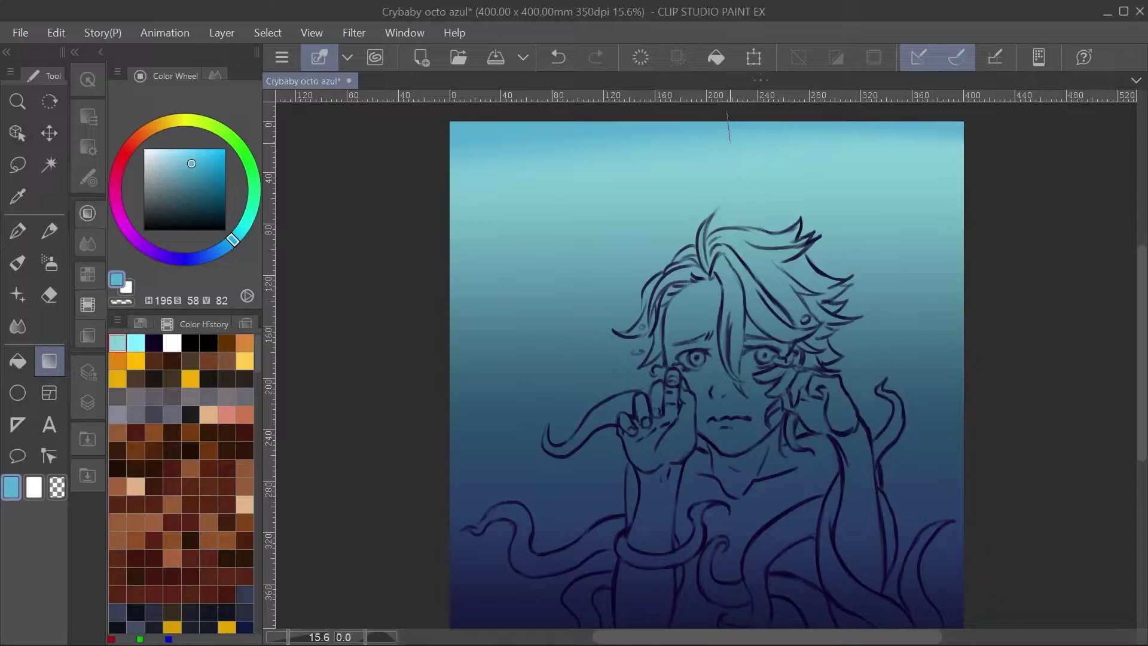
click(44, 255)
key(ctrl+z)
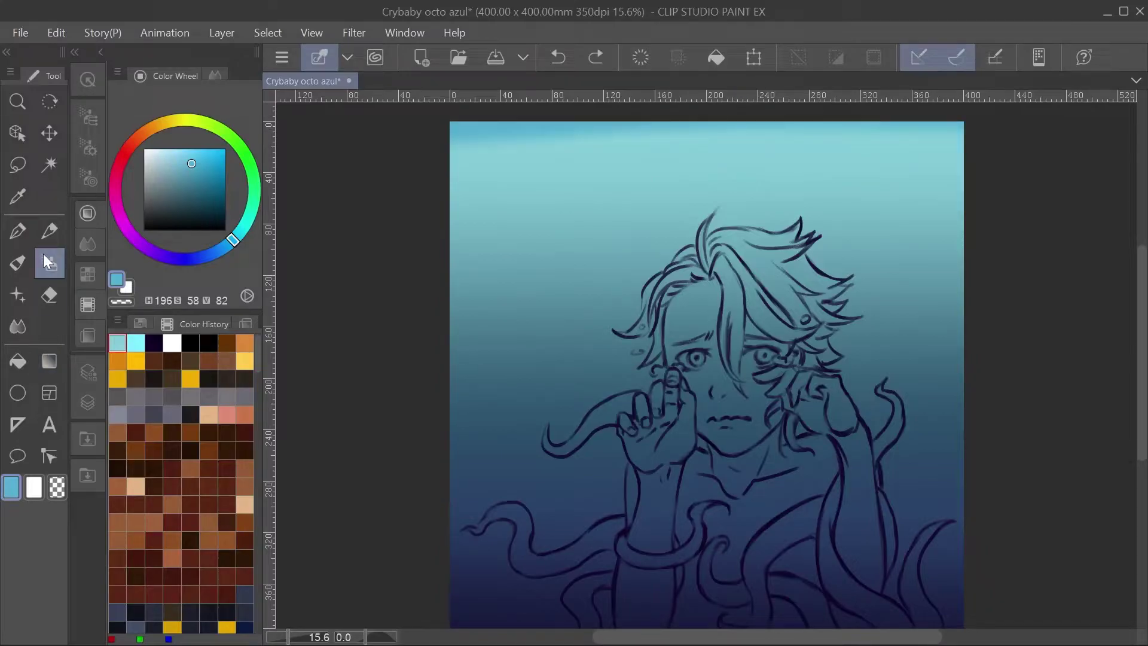
key(ctrl+y)
Fill Layer 3 with light blue (H196 S58 V82) and set it to Overlay at 30% opacity
key(F7)
key(F7)
key(F7)
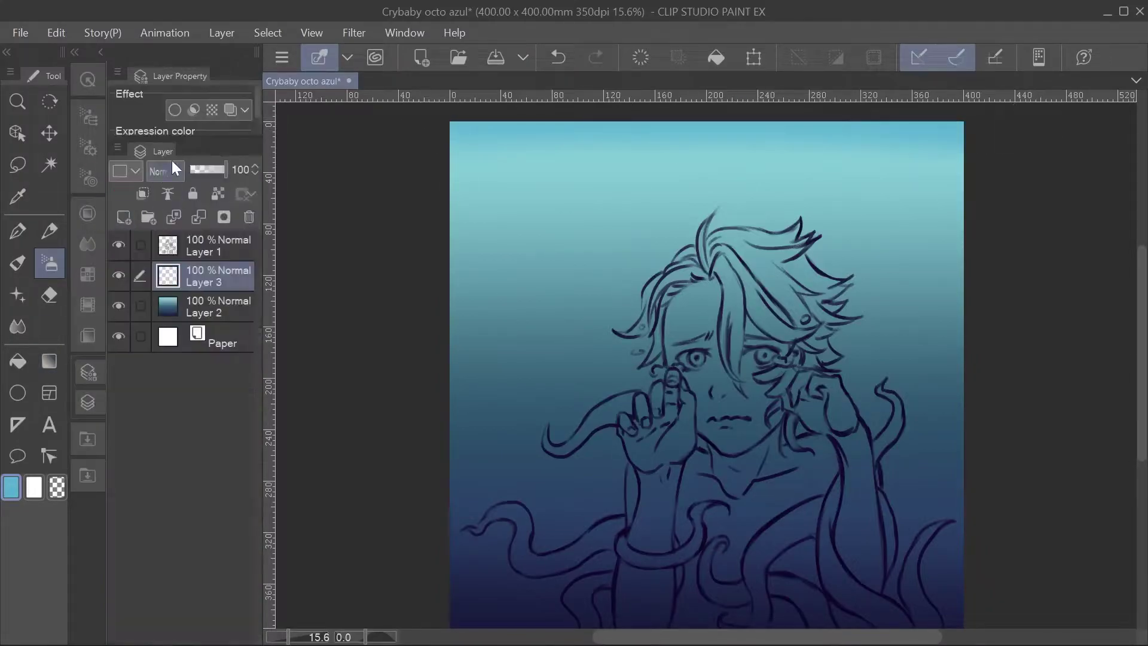
key(g)
click(479, 149)
click(165, 171)
click(159, 433)
mouse_move(226, 170)
mouse_down()
mouse_move(174, 178)
mouse_move(210, 176)
mouse_up()
Add a new layer above the blue overlay and fill it with bright green (H157 S100 V100)
key(ctrl+shift+n)
key(F7)
click(256, 199)
key(b)
drag(526, 123, 825, 625)
click(20, 360)
key(ctrl+z)
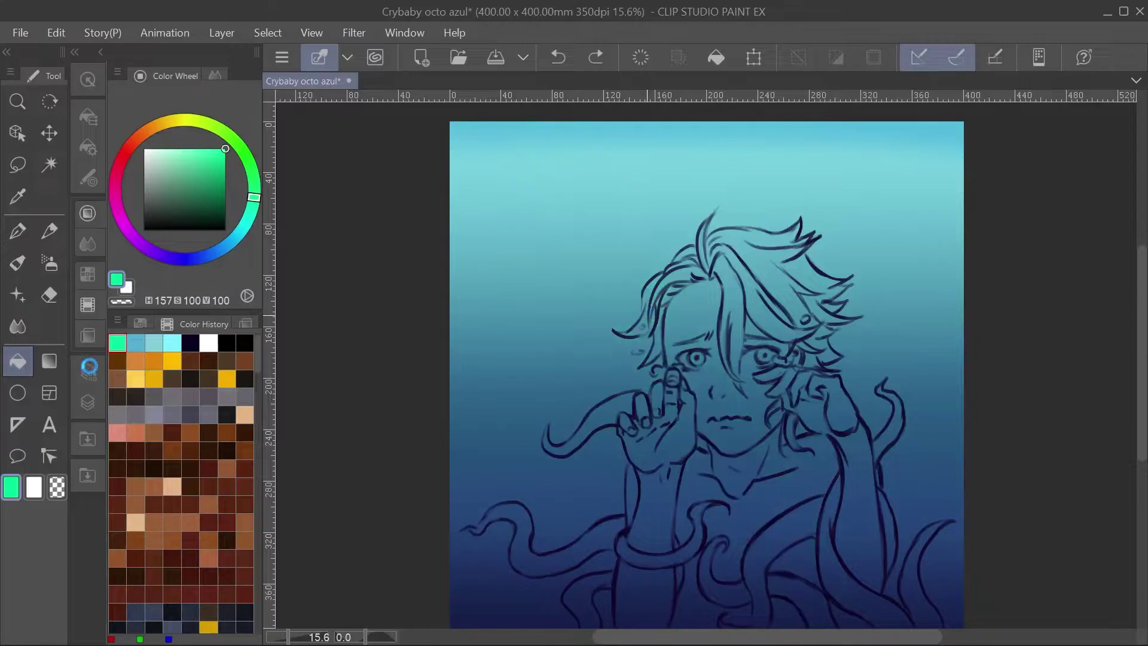
click(508, 240)
Set the green fill layer to Soft light blending at 73% opacity
key(F7)
click(165, 171)
scroll(210, 418, down, 2)
click(172, 365)
drag(226, 169, 216, 169)
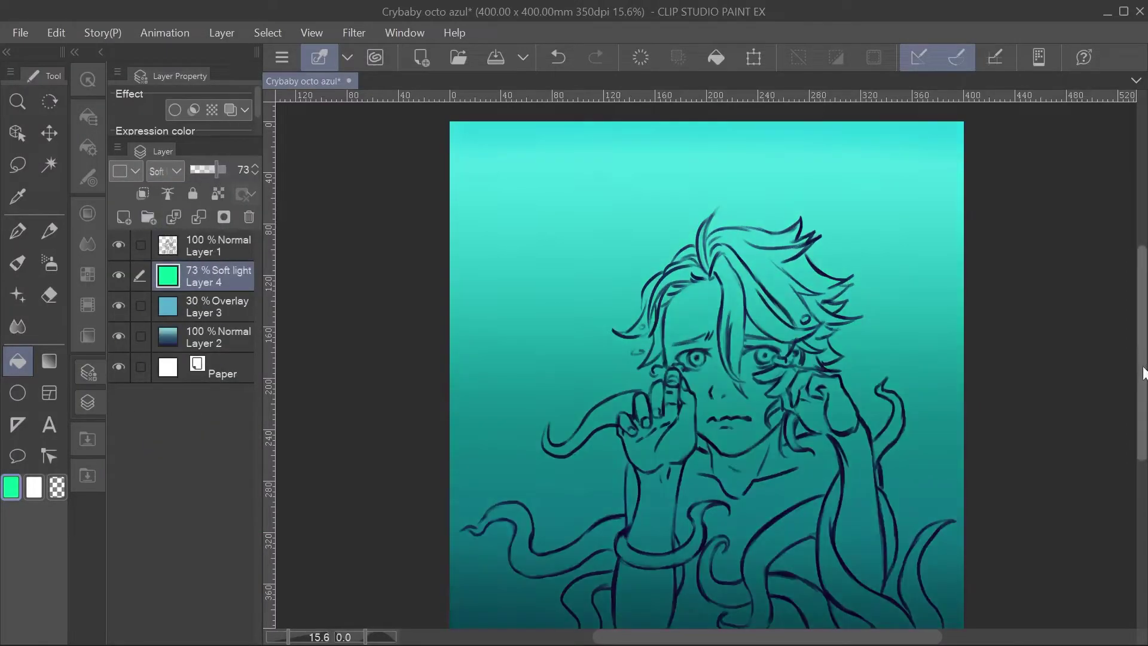
Airbrush diagonal green light rays down from the top of the canvas on a new layer and set it to Overlay
key(ctrl+shift+n)
scroll(706, 368, down, 1)
key(b)
drag(526, 116, 604, 335)
drag(472, 119, 616, 437)
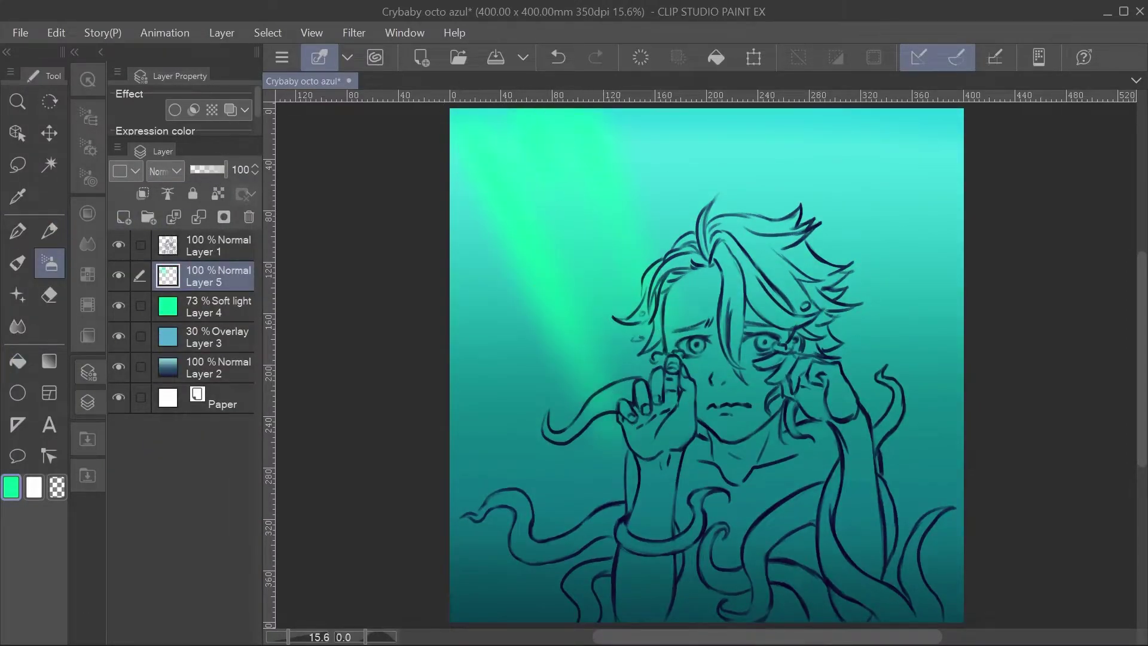
drag(801, 120, 951, 550)
drag(838, 119, 957, 467)
drag(487, 244, 653, 154)
key(alt+shift+o)
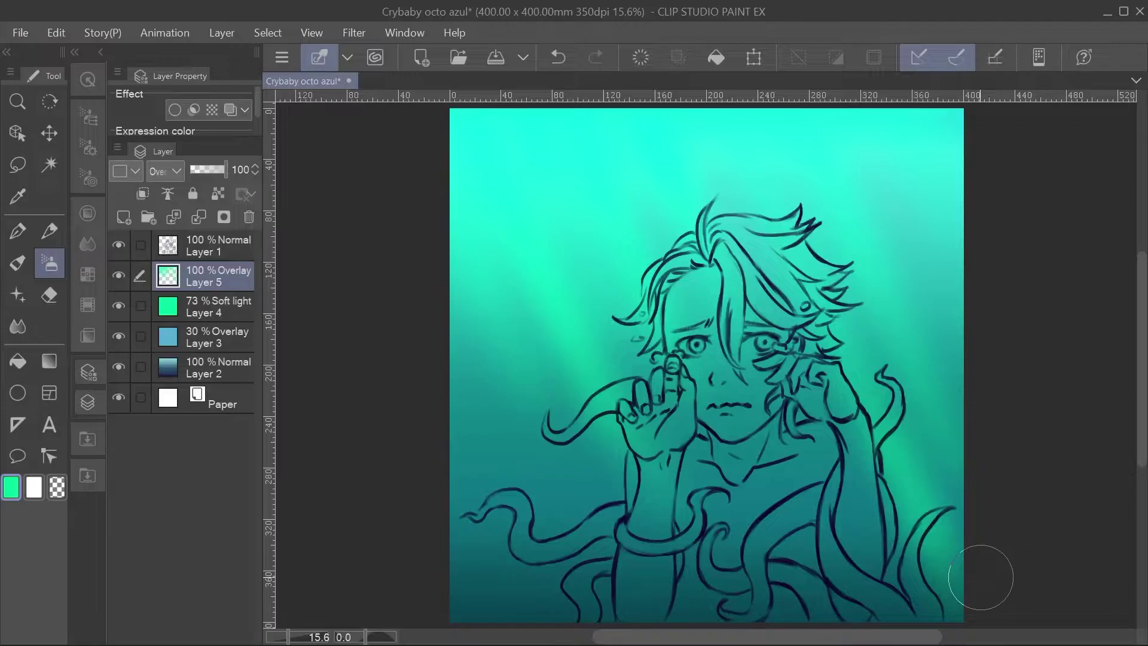
Group the background layers, Layer 2 through Layer 5, into one folder
shift+click(222, 367)
key(ctrl+g)
click(162, 276)
Block in the character's face with a pale peach skin tone (H23 S19 V90)
key(b)
click(88, 213)
click(153, 131)
click(159, 155)
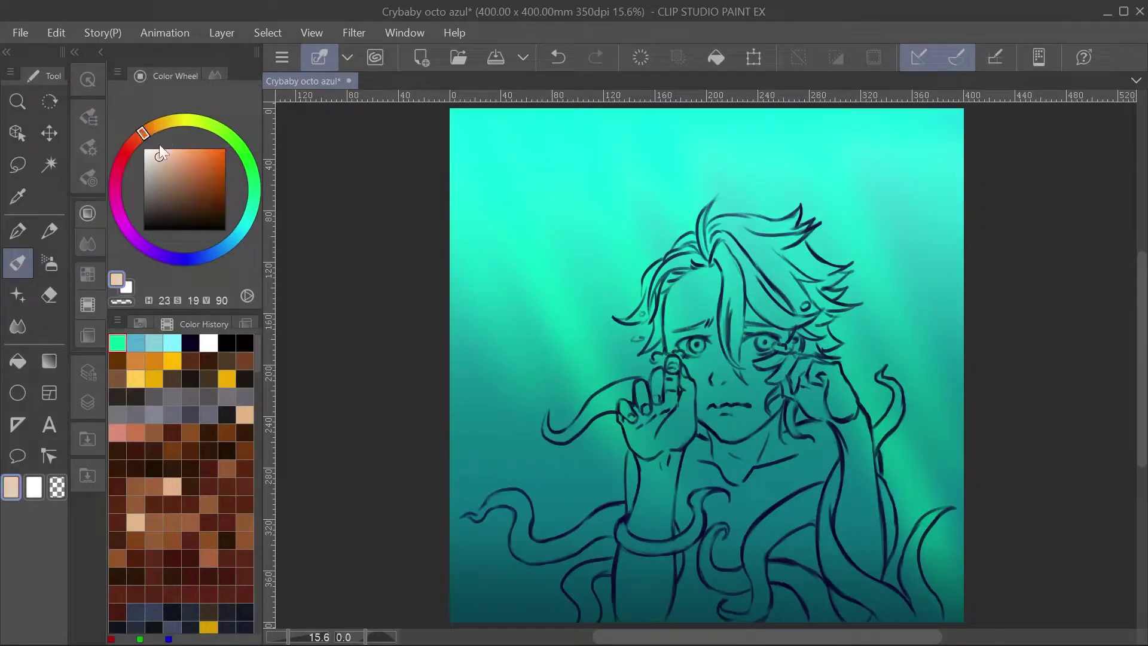
drag(709, 282, 713, 311)
drag(670, 269, 718, 347)
mouse_move(712, 275)
mouse_down()
mouse_move(729, 424)
mouse_move(751, 413)
mouse_move(781, 311)
mouse_up()
drag(670, 323, 718, 442)
drag(727, 272, 795, 377)
drag(799, 311, 720, 428)
Block in the hands, arms, neck, shoulders and torso with the pale peach skin tone
mouse_move(652, 401)
mouse_down()
mouse_move(627, 559)
mouse_move(646, 619)
mouse_up()
drag(658, 538, 664, 616)
mouse_move(634, 437)
mouse_down()
mouse_move(649, 460)
mouse_move(628, 395)
mouse_move(673, 362)
mouse_up()
drag(793, 383, 829, 412)
mouse_move(807, 365)
mouse_down()
mouse_move(844, 395)
mouse_move(864, 452)
mouse_up()
drag(778, 455, 754, 604)
mouse_move(717, 466)
mouse_down()
mouse_move(688, 610)
mouse_move(771, 445)
mouse_move(850, 607)
mouse_up()
alt+click(861, 526)
mouse_move(835, 472)
mouse_down()
mouse_move(813, 607)
mouse_move(768, 450)
mouse_move(837, 509)
mouse_up()
alt+click(747, 515)
drag(861, 418, 873, 610)
drag(843, 491, 834, 619)
mouse_move(819, 461)
mouse_down()
mouse_move(816, 568)
mouse_move(858, 616)
mouse_up()
Airbrush a soft teal fade across the bottom of the torso
click(190, 342)
click(50, 263)
mouse_move(694, 598)
mouse_down()
mouse_move(736, 622)
mouse_move(813, 574)
mouse_move(832, 586)
mouse_move(826, 622)
mouse_move(838, 610)
mouse_move(766, 598)
mouse_up()
Shade the torso, neck and shoulders with grey-teal (H175 S22 V62) and grey-green (H155 S16 V74)
alt+click(703, 455)
alt+click(481, 615)
alt+click(702, 455)
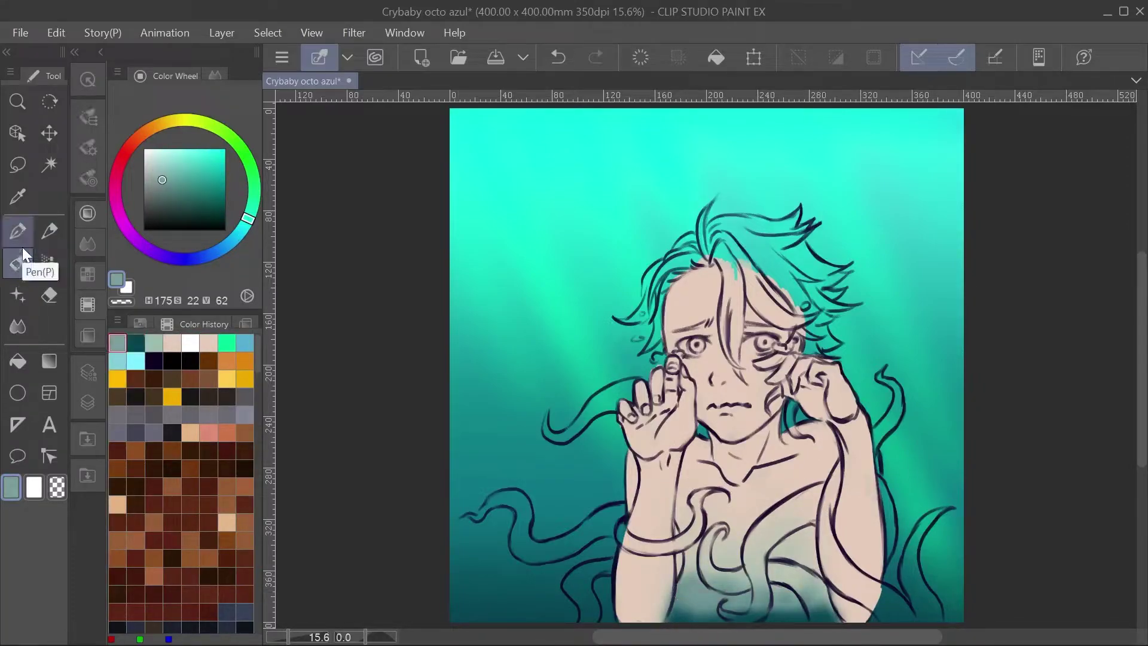
drag(682, 502, 688, 586)
drag(694, 538, 702, 574)
alt+click(712, 453)
mouse_move(760, 407)
mouse_down()
mouse_move(749, 466)
mouse_move(809, 441)
mouse_move(696, 452)
mouse_move(769, 476)
mouse_move(810, 439)
mouse_move(792, 436)
mouse_move(832, 453)
mouse_move(804, 476)
mouse_up()
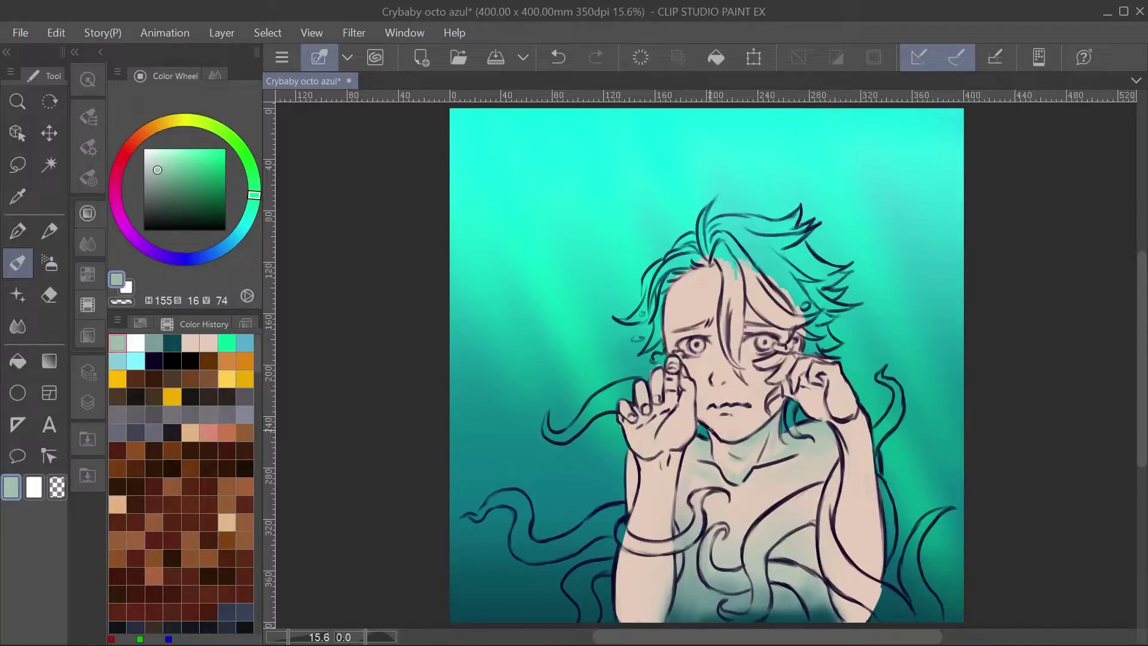
Add blush to the forehead, nose, lips and eyelids with pink (H12 S28 V93) and deeper rose (H12 S42 V84)
alt+click(719, 382)
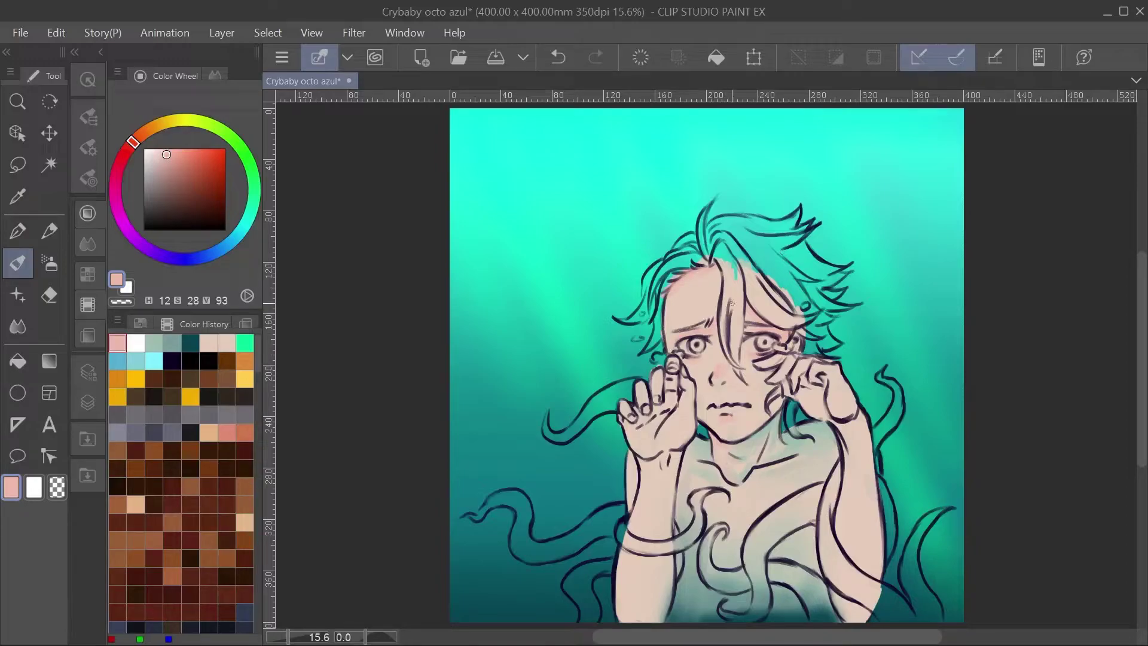
click(178, 161)
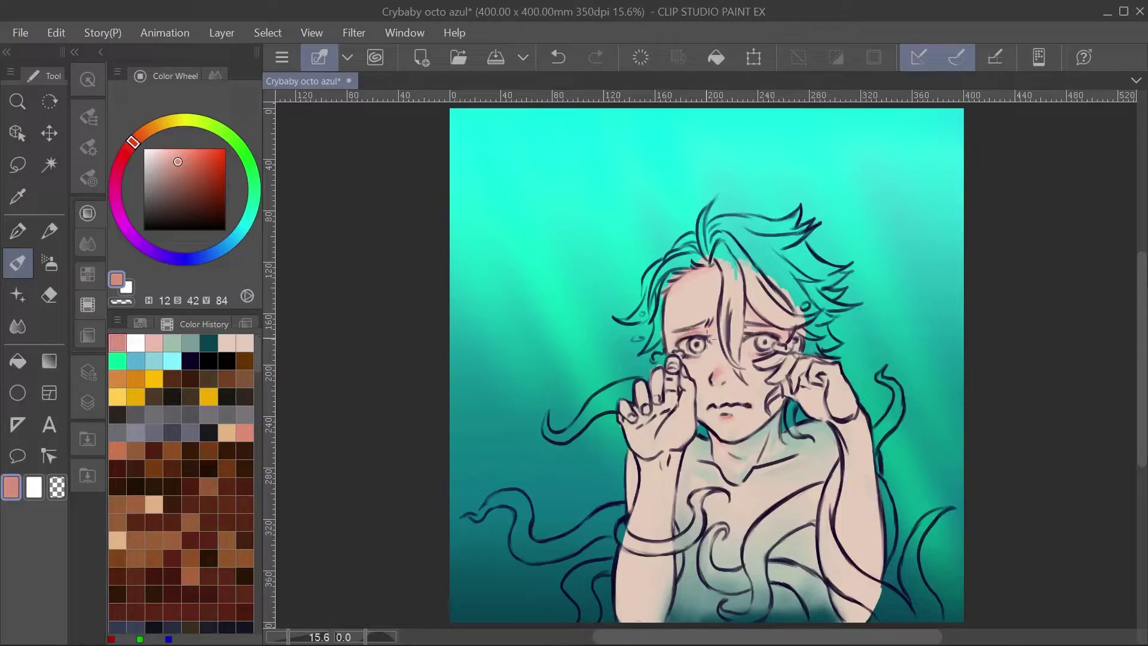
drag(763, 313, 782, 326)
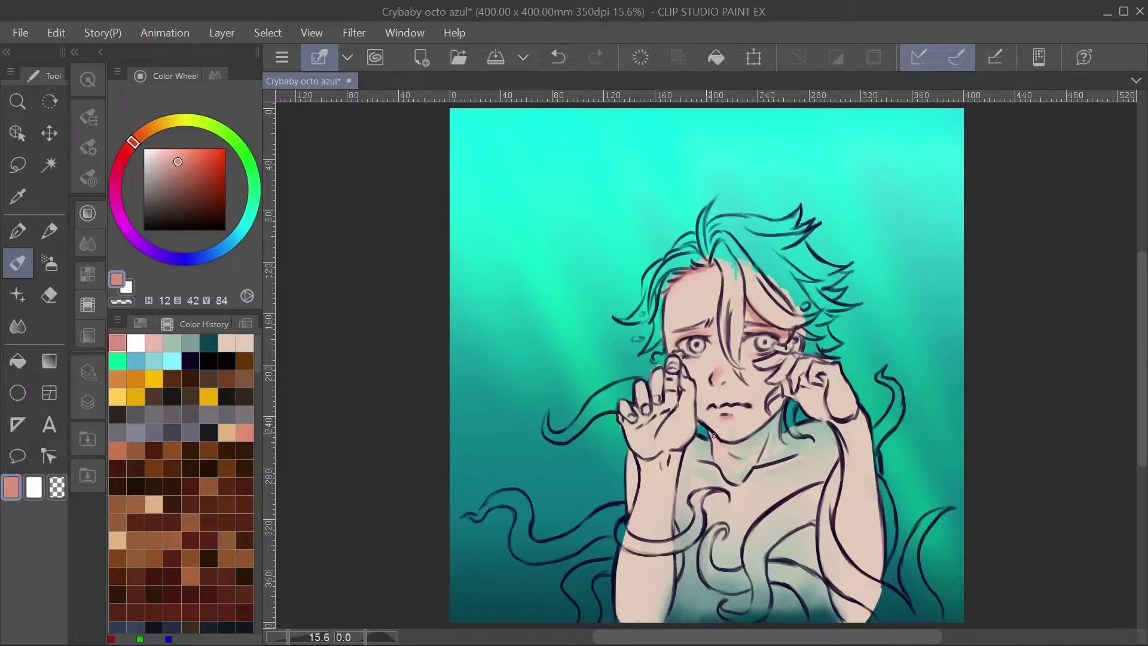
Shade the open palm and wrist with pink (H12 S28 V93), softening it with the peach skin tone (H24 S18 V89)
alt+click(704, 453)
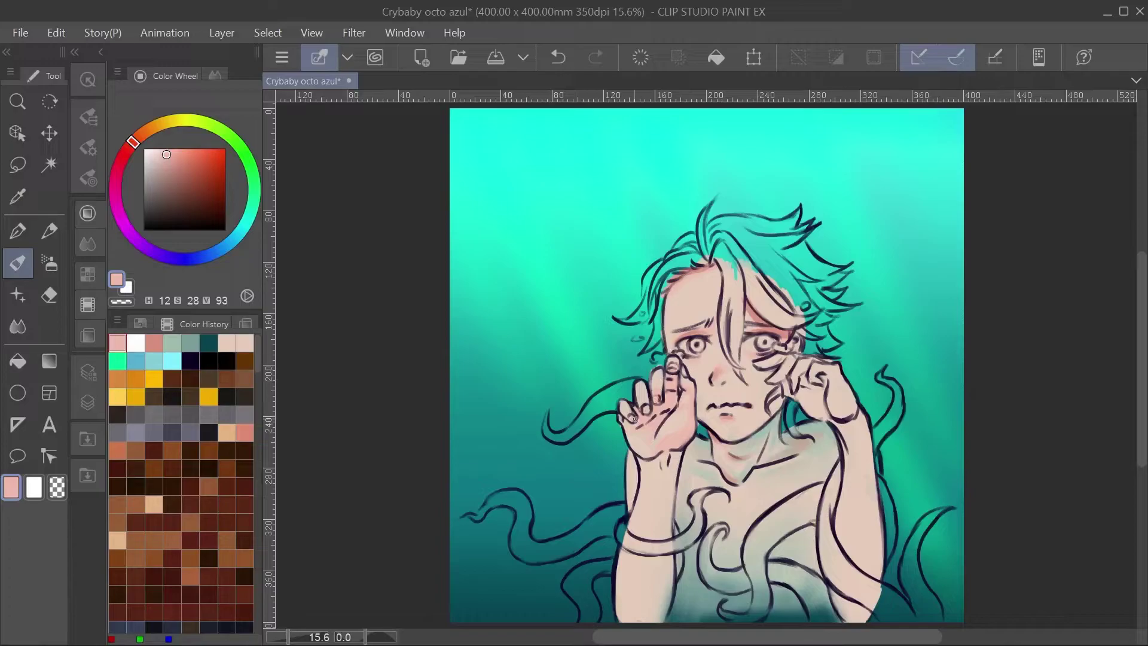
alt+click(663, 496)
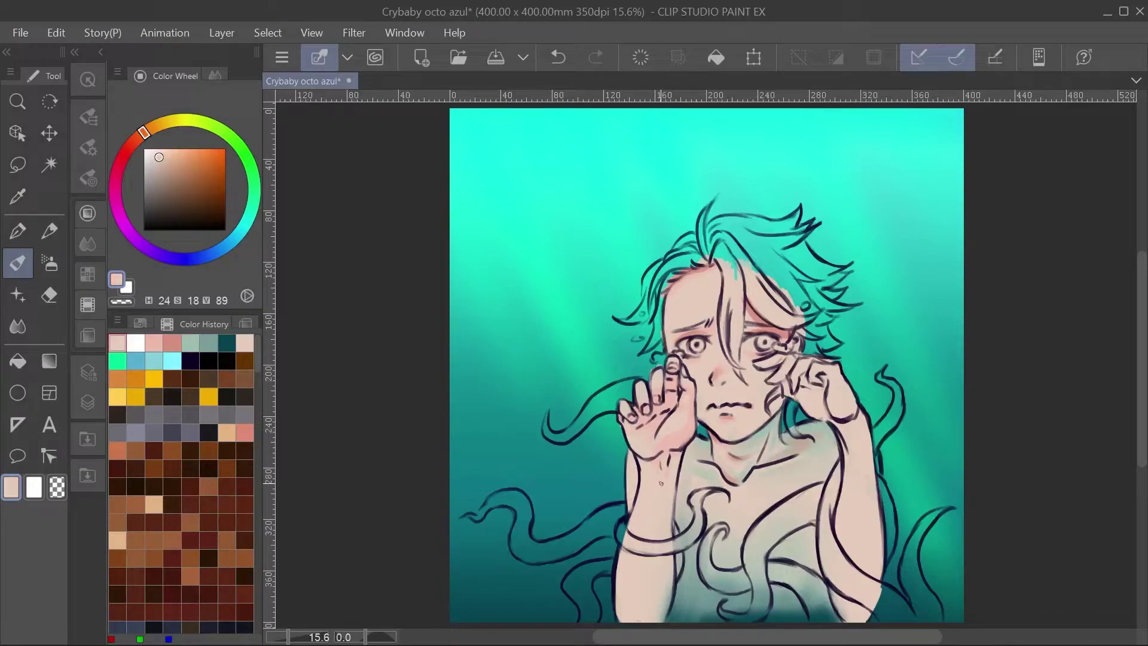
alt+click(653, 447)
Shade the forearm below the open palm with grey-green (H155 S16 V74) and grey-teal (H175 S22 V62)
alt+click(670, 499)
click(49, 294)
click(210, 274)
key(b)
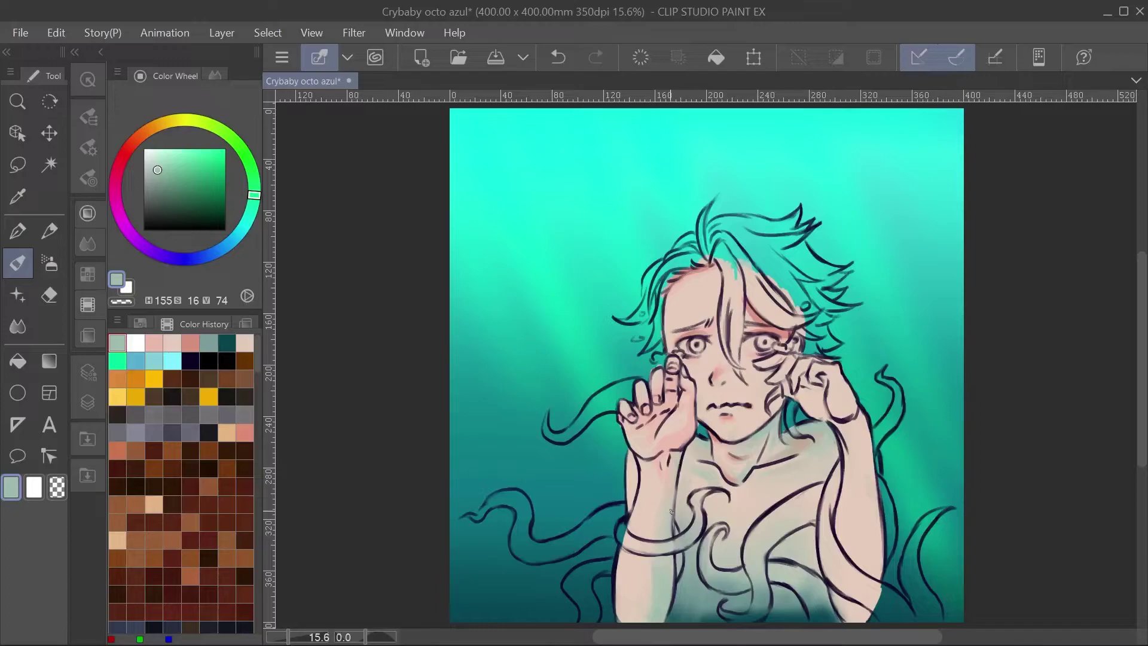
alt+click(631, 583)
alt+click(638, 620)
alt+click(628, 550)
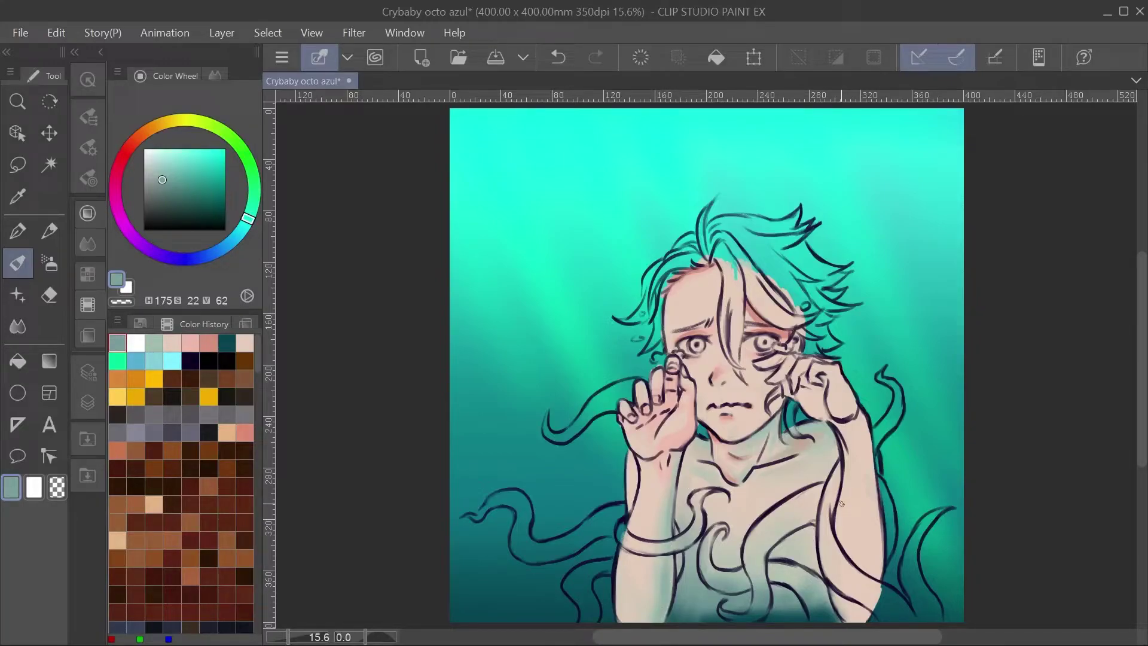
Deepen the open hand's fingertips with rose (H12 S42 V84) and shade the nose and cheek with grey-green (H155 S16 V74)
alt+click(664, 450)
alt+click(674, 380)
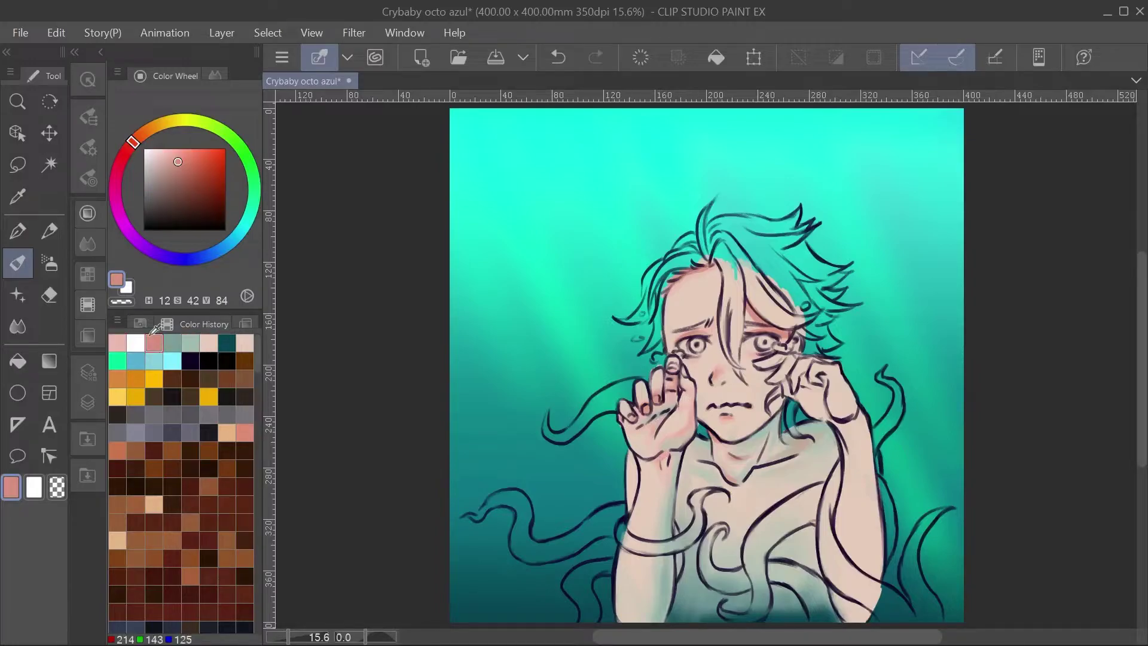
click(190, 340)
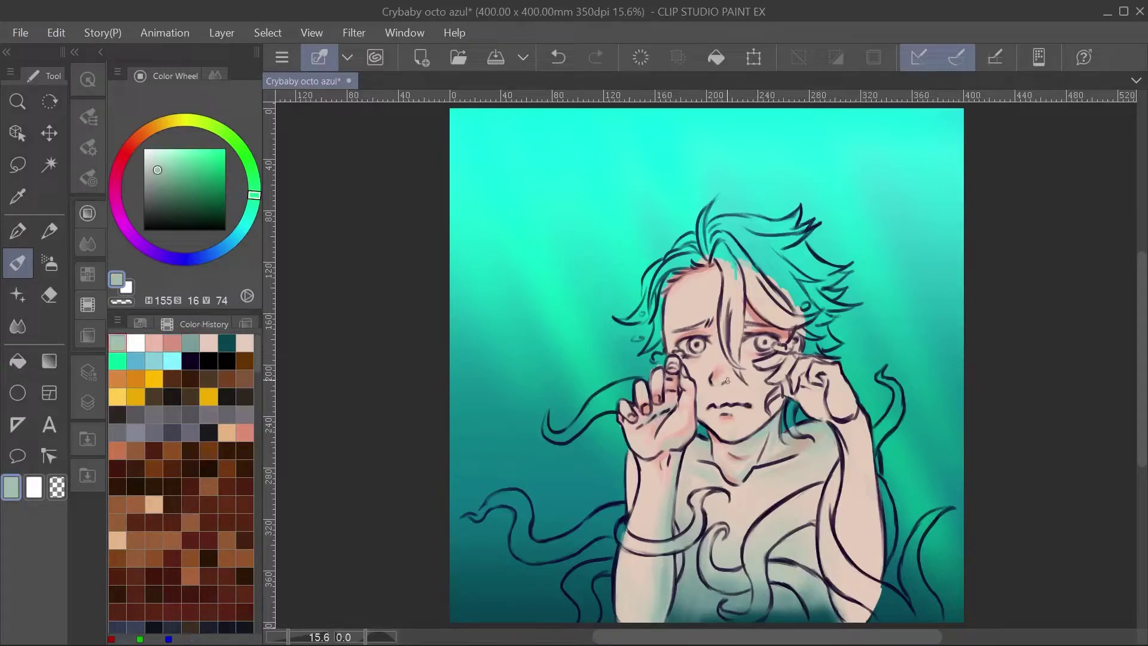
alt+click(743, 392)
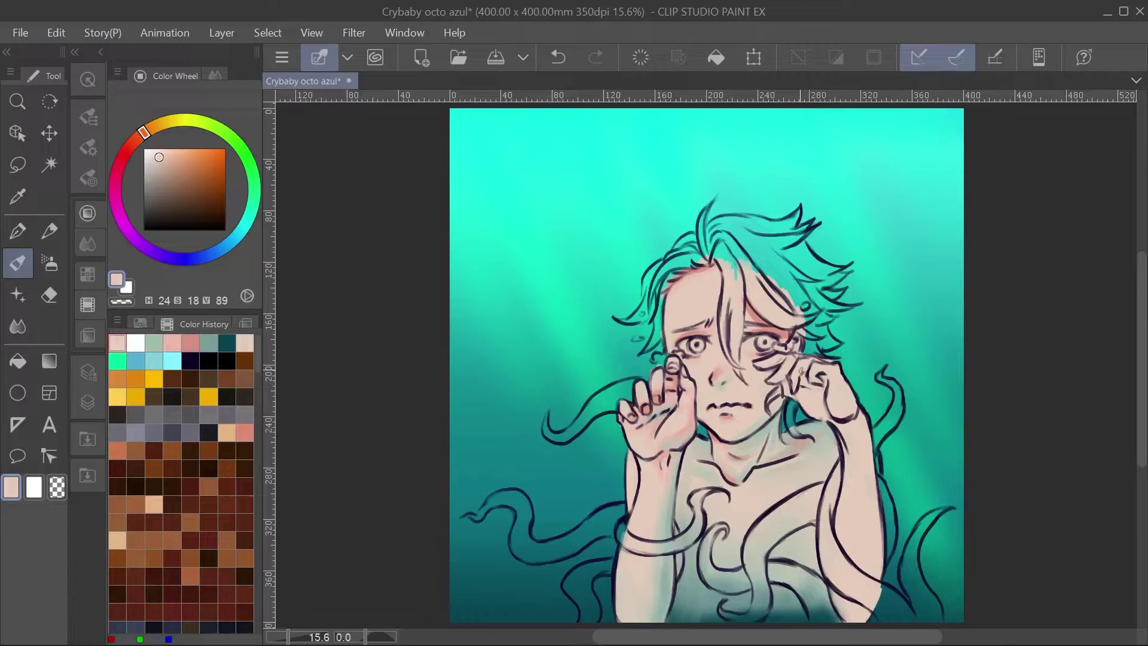
alt+click(772, 376)
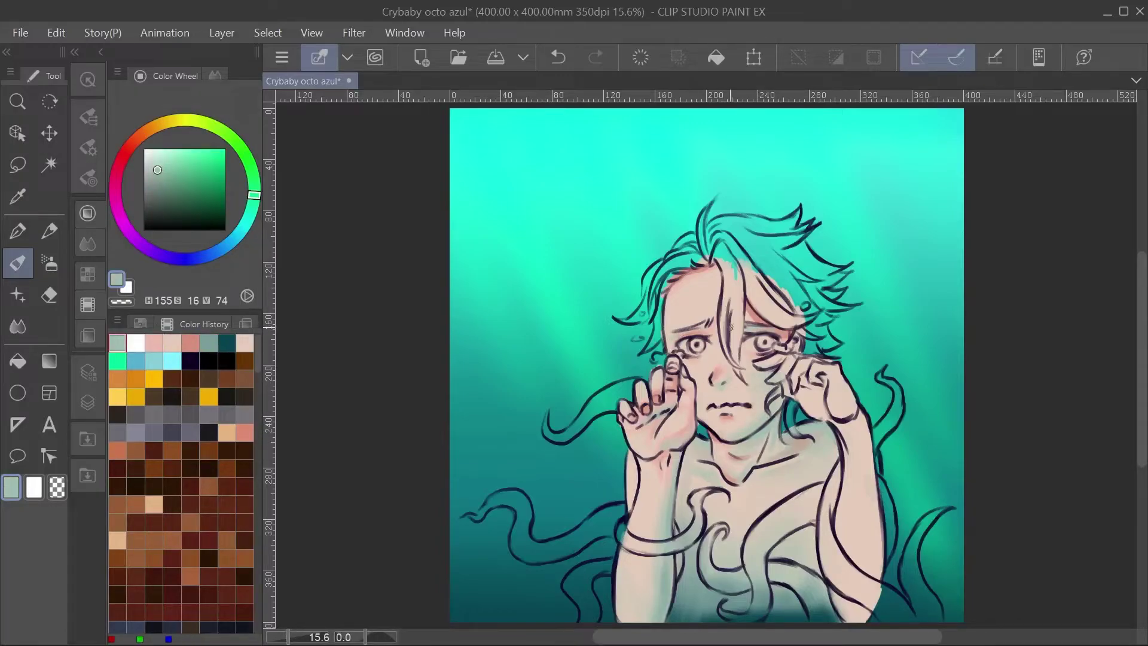
alt+click(709, 332)
Darken the lower torso with deep teal (H190 S91 V31) and blend it upward with grey-teal and grey-green (H155 S16 V74)
click(227, 342)
mouse_move(668, 625)
mouse_down()
mouse_move(695, 587)
mouse_move(758, 564)
mouse_move(707, 602)
mouse_move(781, 585)
mouse_move(797, 596)
mouse_move(785, 603)
mouse_move(833, 612)
mouse_move(816, 573)
mouse_move(771, 605)
mouse_move(686, 567)
mouse_move(720, 594)
mouse_move(773, 554)
mouse_move(707, 615)
mouse_up()
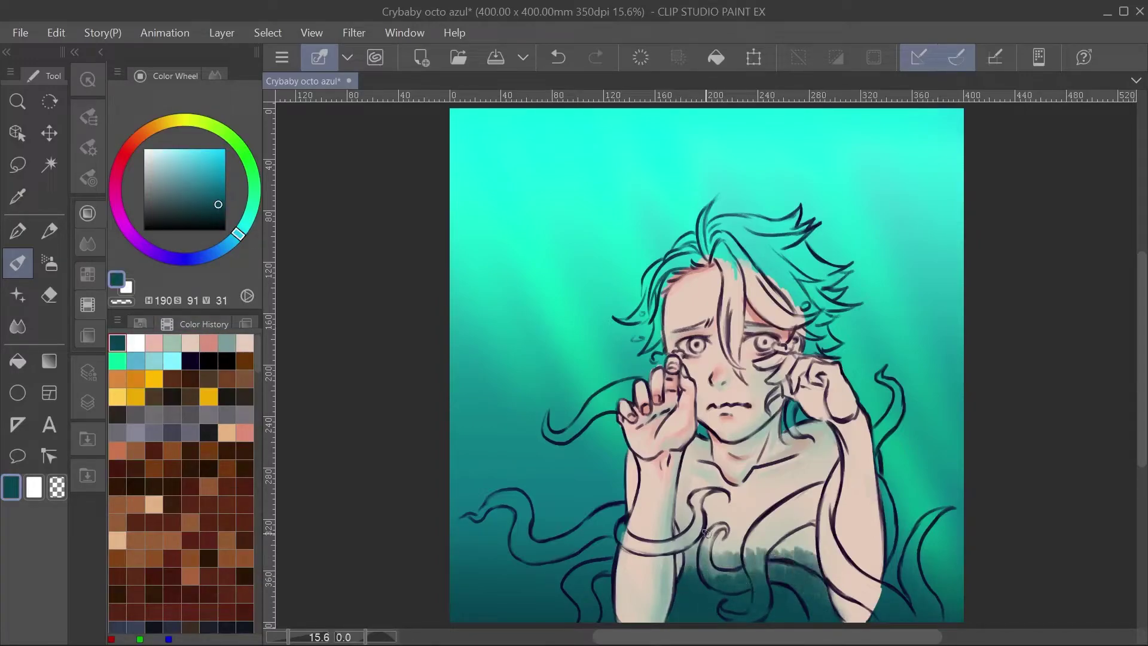
alt+click(707, 615)
mouse_move(682, 539)
mouse_down()
mouse_move(719, 579)
mouse_move(712, 597)
mouse_move(782, 572)
mouse_move(808, 586)
mouse_move(816, 565)
mouse_up()
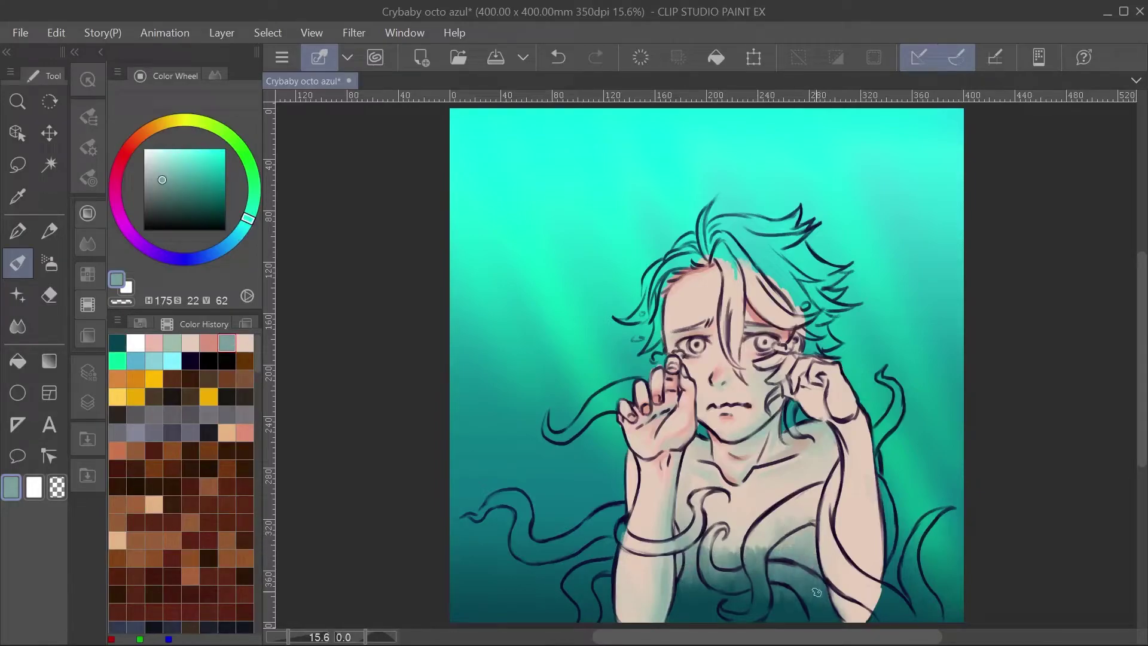
alt+click(692, 609)
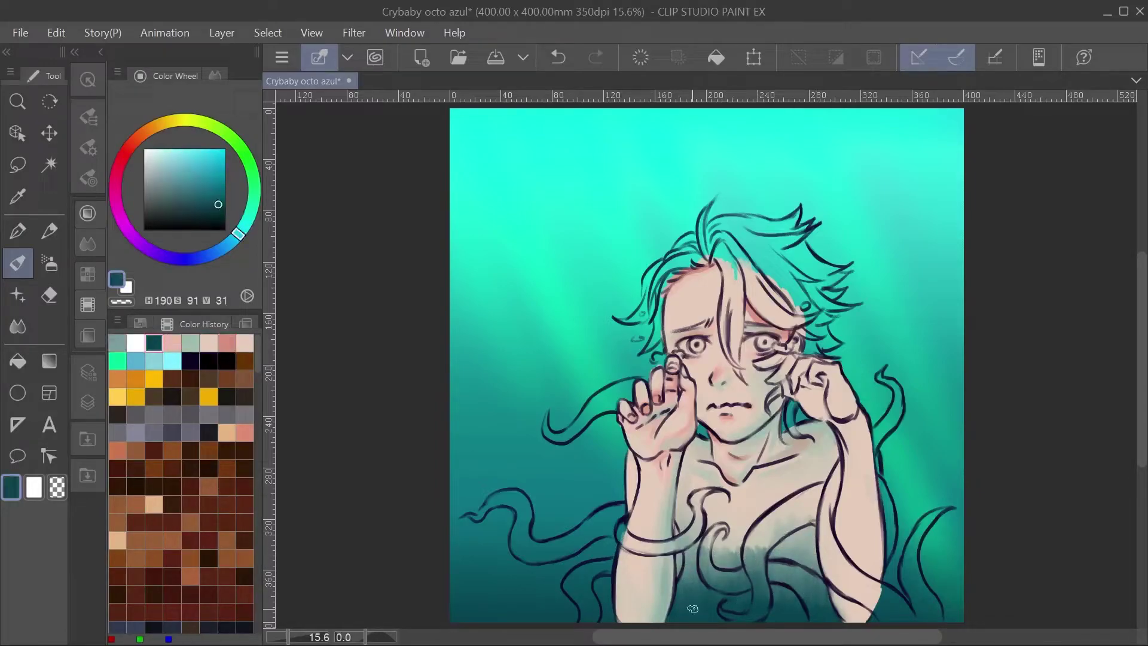
alt+click(678, 531)
drag(717, 562, 755, 537)
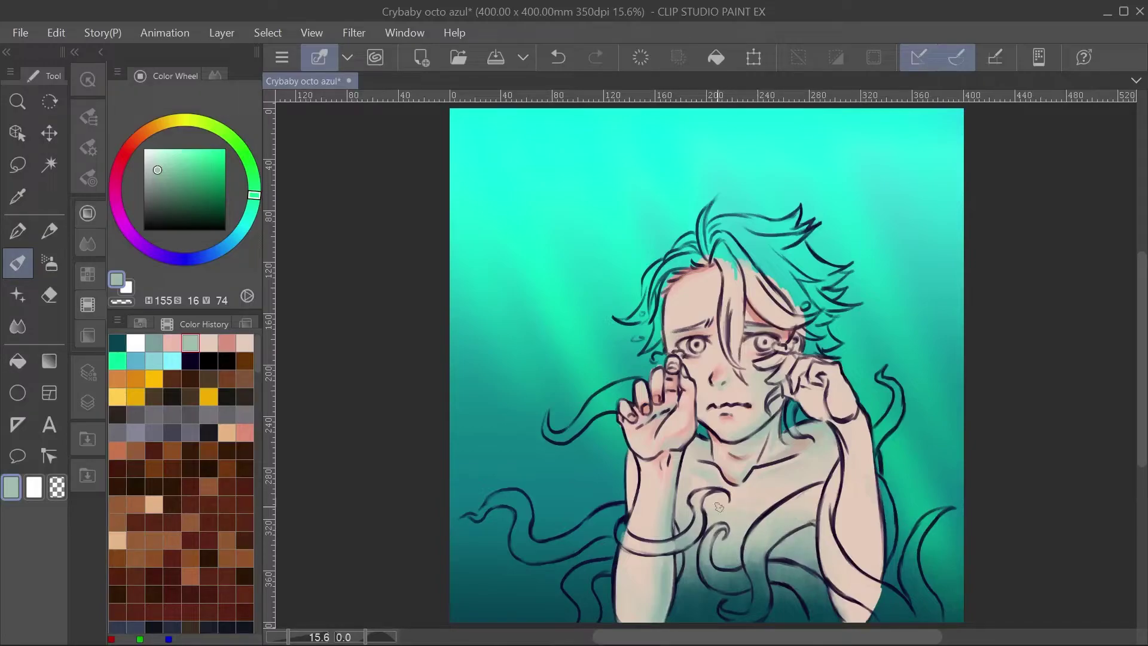
alt+click(702, 597)
Tint the arm and hand wiping the eye with pink (H12 S28 V93) and save the file
alt+click(853, 420)
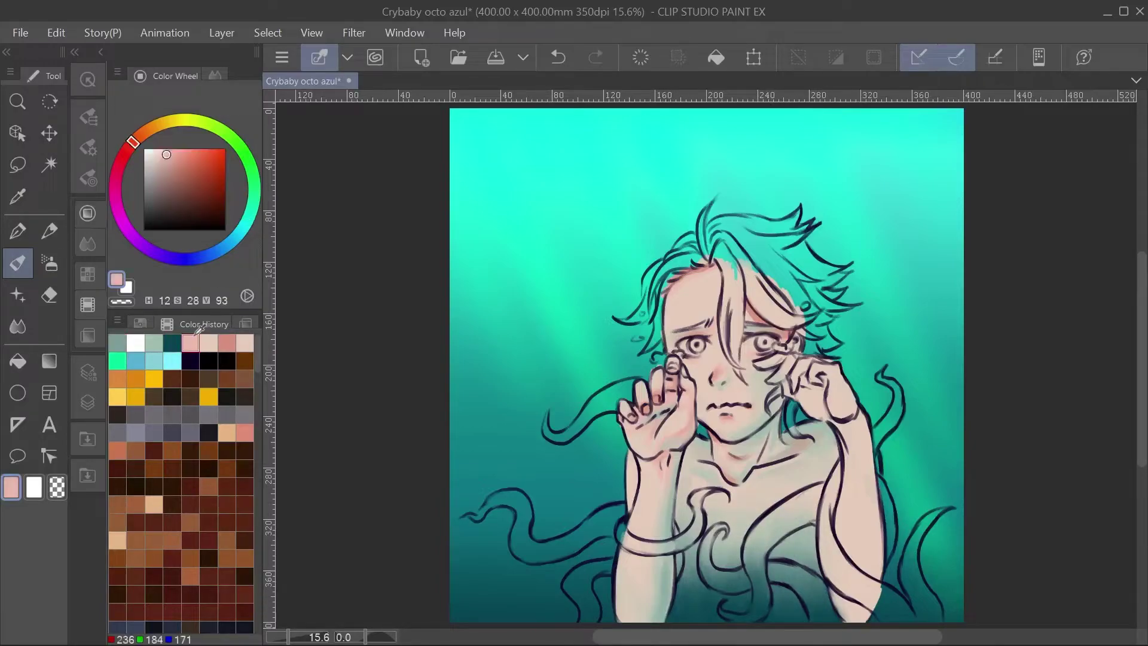
mouse_move(857, 422)
mouse_down()
mouse_move(870, 616)
mouse_move(846, 409)
mouse_move(781, 377)
mouse_move(825, 335)
mouse_move(769, 371)
mouse_up()
key(ctrl+s)
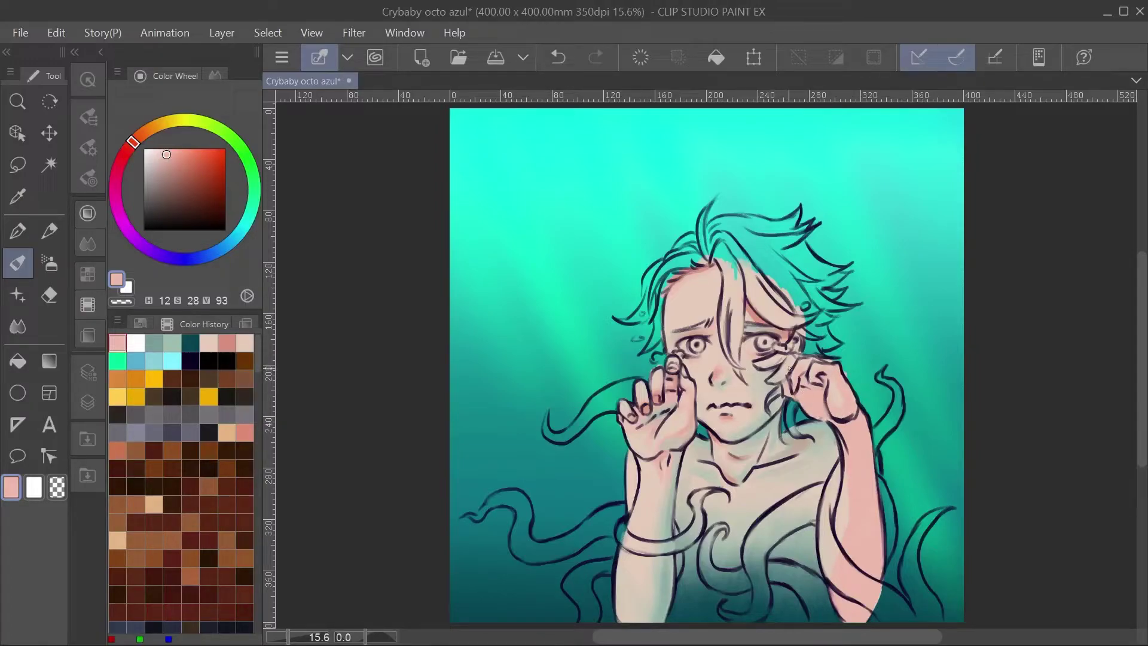
Blend peach (H24 S18 V89) into the pink arm's inner edge and shade down the arm with rose (H12 S42 V84)
alt+click(833, 436)
drag(833, 437, 841, 482)
alt+click(837, 466)
alt+click(840, 514)
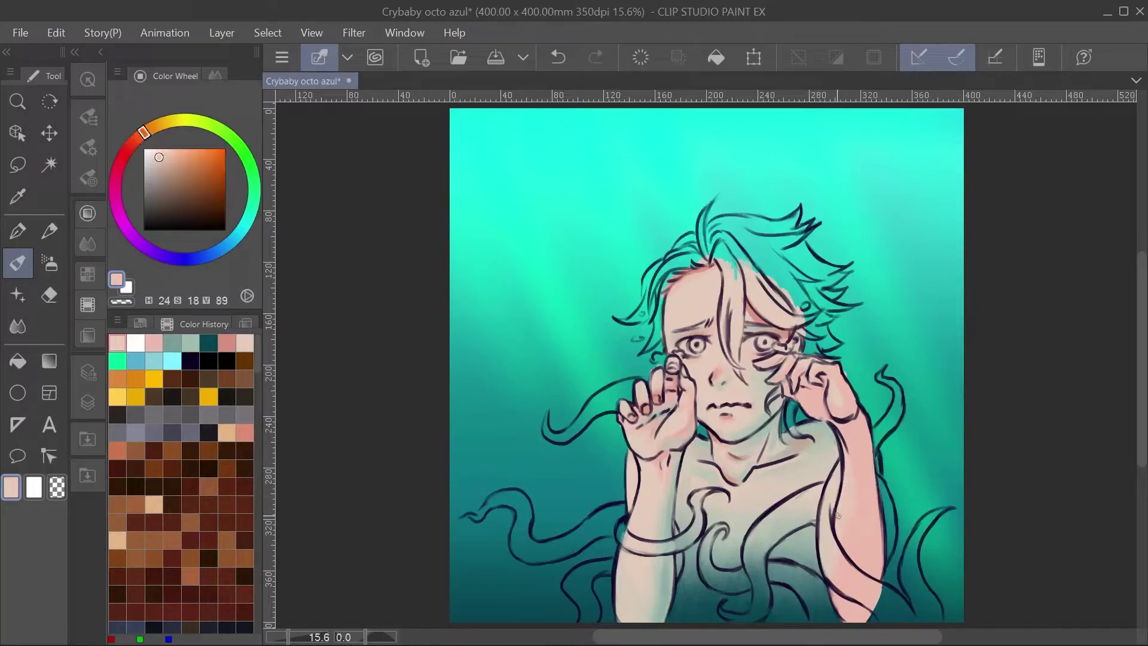
alt+click(857, 609)
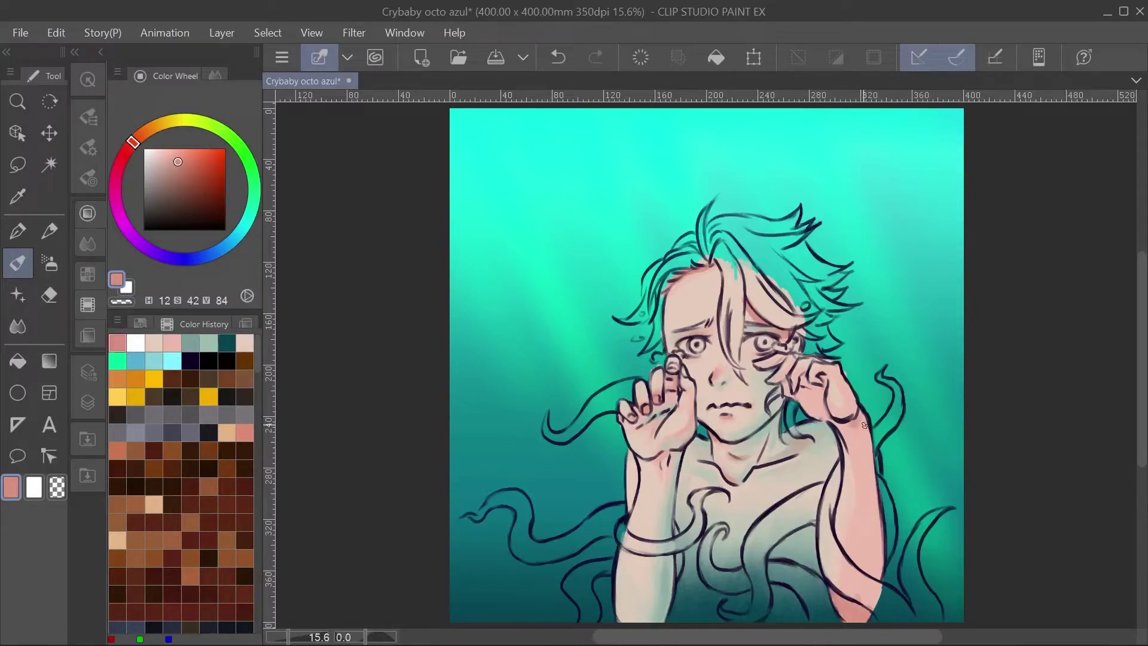
mouse_move(857, 412)
mouse_down()
mouse_move(862, 492)
mouse_move(859, 413)
mouse_move(873, 557)
mouse_up()
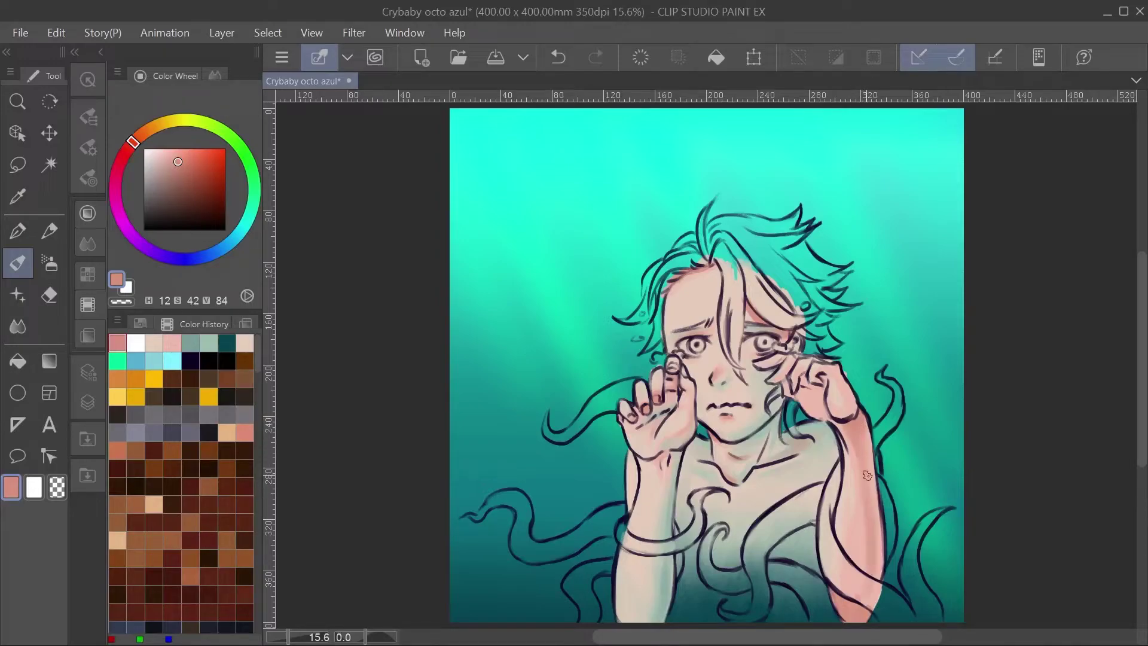
Shade the curled hand's fingers with rose (H12 S42 V84) and its forearm with grey-green (H155 S16 V74) and grey-teal
alt+click(861, 416)
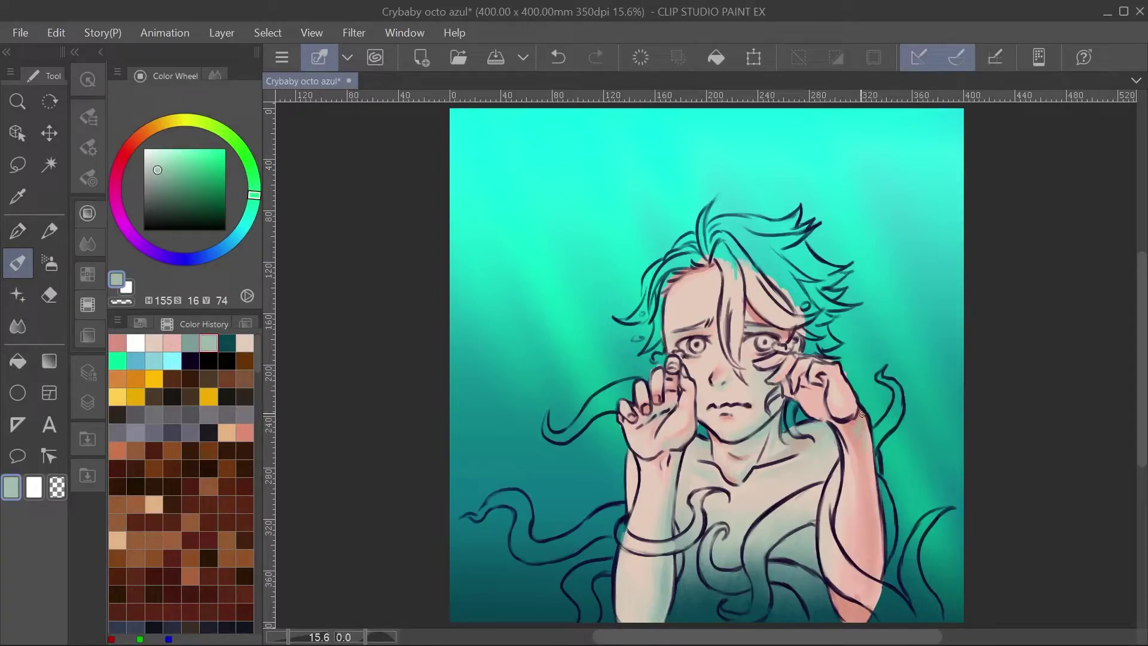
alt+click(838, 431)
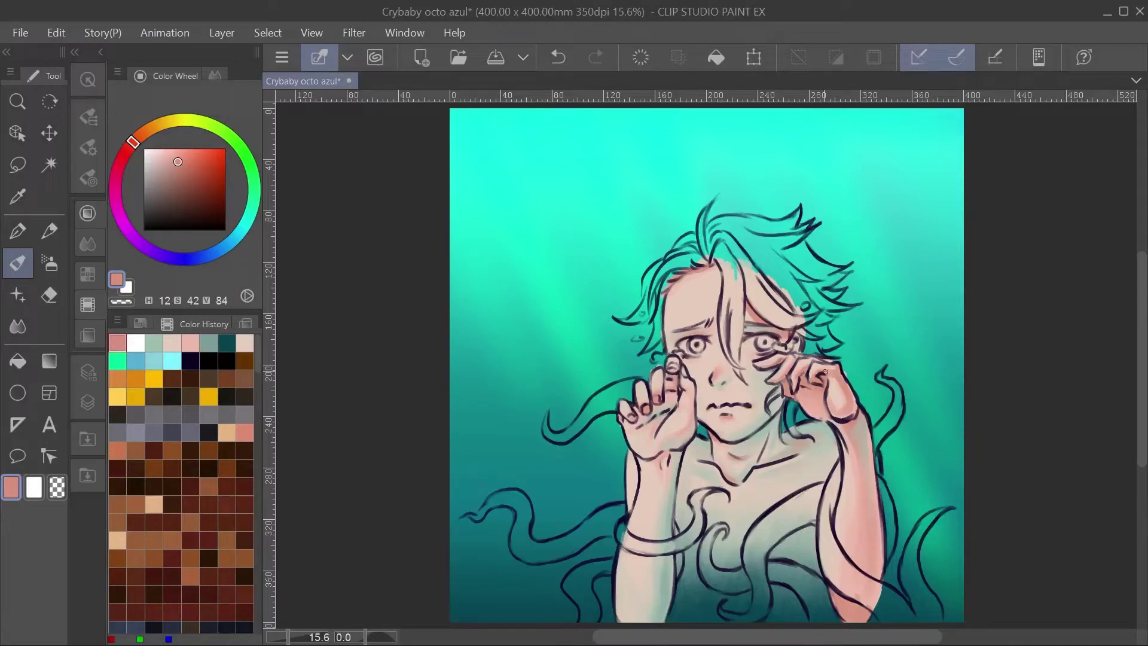
alt+click(856, 423)
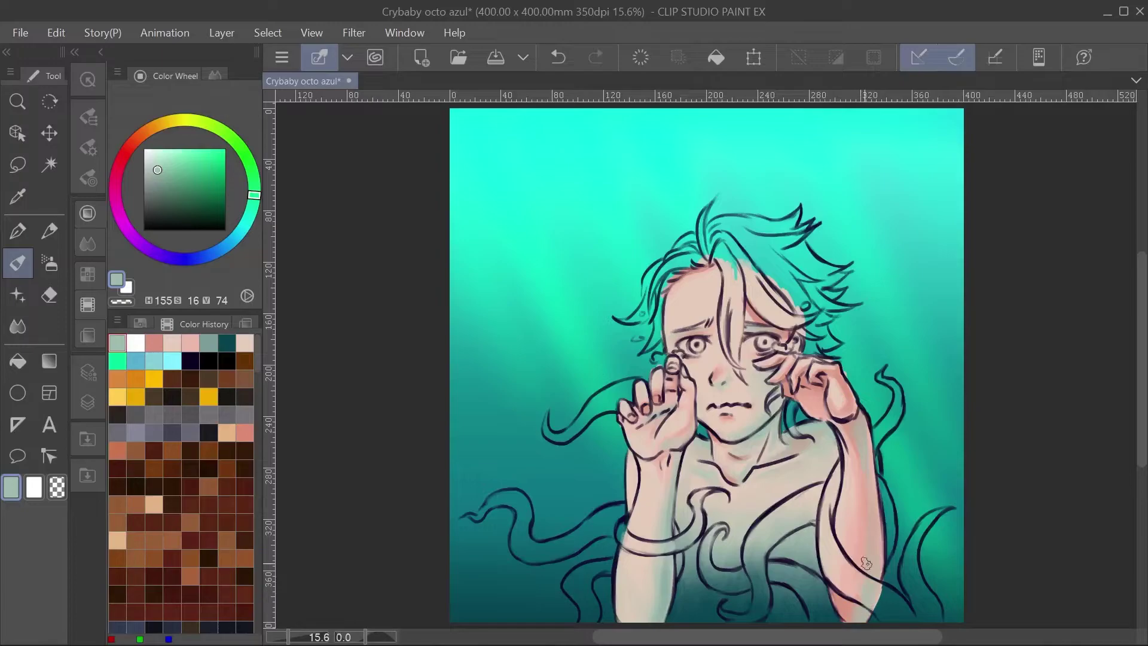
drag(874, 530, 869, 558)
alt+click(846, 613)
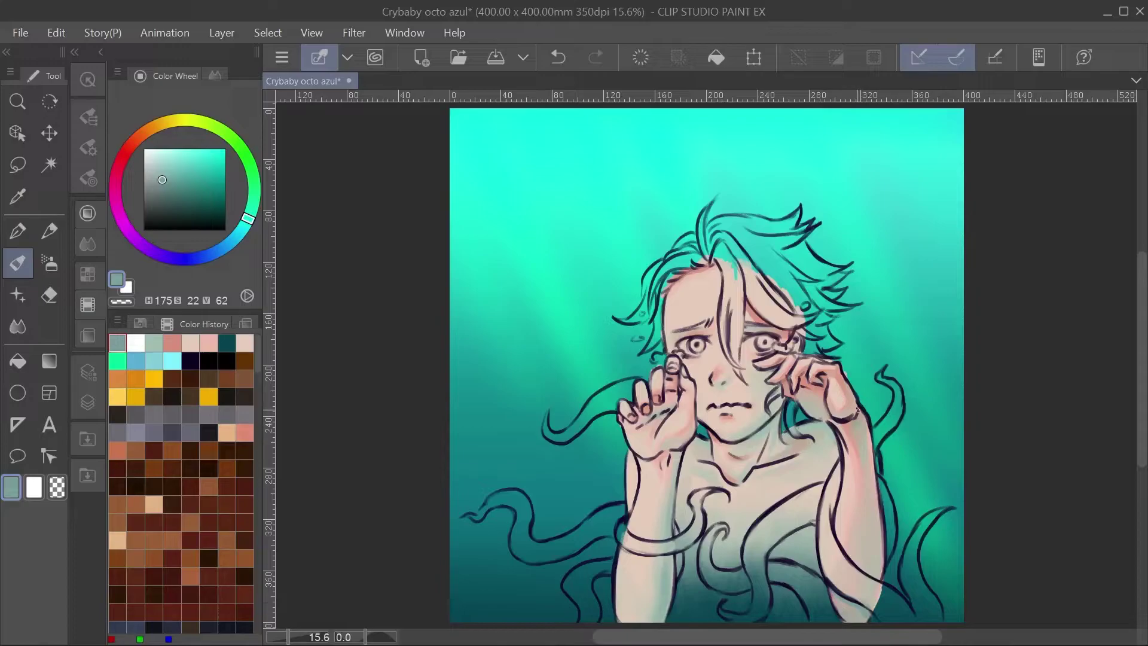
Shade the lower forearm of the eye-wiping arm with grey-teal (H175 S22 V62) and deep teal (H190 S91 V31)
drag(872, 582, 874, 534)
alt+click(682, 536)
alt+click(876, 491)
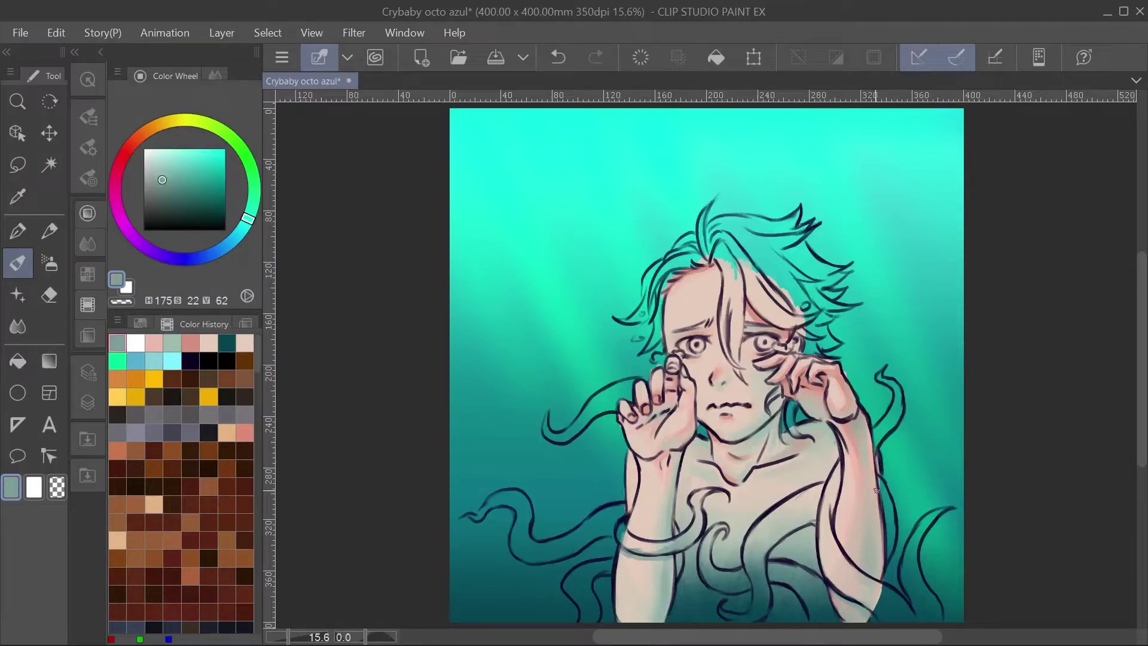
alt+click(839, 623)
key(e)
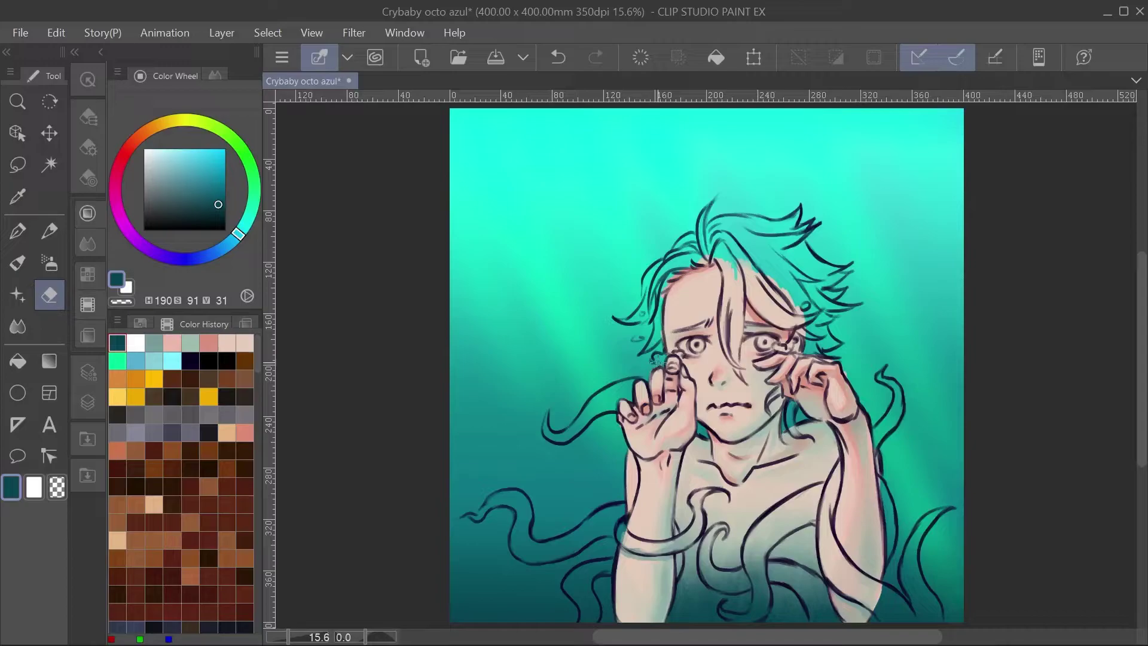
Airbrush a pink blush (H4 S42 V100) across both cheeks and the nose on the layer above the skin
key(b)
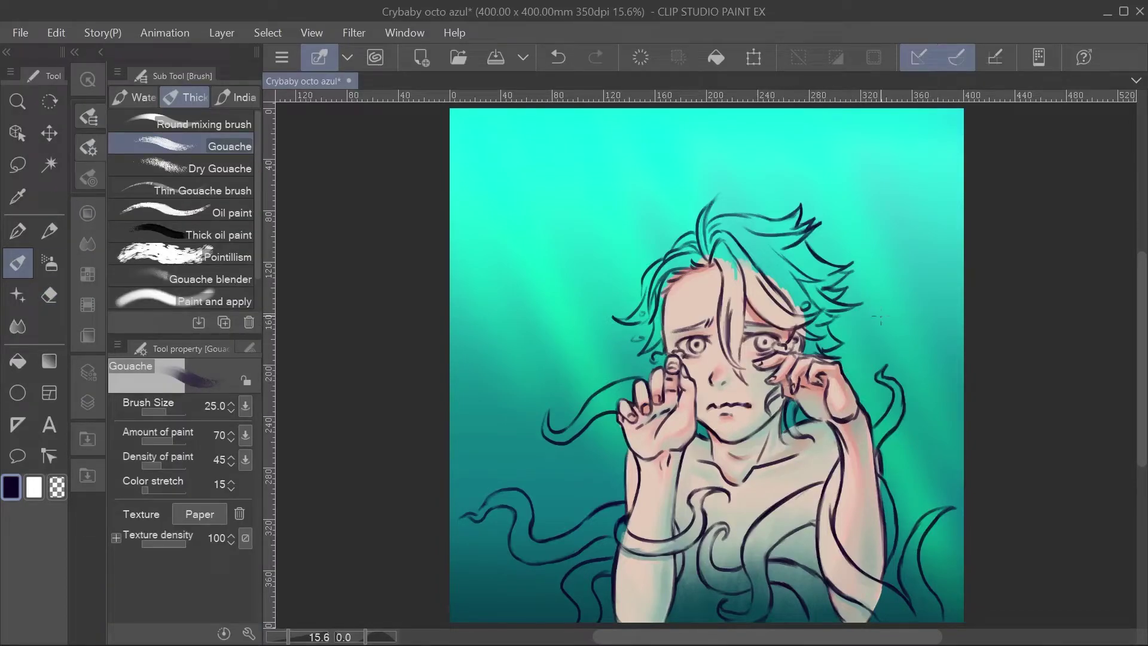
key(bracketright)
key(bracketright)
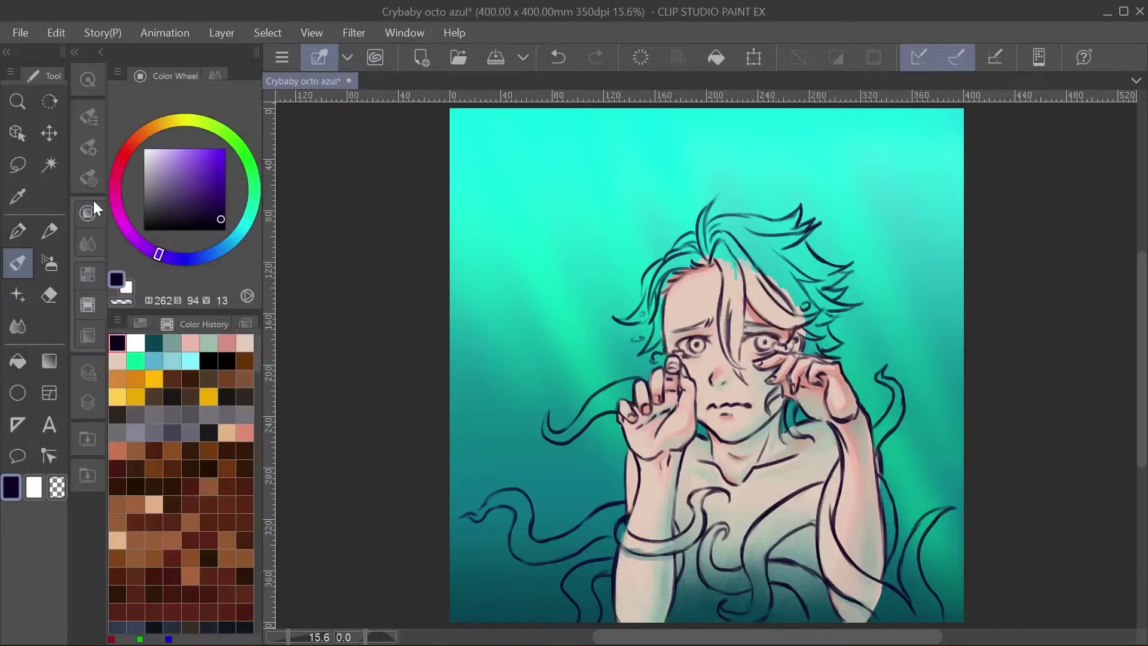
key(b)
mouse_move(688, 366)
mouse_down()
mouse_move(765, 372)
mouse_move(735, 371)
mouse_up()
Try Lighten and Darken blending on the blush layer, return it to Normal and lower its opacity to 60%
click(88, 403)
click(174, 171)
scroll(192, 251, down, 2)
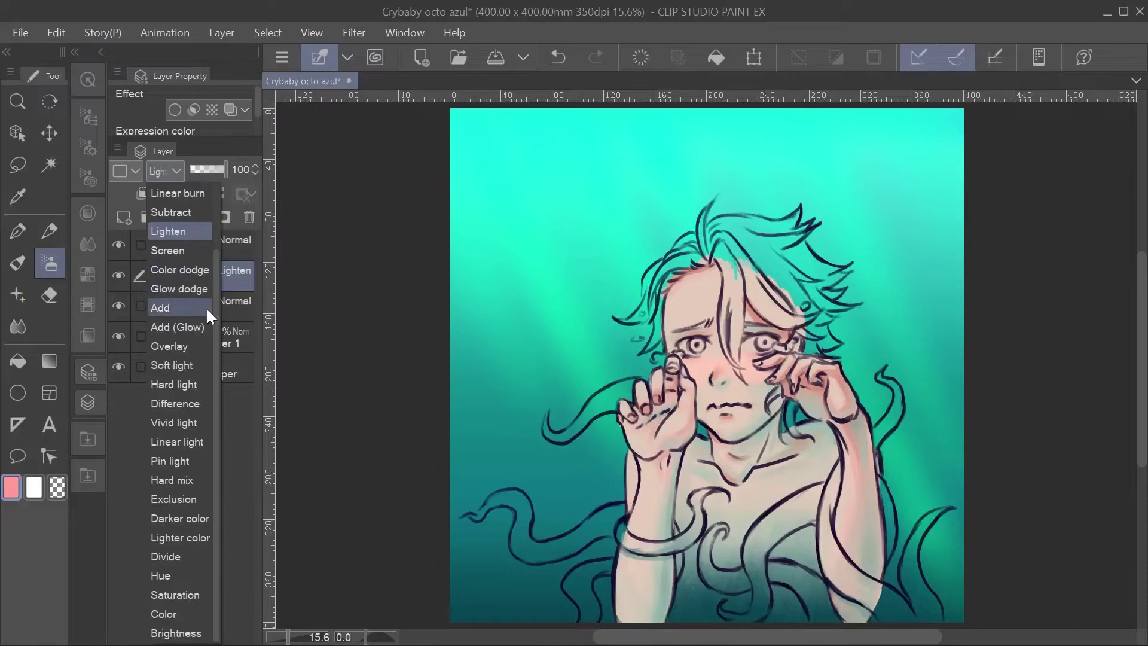
click(168, 231)
click(165, 171)
scroll(197, 270, up, 5)
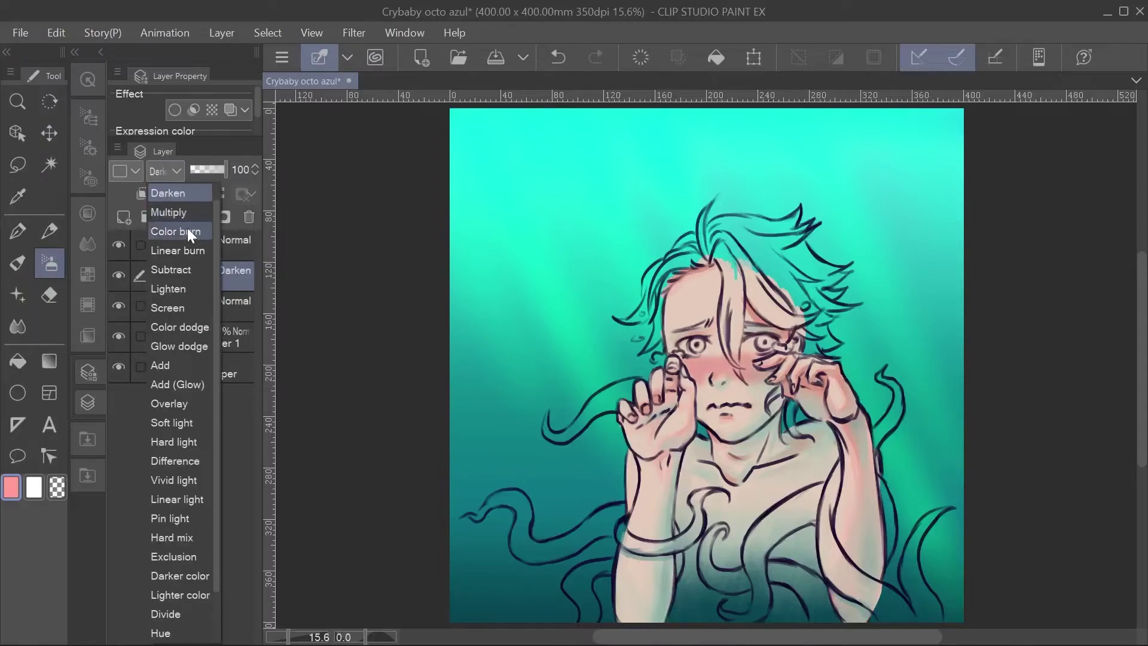
click(168, 179)
click(211, 169)
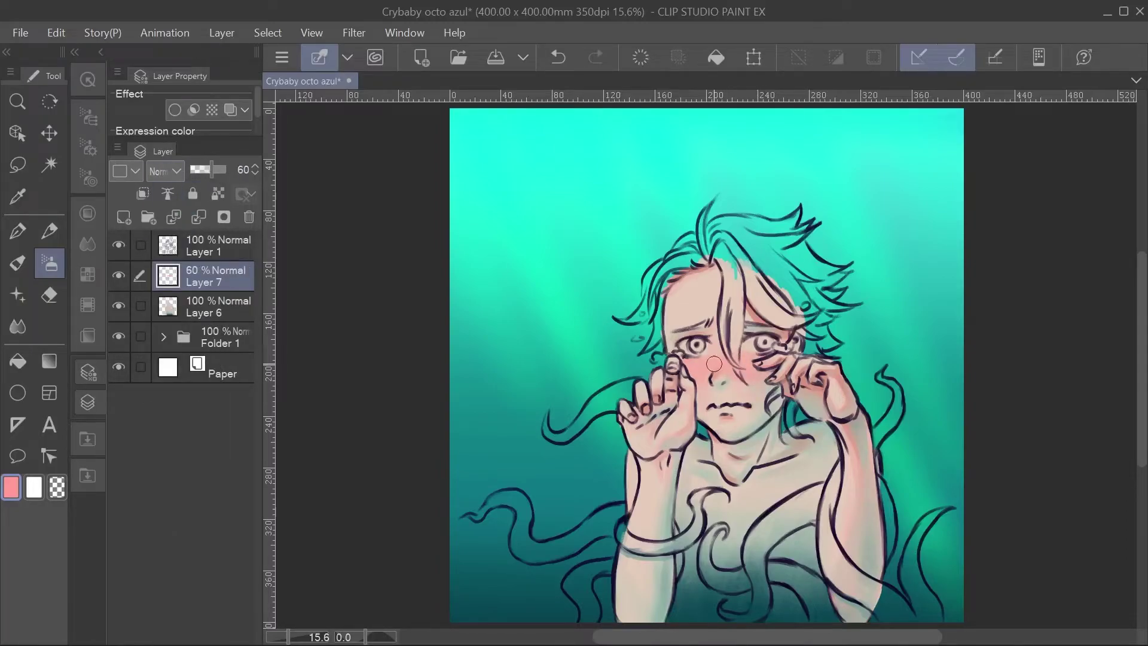
Paint a dark beauty mark (H262 S94 V13) beside the lower lip and tint the lips pink (H4 S42 V100)
key(b)
alt+click(755, 407)
click(738, 412)
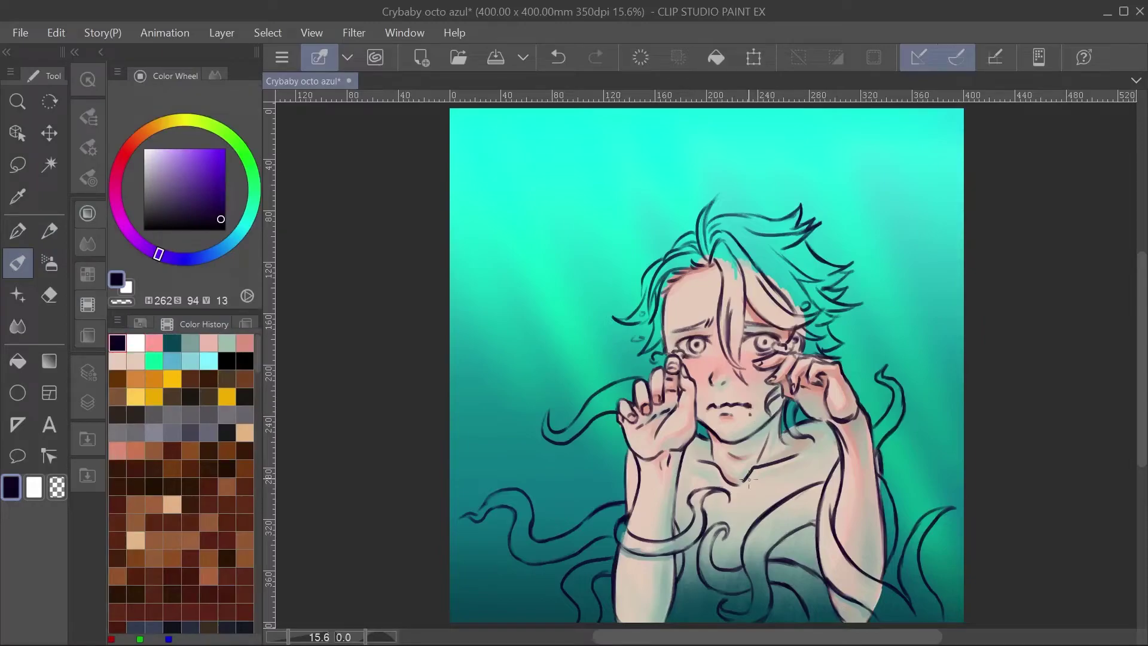
alt+click(723, 411)
key(b)
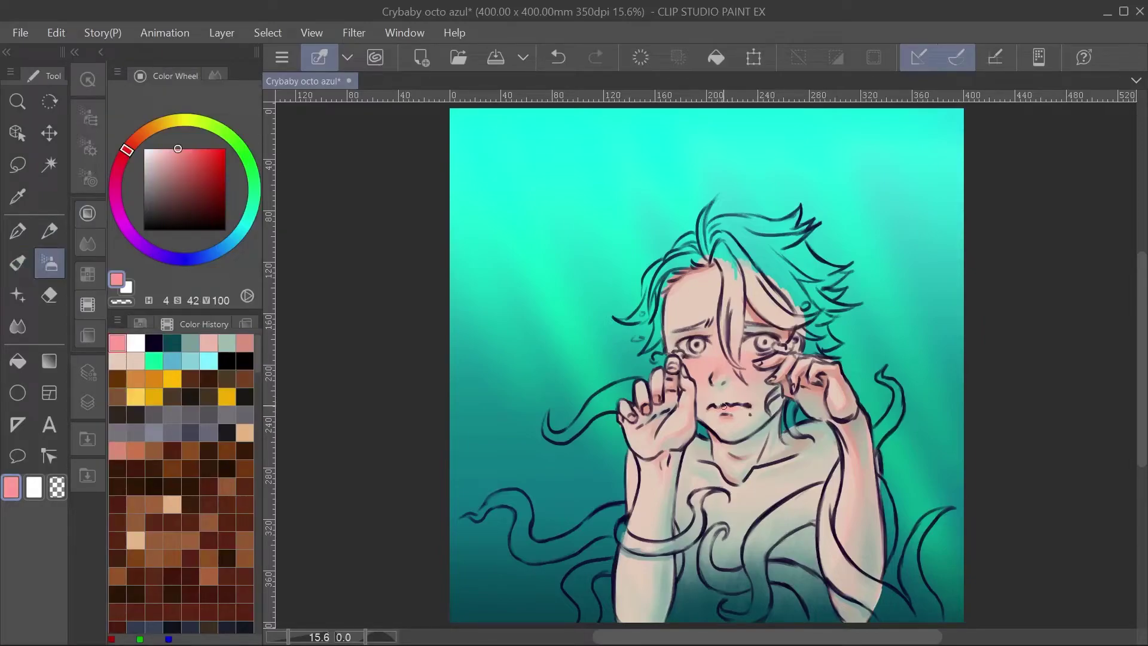
Paint the whites of both eyes pale blue-white (H211 S6 V98) and the irises bright cyan (H194 S100 V100)
key(b)
alt+click(764, 342)
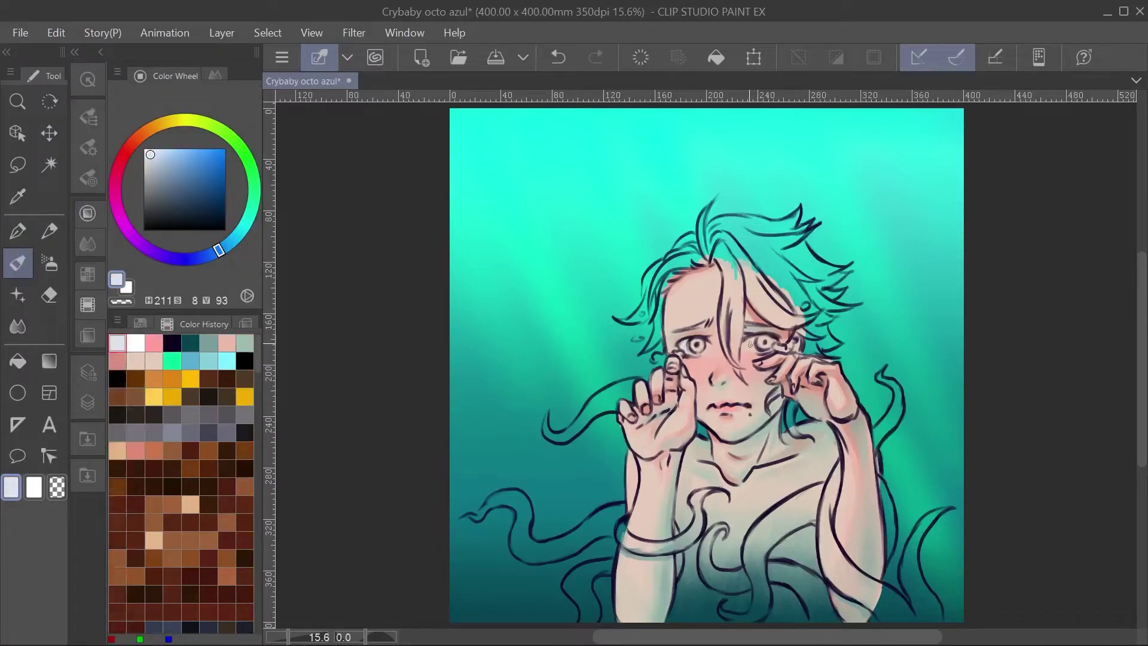
alt+click(694, 343)
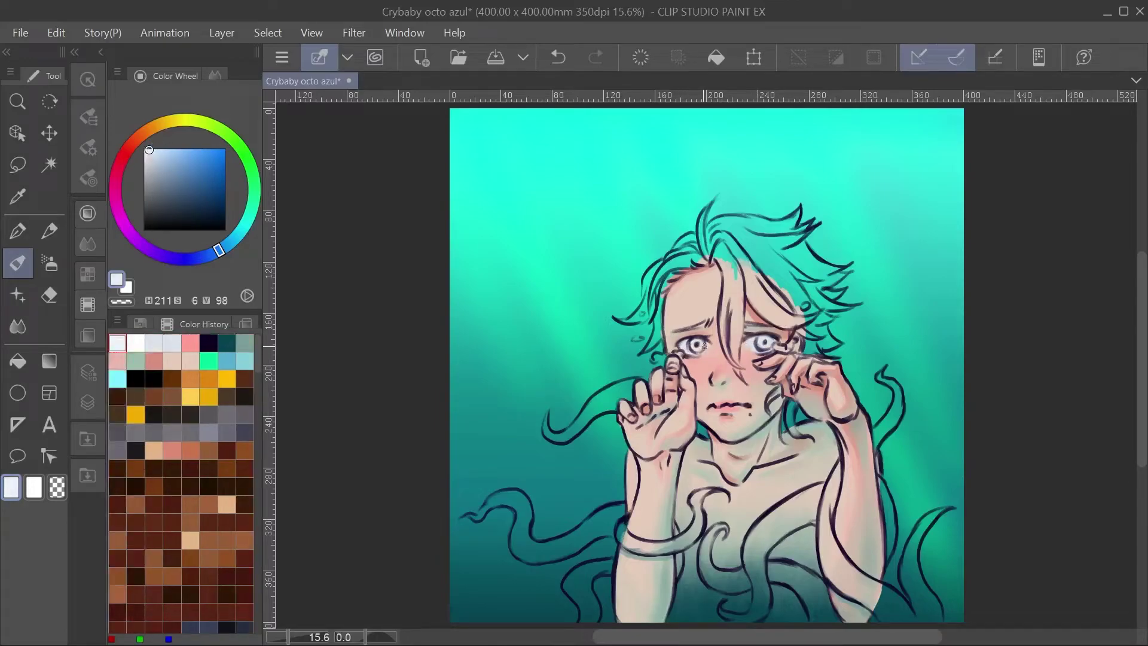
click(117, 378)
drag(689, 341, 775, 346)
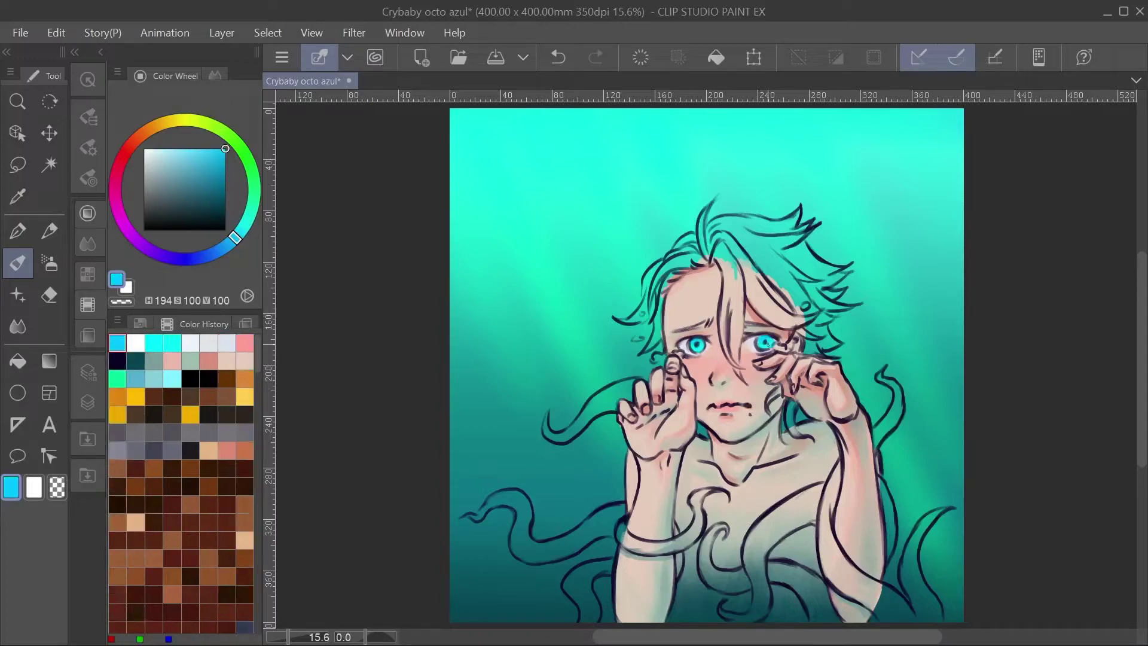
Airbrush white highlights over the eyes and tear drops on a new layer above the line art
key(b)
click(88, 367)
drag(685, 341, 759, 343)
drag(688, 350, 657, 354)
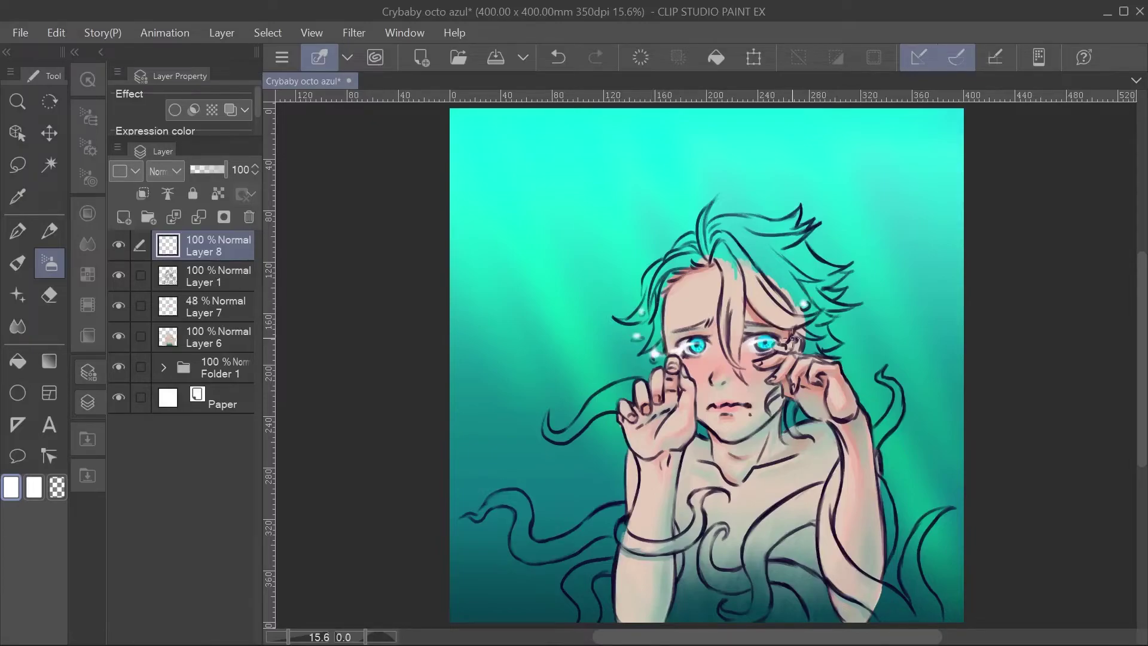
drag(775, 345, 779, 342)
Airbrush red (H1 S72 V100) beneath both eyes on a new layer under the line art
click(202, 299)
click(87, 214)
alt+click(682, 354)
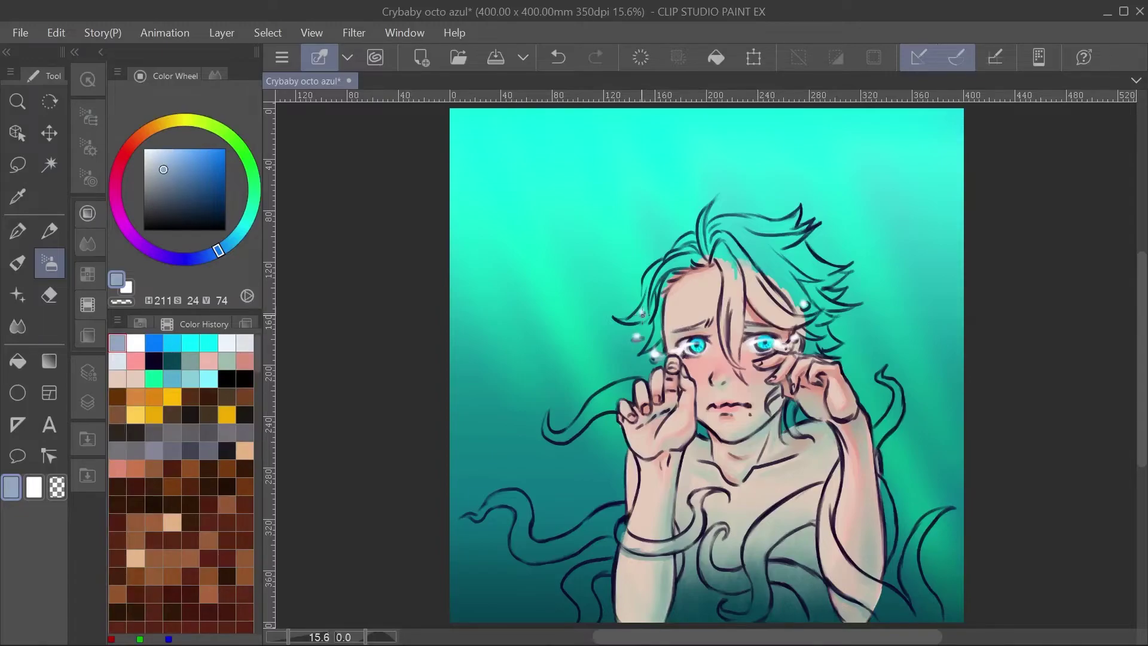
click(88, 402)
click(88, 213)
click(124, 154)
click(202, 148)
drag(688, 359, 744, 349)
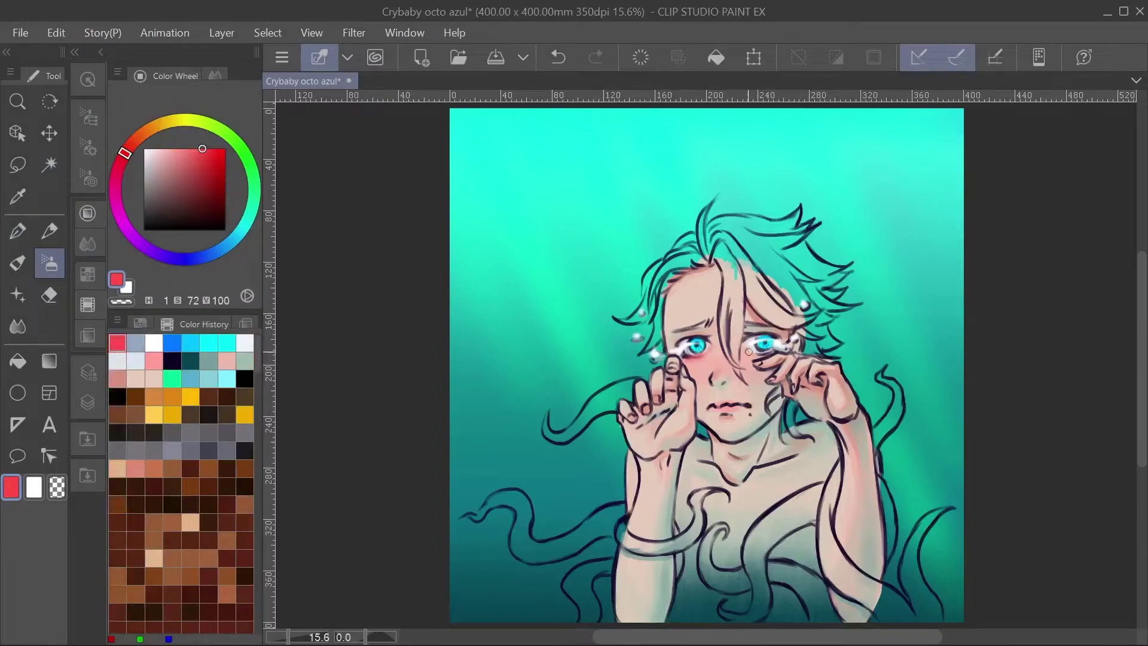
Try different blending modes on the red eye-shading layer and set it to Overlay at 100% opacity
click(88, 402)
click(165, 171)
scroll(198, 329, up, 2)
click(173, 192)
drag(192, 170, 249, 156)
click(165, 171)
click(180, 433)
Hide Layer 10 and Layer 7, then lighten the face skin on Layer 6 with pale peach (H24 S15 V96)
click(216, 246)
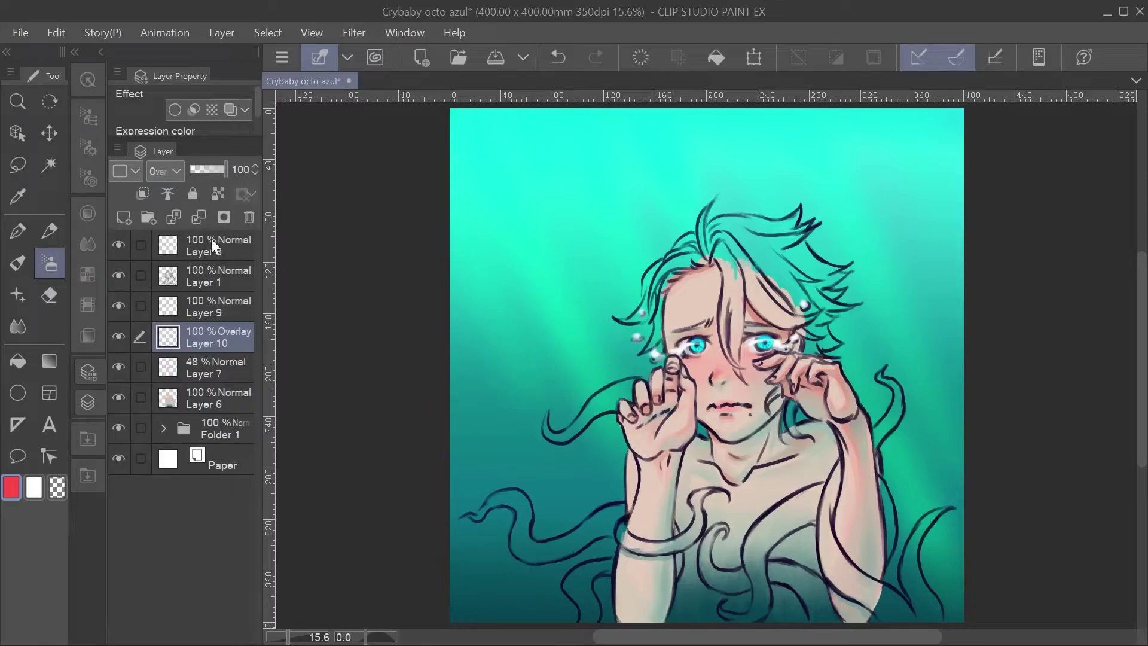
click(113, 343)
click(88, 402)
click(174, 375)
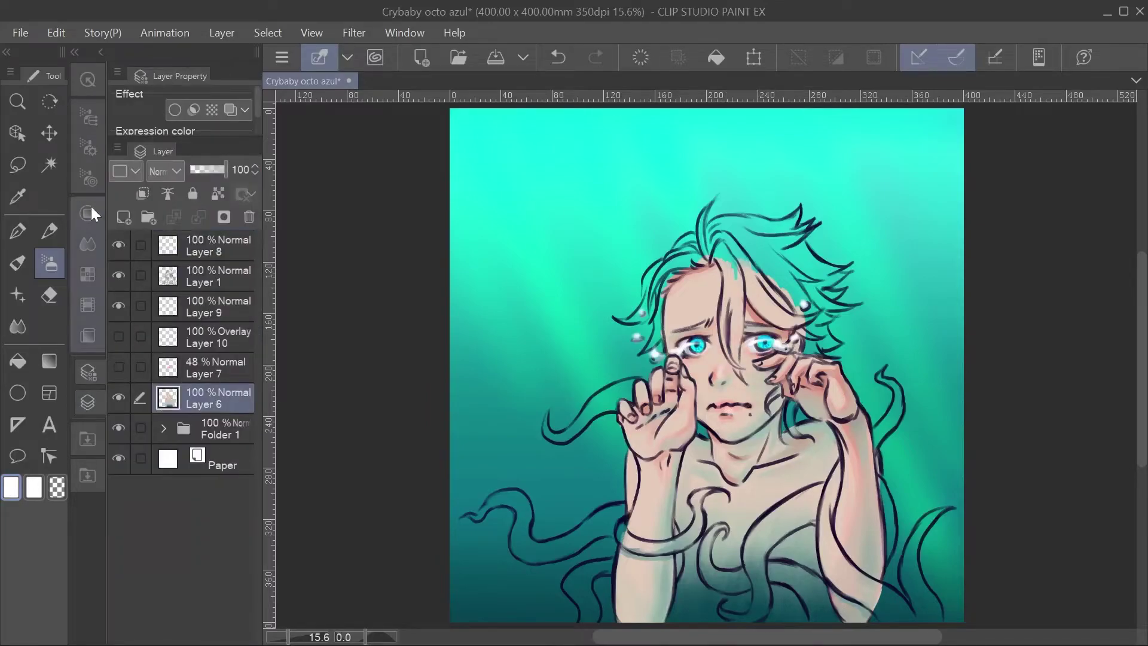
click(88, 214)
click(156, 151)
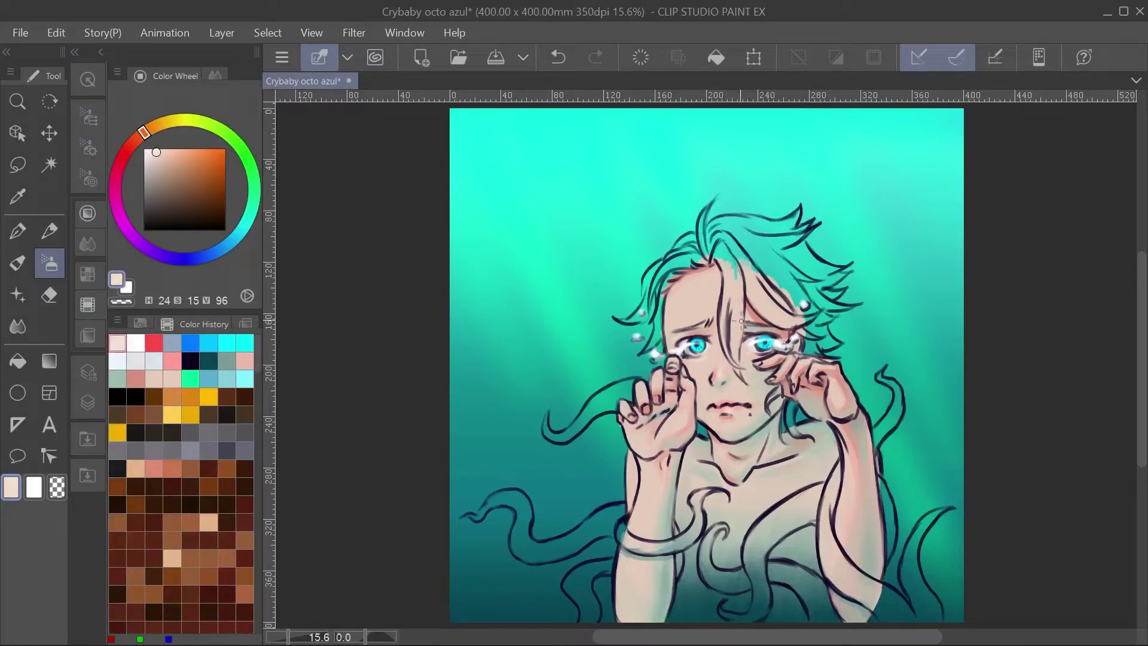
click(17, 263)
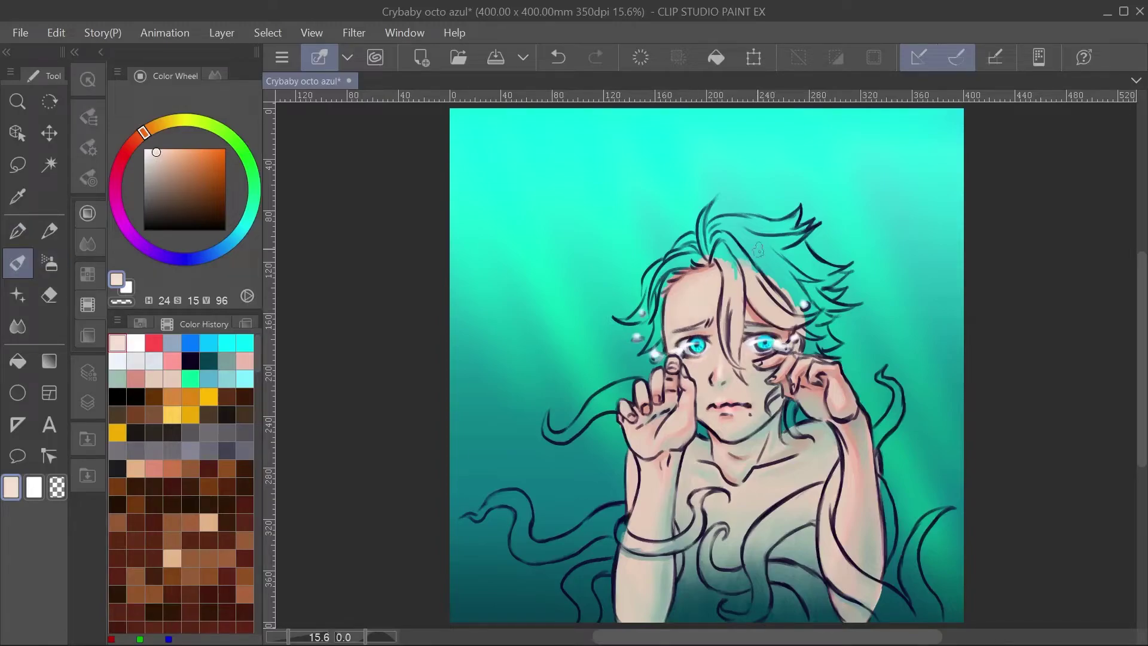
Block in the fringe and the front half of the hair with silver-grey (H206 S6 V89)
click(88, 402)
click(88, 213)
click(215, 251)
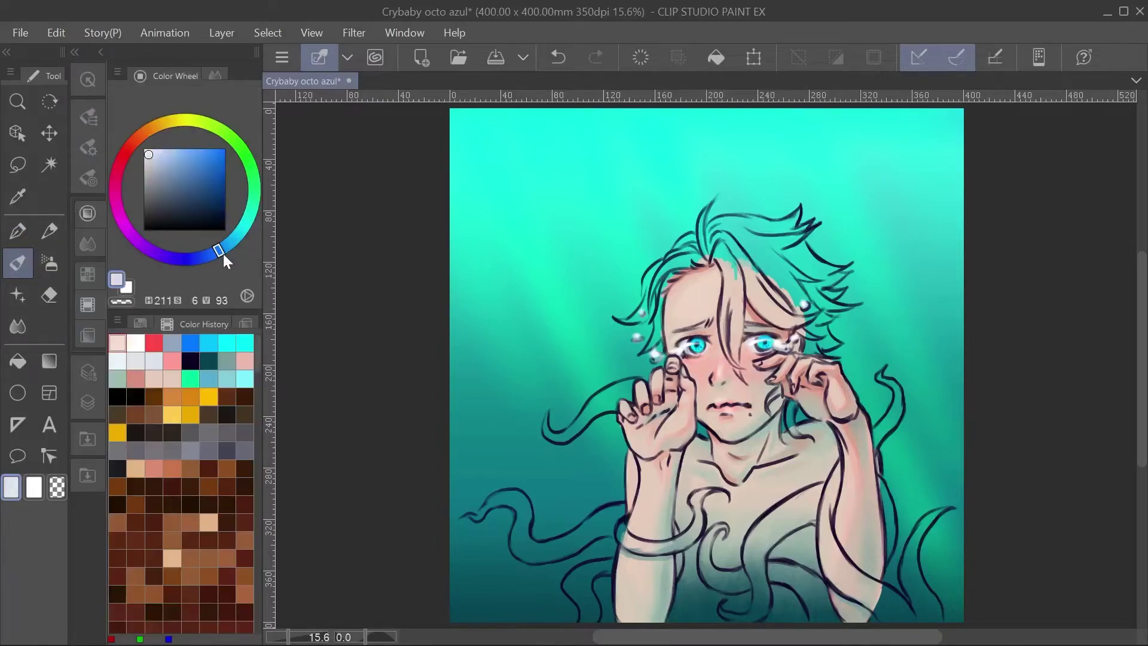
click(149, 158)
drag(733, 263, 770, 245)
mouse_move(657, 348)
mouse_down()
mouse_move(659, 288)
mouse_move(688, 258)
mouse_move(673, 254)
mouse_move(644, 317)
mouse_move(625, 323)
mouse_up()
mouse_move(713, 262)
mouse_down()
mouse_move(701, 239)
mouse_move(726, 293)
mouse_up()
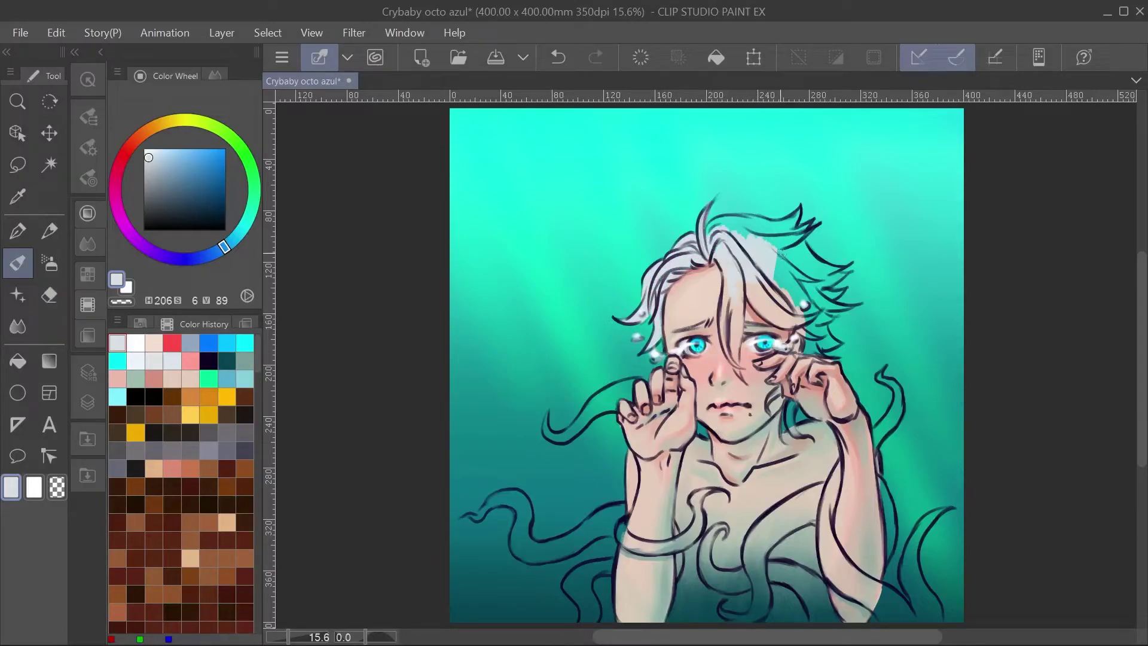
Fill the remaining crown, spiky back locks and the strand beside the neck with silver-grey (H206 S6 V89)
drag(796, 245, 778, 287)
mouse_move(478, 595)
mouse_down()
mouse_move(538, 577)
mouse_move(510, 617)
mouse_move(473, 571)
mouse_up()
click(154, 342)
click(179, 345)
key(e)
key(b)
drag(778, 239, 801, 320)
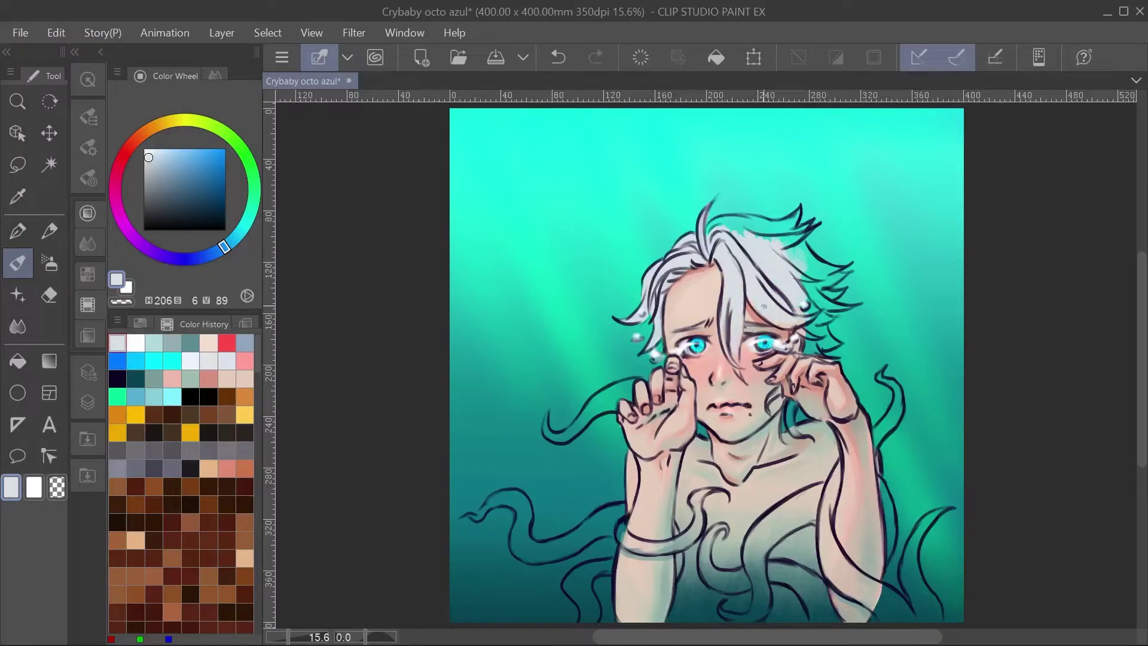
drag(810, 287, 800, 334)
drag(778, 392, 798, 434)
mouse_move(804, 344)
mouse_down()
mouse_move(821, 347)
mouse_move(837, 326)
mouse_move(831, 306)
mouse_move(748, 227)
mouse_move(808, 236)
mouse_move(845, 280)
mouse_up()
Shade the long fringe strands over the face with pale teal (H181 S20 V85) and grey (H206 S6 V72)
alt+click(833, 315)
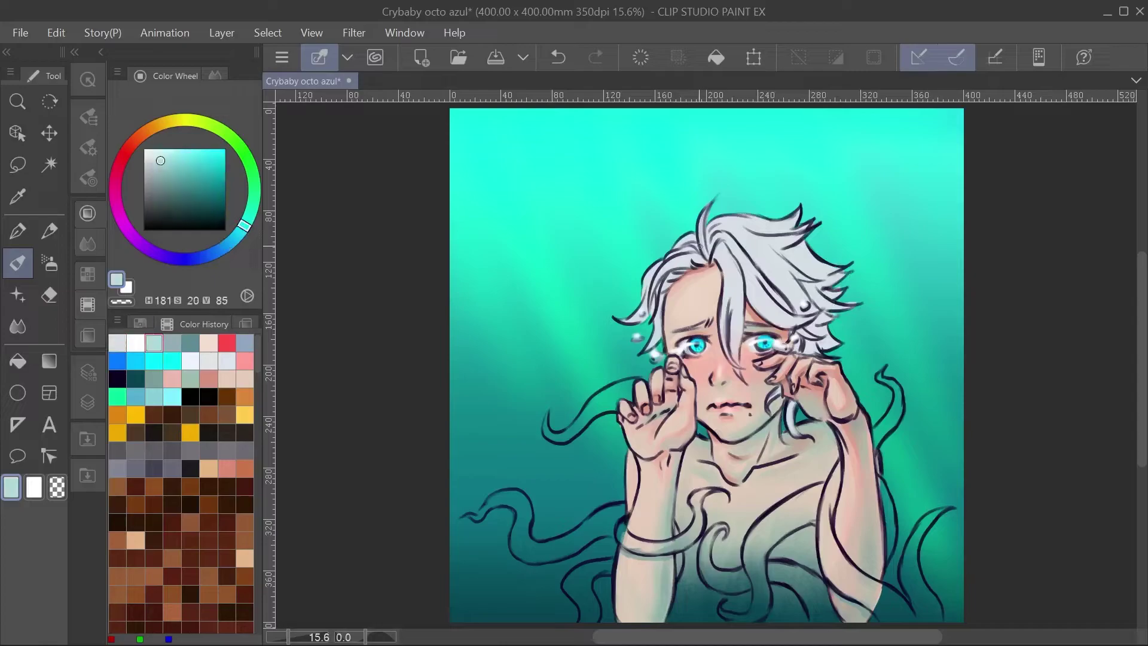
click(88, 335)
click(125, 317)
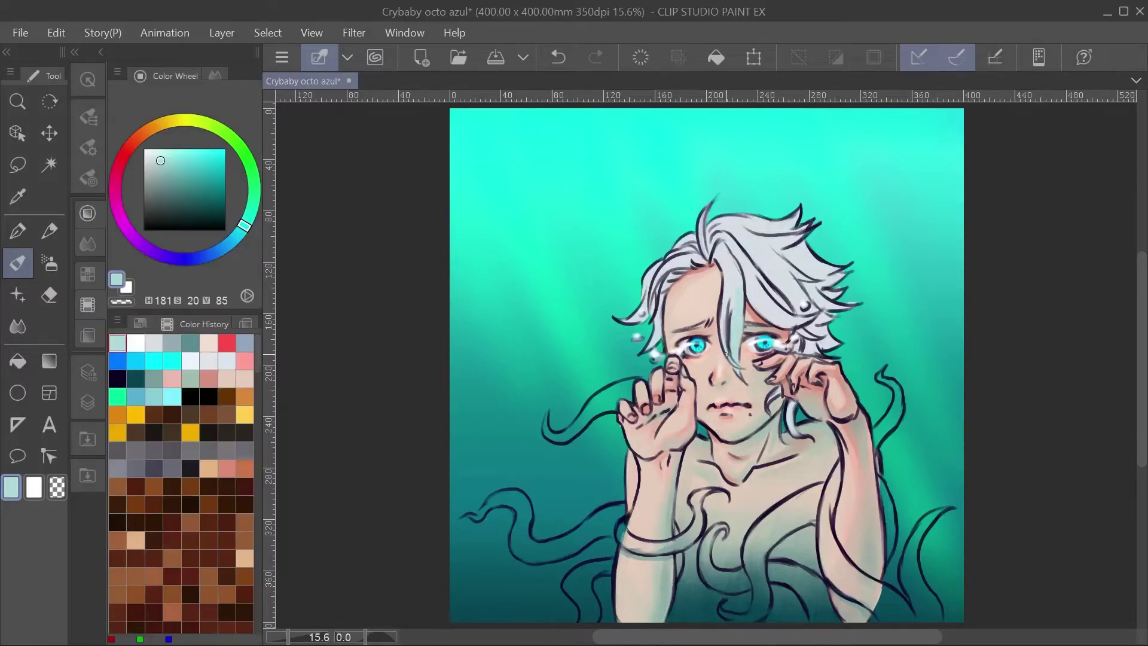
alt+click(771, 319)
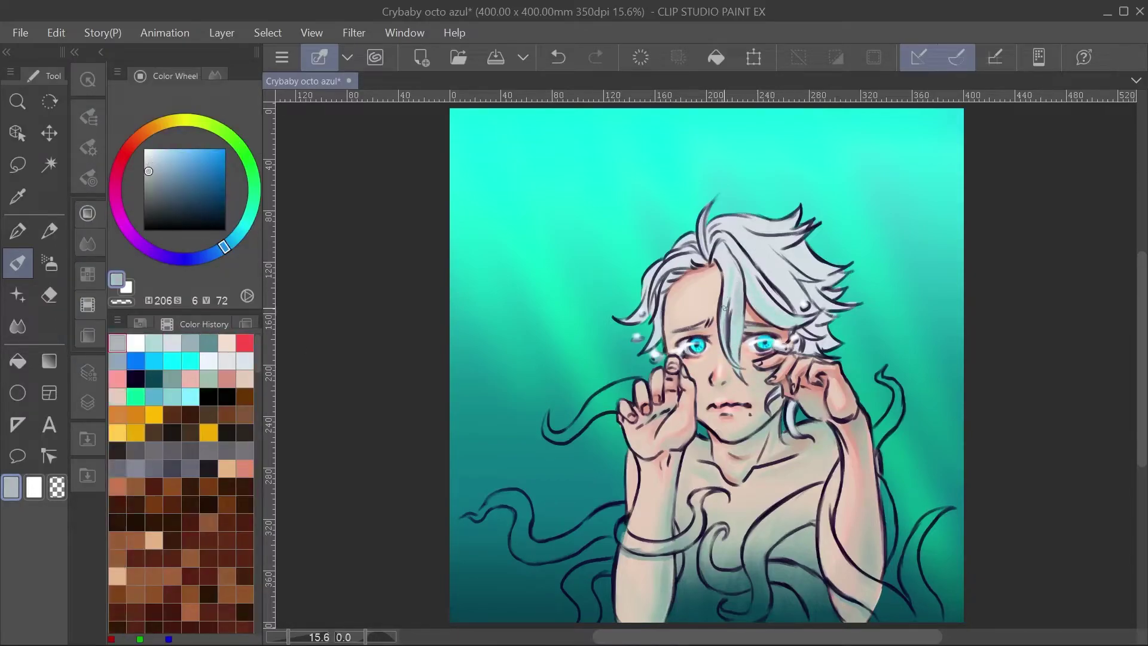
alt+click(745, 267)
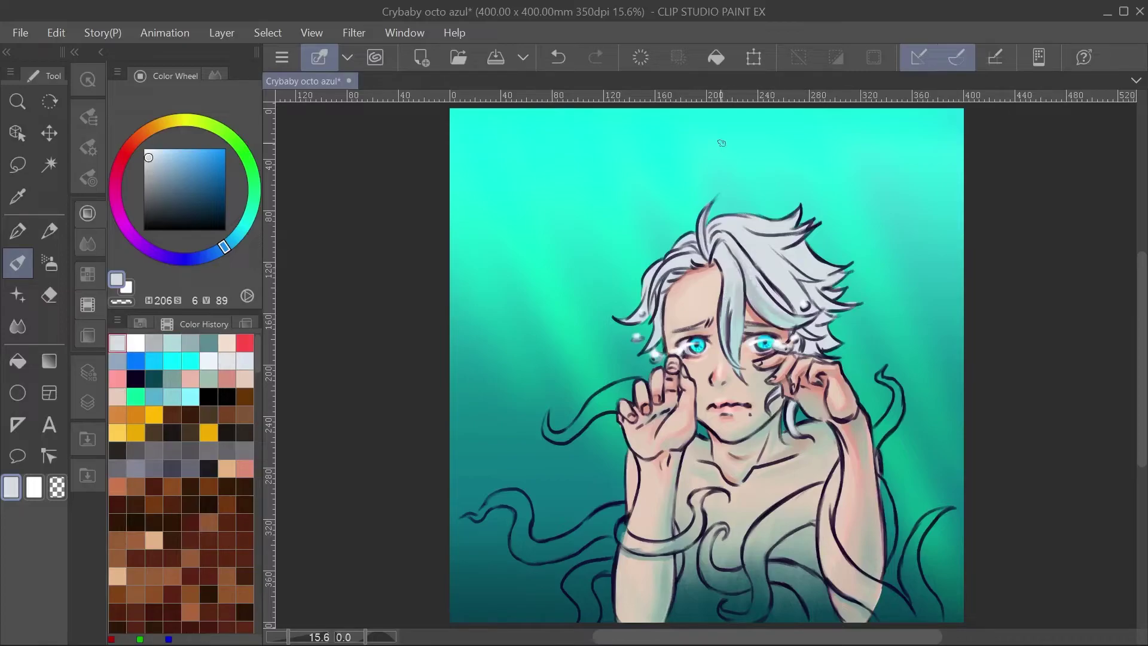
Shade the hair locks around the head and beside the temple with greys (H206 S4 V77 and H206 S6 V72)
alt+click(736, 277)
drag(770, 291, 785, 307)
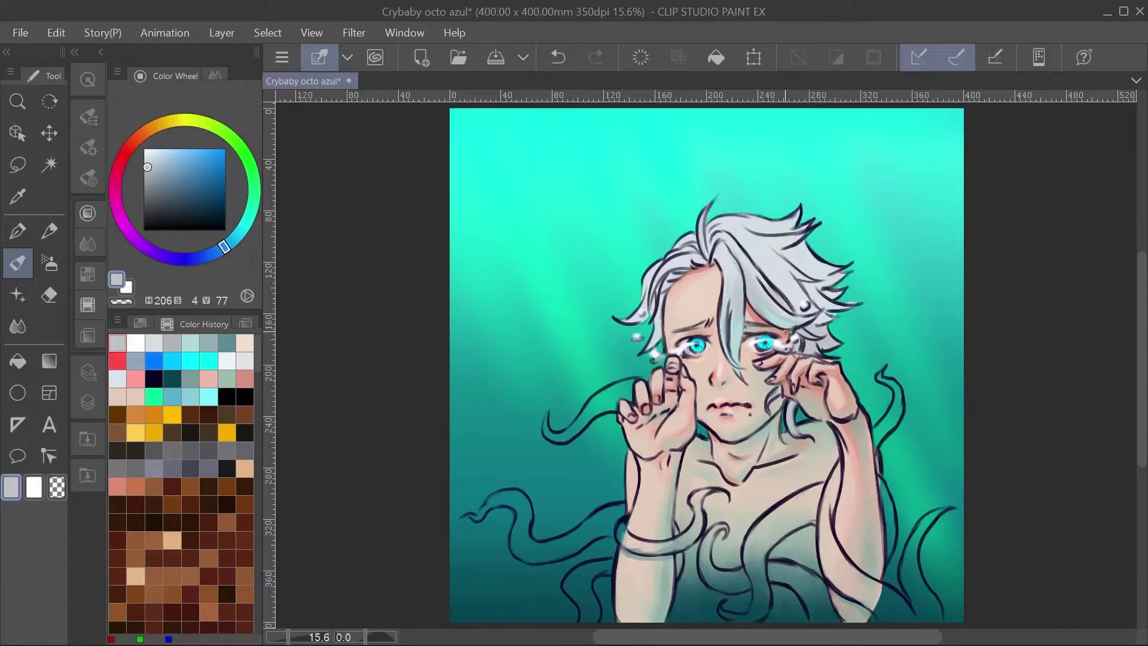
alt+click(805, 314)
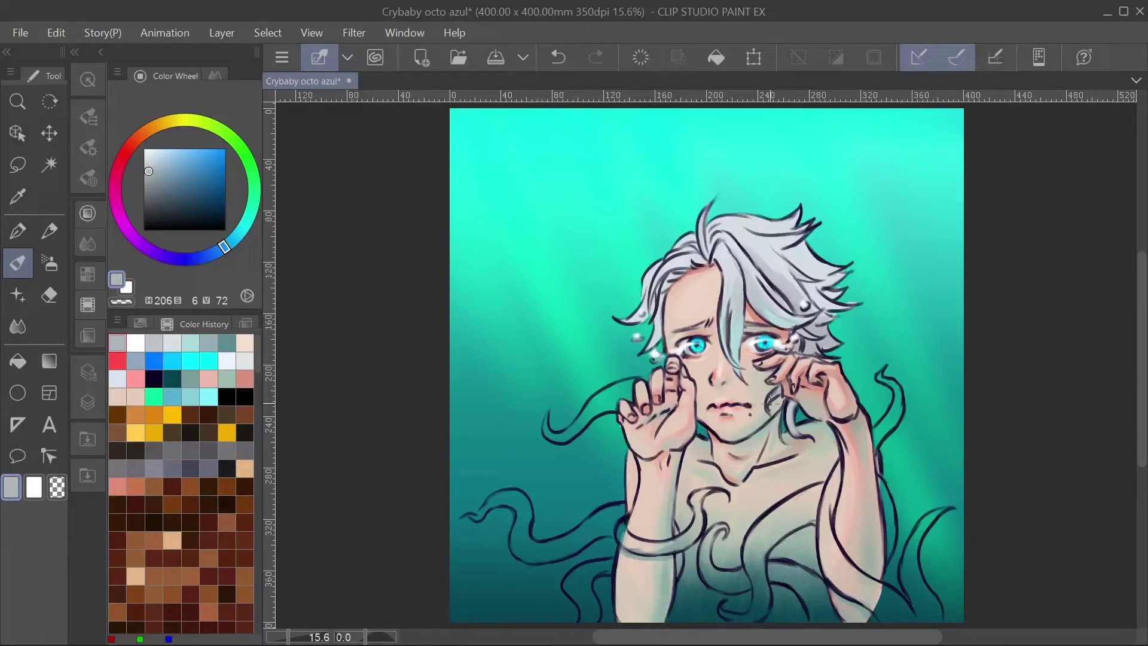
mouse_move(807, 308)
mouse_down()
mouse_move(831, 299)
mouse_move(826, 285)
mouse_up()
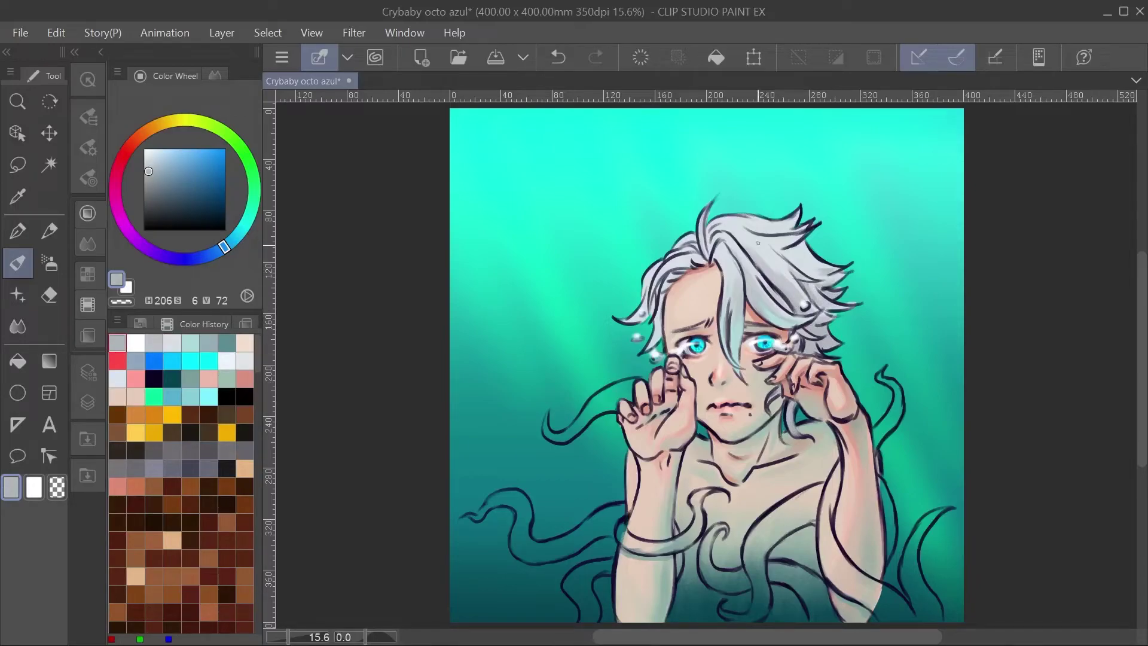
alt+click(826, 247)
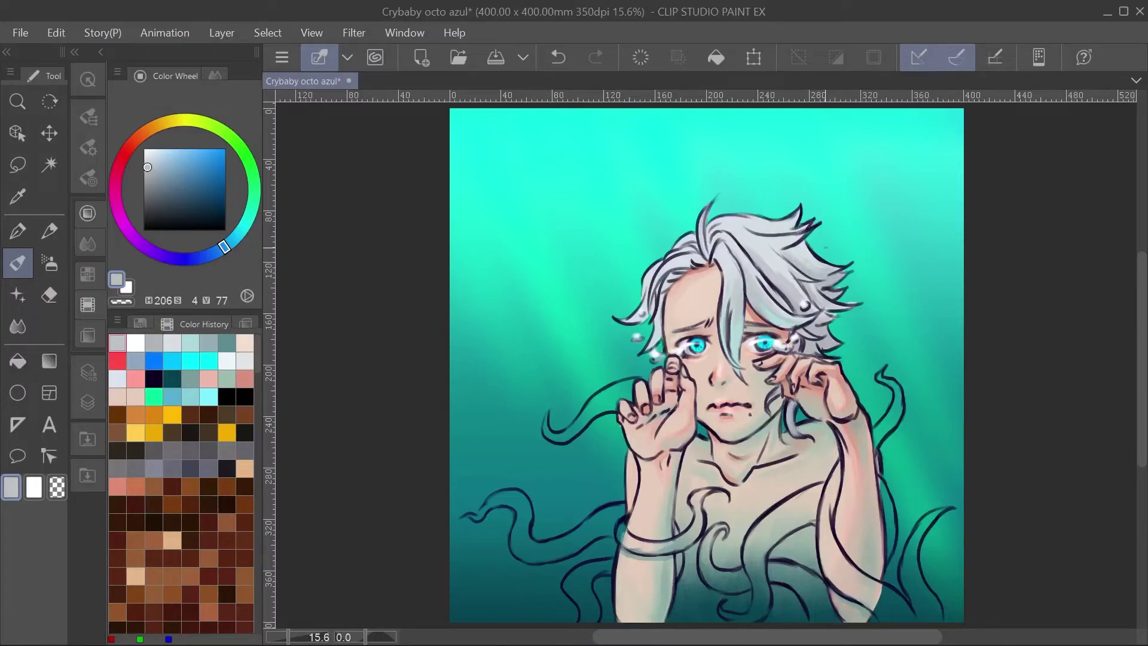
drag(670, 281, 655, 341)
drag(651, 302, 640, 317)
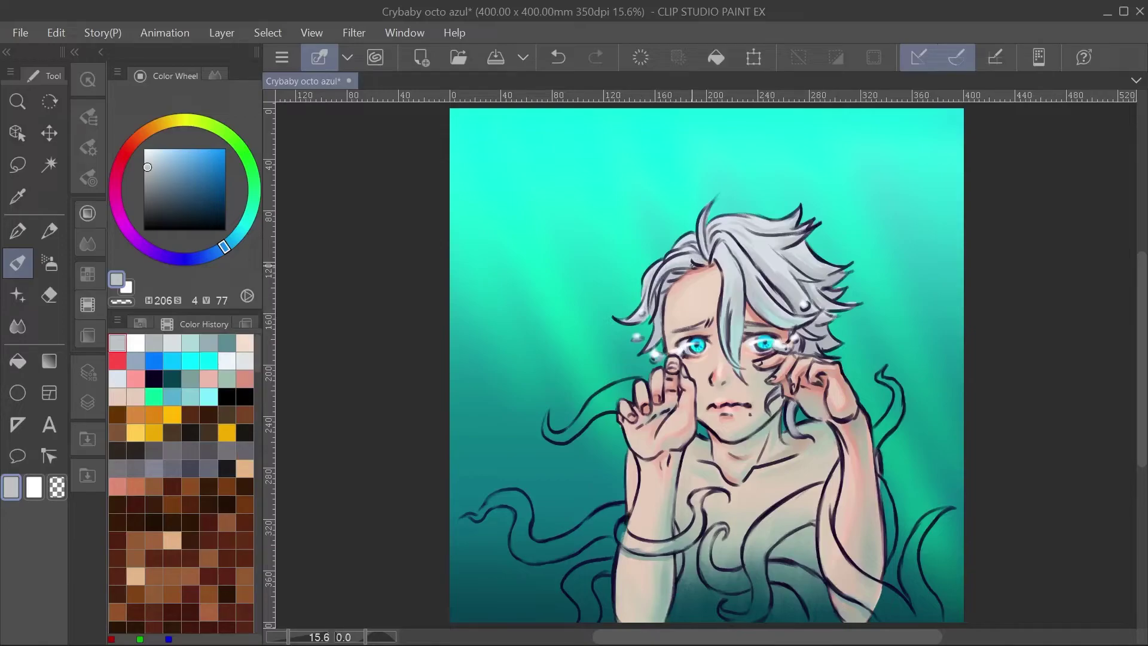
Tint the lower hair locks pale teal (H181 S20 V85) and darken the strand beside the neck with grey-teal (H189 S37 V58)
alt+click(761, 317)
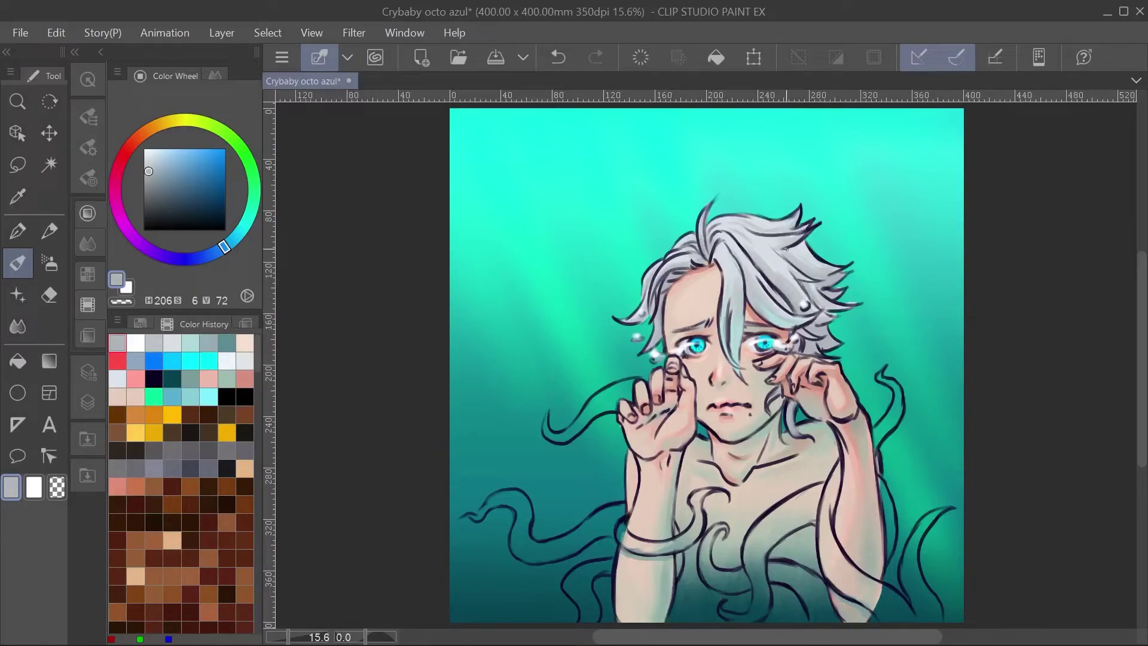
alt+click(739, 253)
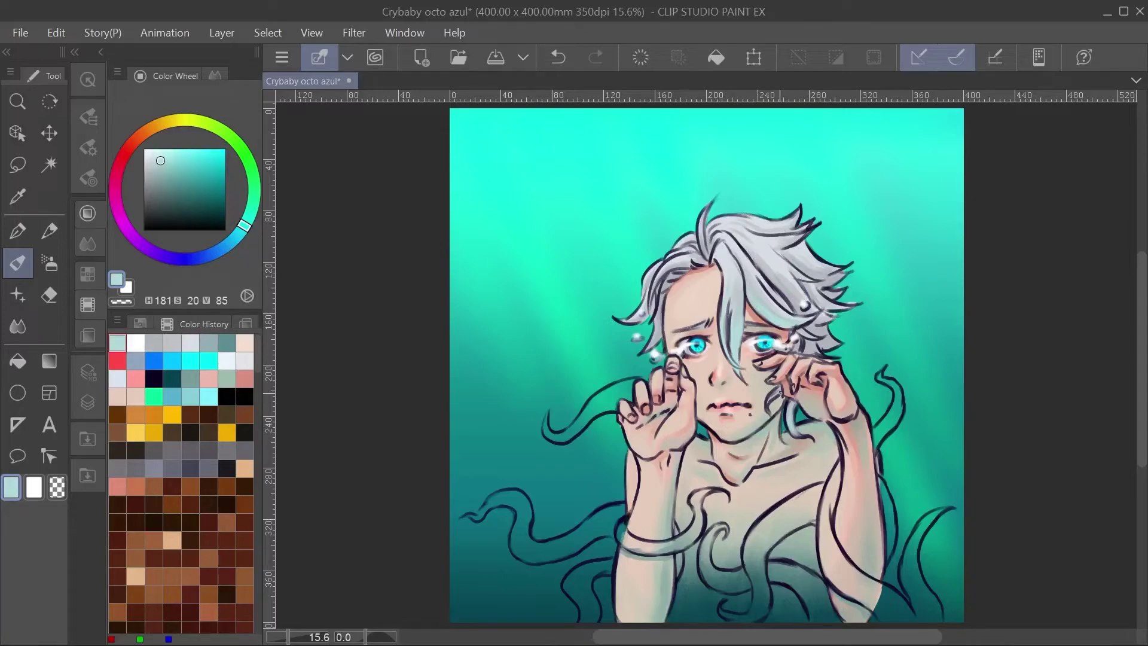
drag(813, 339, 827, 336)
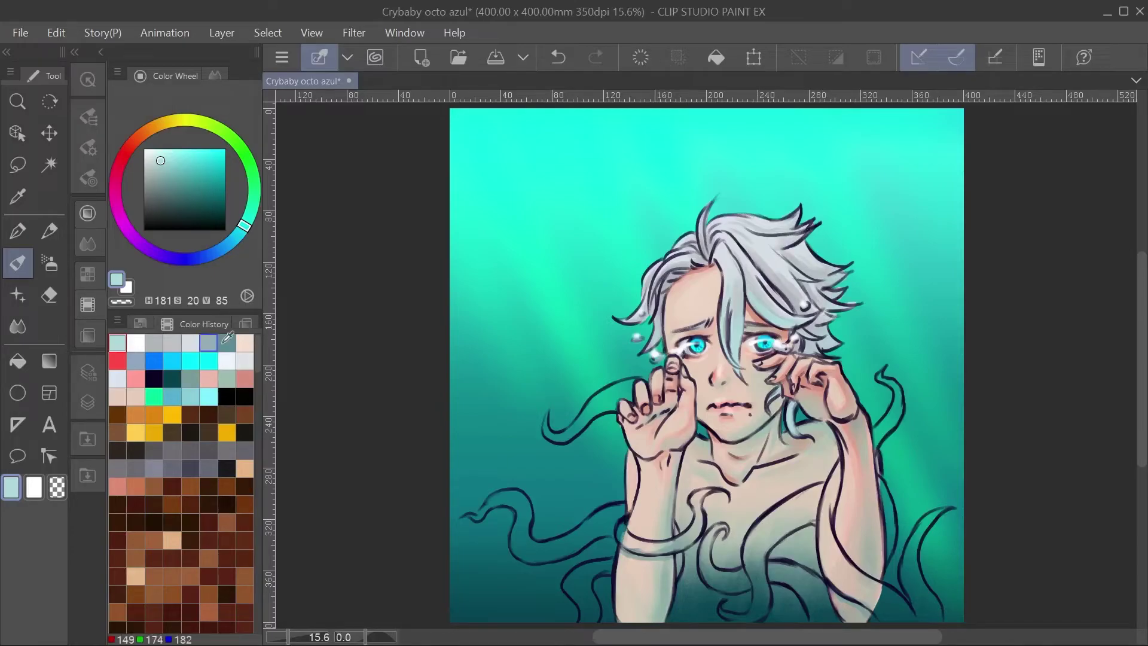
alt+click(791, 426)
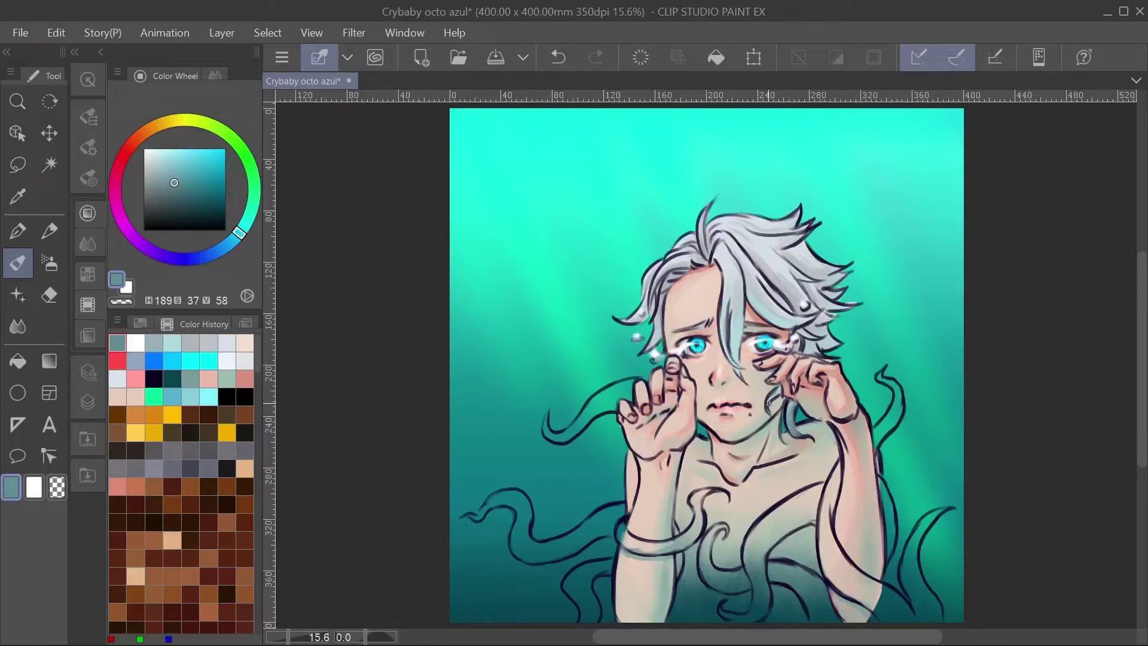
Darken the hair strand beside the neck with grey-teal (H189 S37 V58) and add white highlights (H206 S0 V100) to the fringe and crown
mouse_move(818, 338)
mouse_down()
mouse_move(836, 346)
mouse_move(807, 354)
mouse_up()
drag(736, 357, 742, 309)
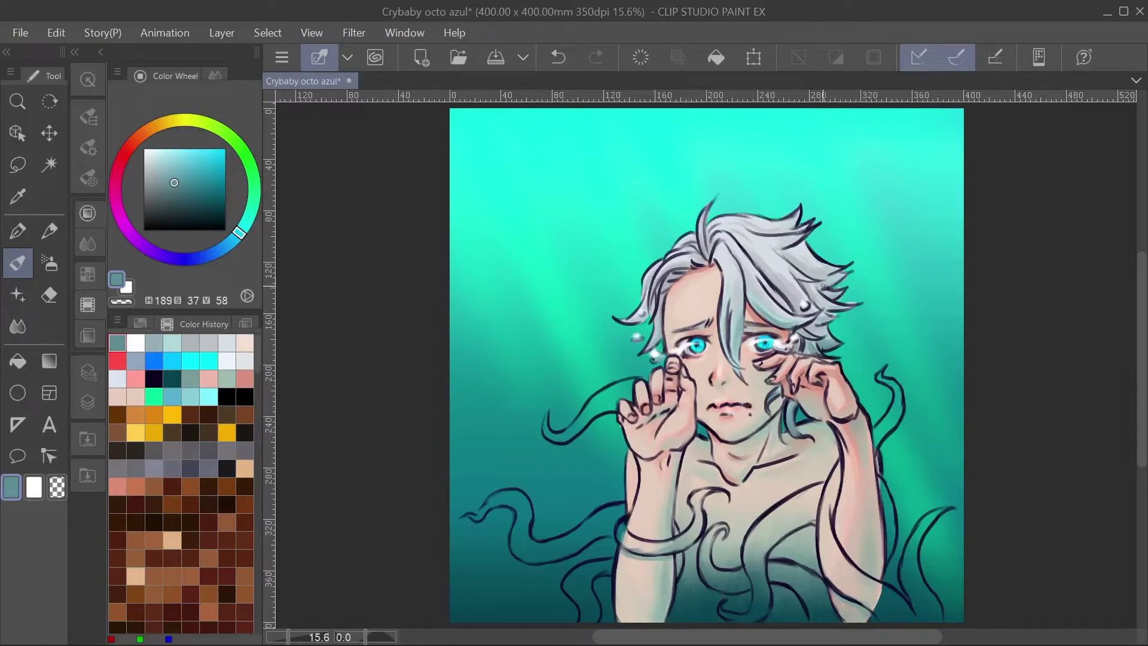
alt+click(833, 272)
mouse_move(734, 294)
mouse_down()
mouse_move(725, 245)
mouse_move(770, 228)
mouse_up()
alt+click(724, 252)
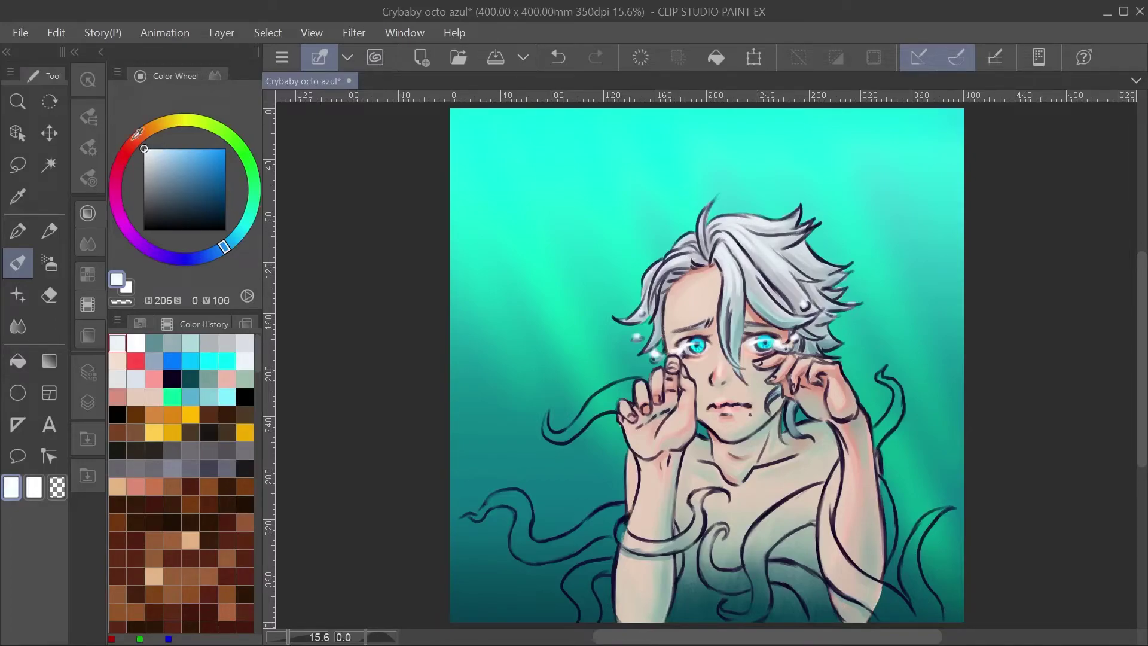
drag(730, 231, 718, 218)
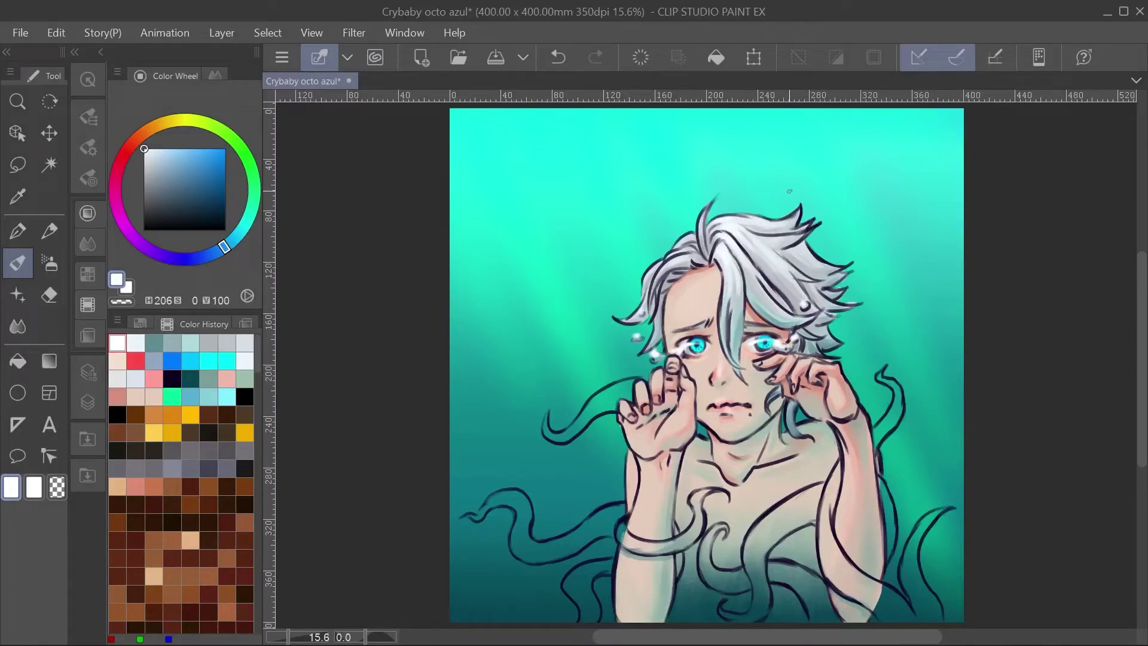
alt+click(767, 270)
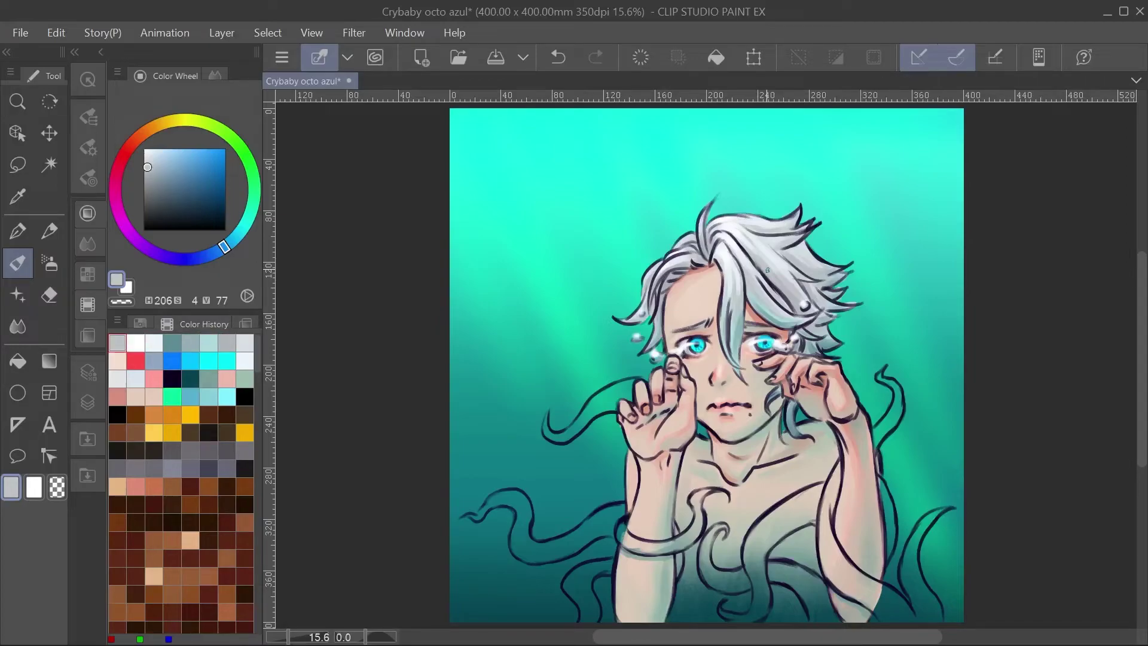
Show the blush on Layer 7 and erase it where it overlaps the fringe strand
click(88, 372)
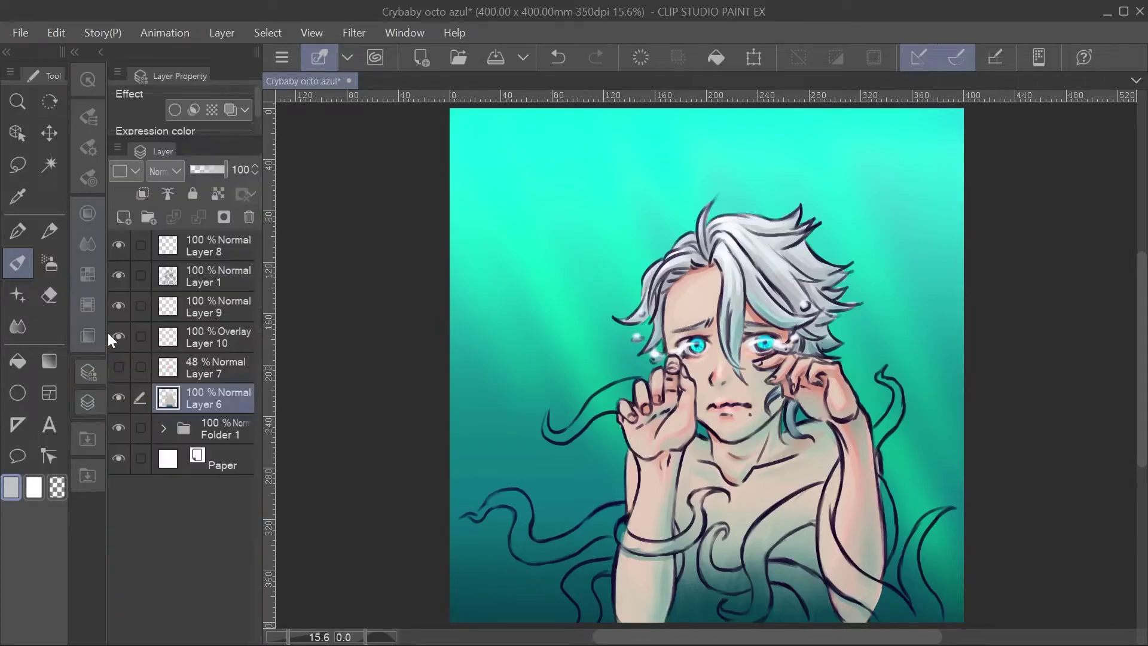
key(e)
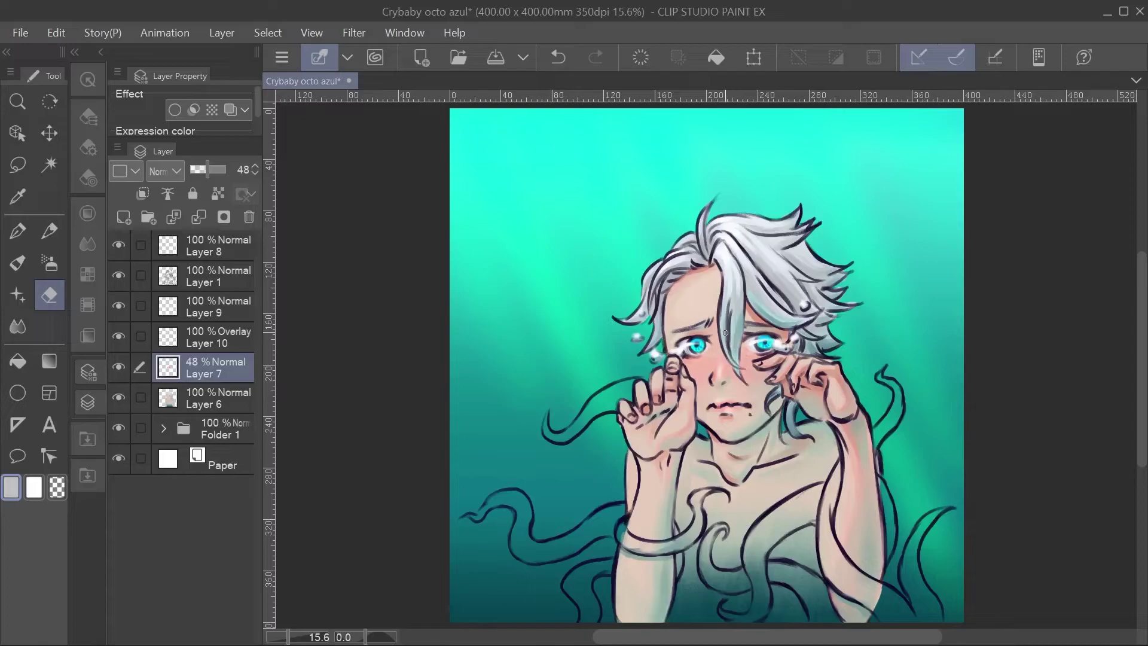
Fill the two lower tentacles beside the elbow with dark purple (H272 S39 V18)
click(88, 214)
click(170, 202)
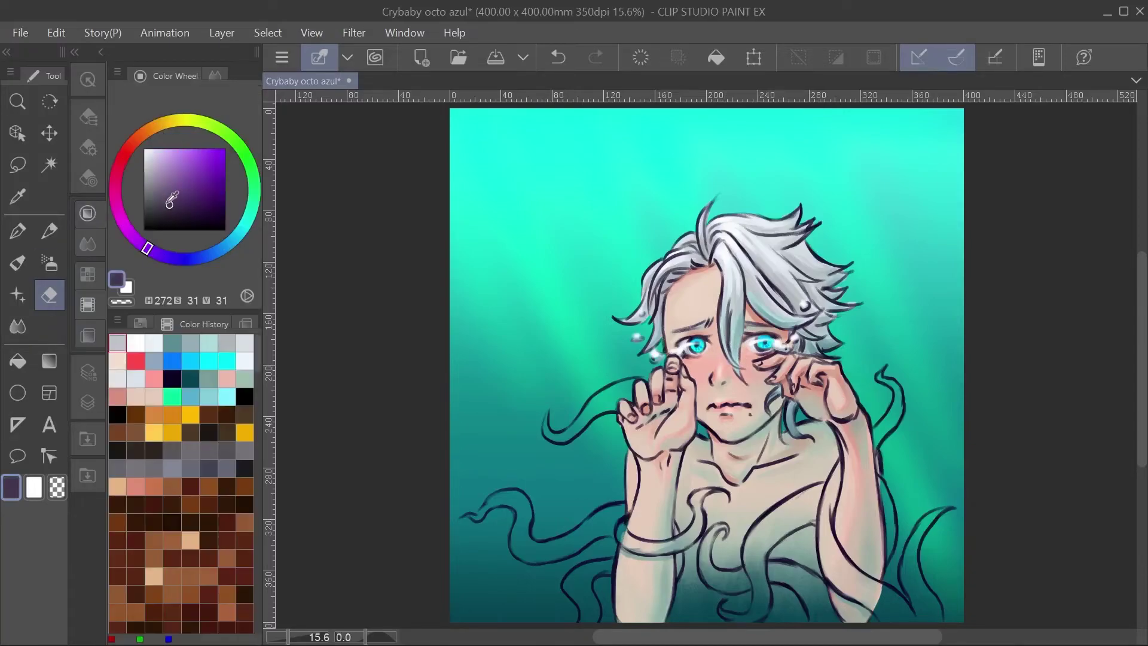
drag(170, 202, 175, 214)
key(b)
mouse_move(578, 542)
mouse_down()
mouse_move(597, 584)
mouse_move(566, 583)
mouse_move(594, 614)
mouse_move(592, 585)
mouse_move(583, 600)
mouse_move(613, 560)
mouse_up()
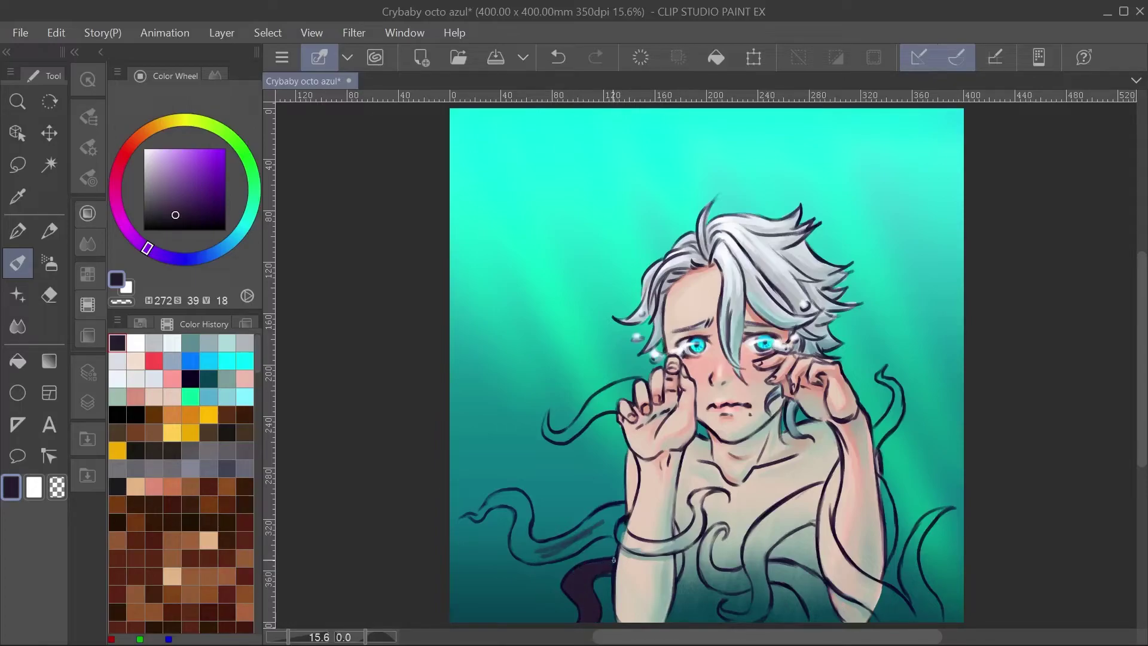
mouse_move(466, 515)
mouse_down()
mouse_move(509, 497)
mouse_move(527, 514)
mouse_move(518, 551)
mouse_move(564, 542)
mouse_move(560, 555)
mouse_move(625, 532)
mouse_up()
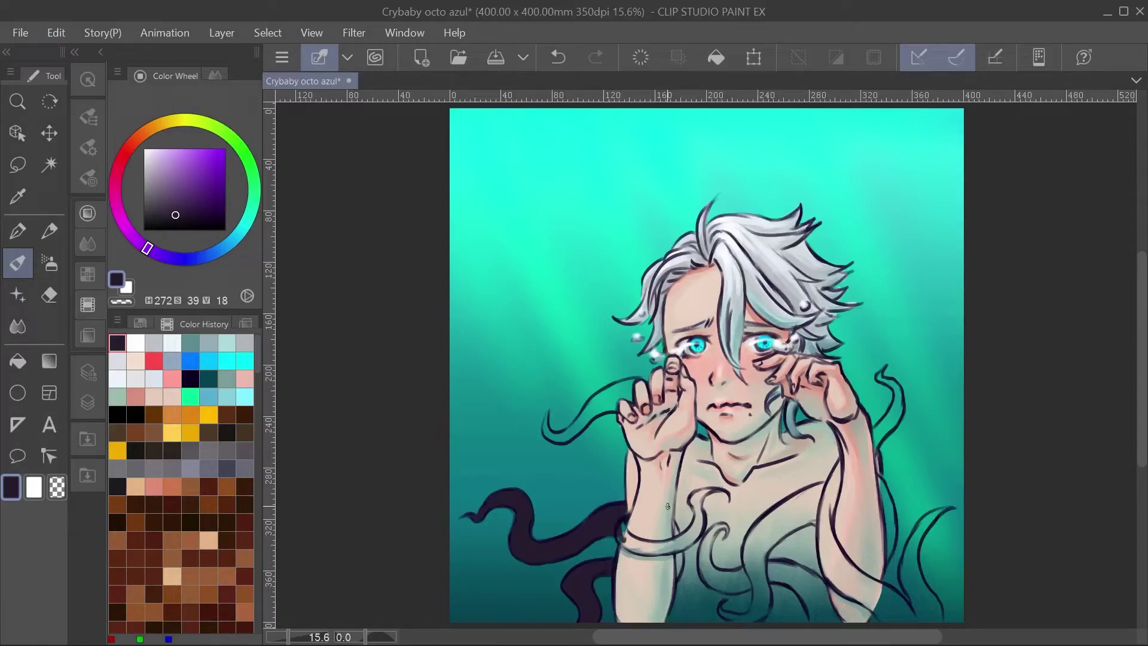
key(e)
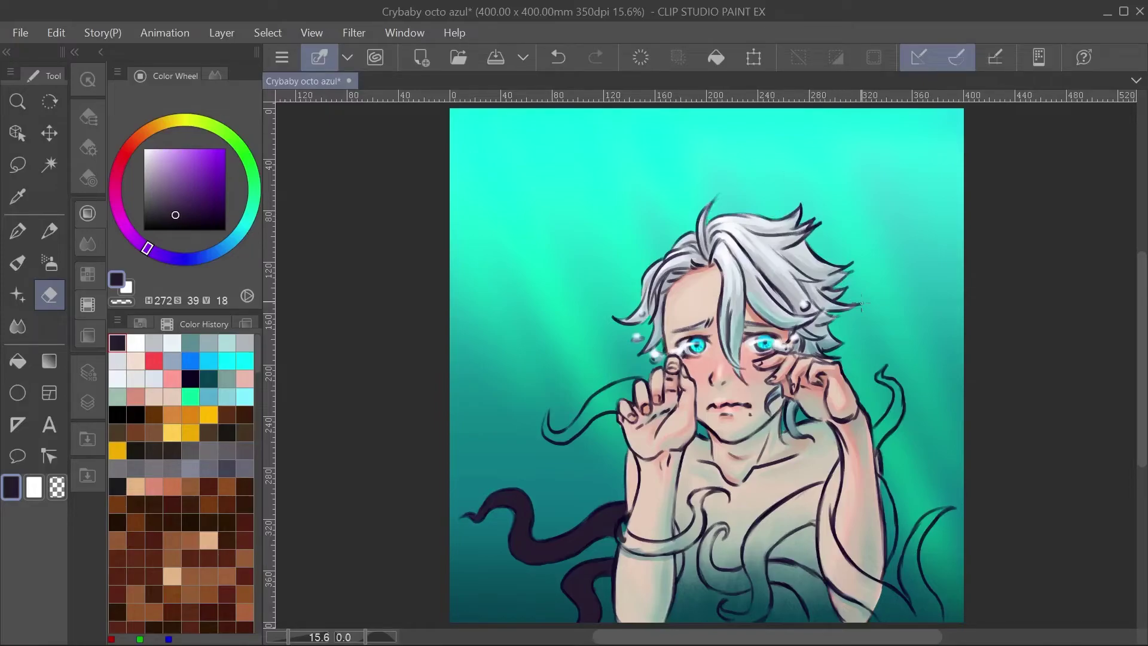
Fill the tentacle wrapped around the forearm and the curled ones over the chest with dark purple (H272 S39 V18)
key(b)
mouse_move(620, 519)
mouse_down()
mouse_move(638, 548)
mouse_move(626, 519)
mouse_move(627, 538)
mouse_move(645, 544)
mouse_move(693, 539)
mouse_move(699, 494)
mouse_move(721, 471)
mouse_move(695, 494)
mouse_move(705, 493)
mouse_move(700, 524)
mouse_move(656, 546)
mouse_move(623, 543)
mouse_move(662, 553)
mouse_move(686, 540)
mouse_move(677, 577)
mouse_up()
mouse_move(824, 486)
mouse_down()
mouse_move(755, 562)
mouse_move(751, 613)
mouse_up()
mouse_move(702, 539)
mouse_down()
mouse_move(737, 587)
mouse_move(707, 556)
mouse_move(715, 528)
mouse_move(774, 541)
mouse_up()
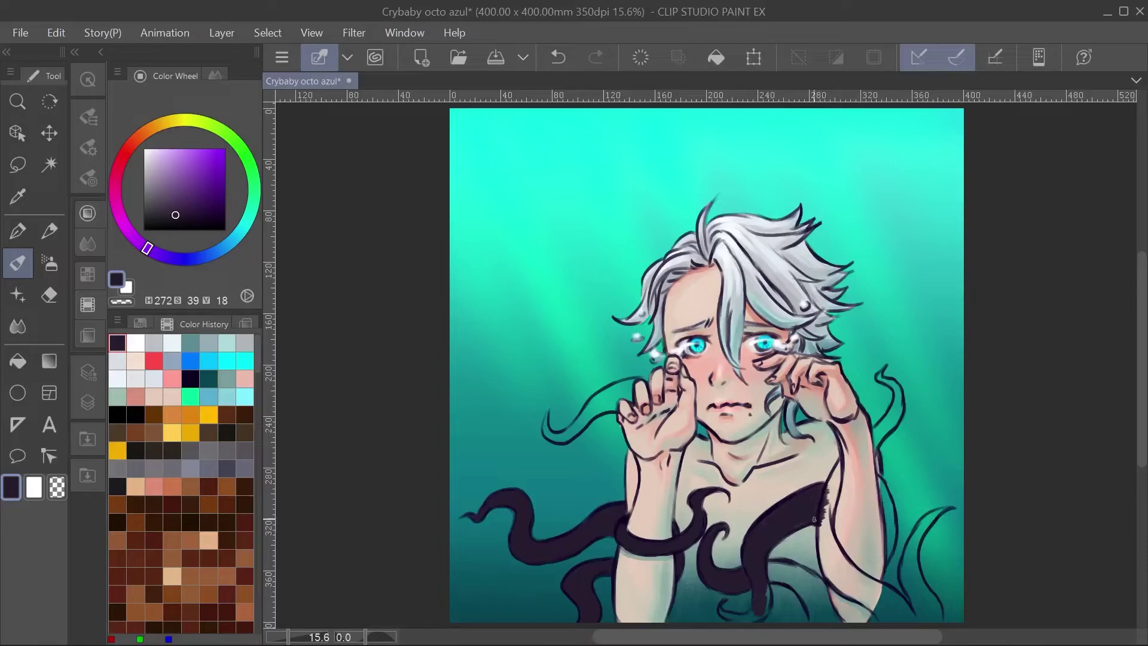
Fill the remaining tentacles at the lower chest, around the other arm and behind the raised hand with dark purple (H272 S39 V18)
mouse_move(767, 586)
mouse_down()
mouse_move(762, 611)
mouse_move(742, 616)
mouse_move(776, 568)
mouse_move(825, 592)
mouse_move(840, 622)
mouse_up()
mouse_move(835, 577)
mouse_down()
mouse_move(841, 457)
mouse_move(843, 574)
mouse_move(910, 610)
mouse_move(927, 598)
mouse_move(855, 601)
mouse_move(885, 574)
mouse_move(897, 592)
mouse_up()
key(ctrl+z)
mouse_move(884, 508)
mouse_down()
mouse_move(879, 482)
mouse_move(888, 555)
mouse_move(948, 508)
mouse_up()
mouse_move(897, 419)
mouse_down()
mouse_move(876, 441)
mouse_move(889, 379)
mouse_move(897, 418)
mouse_move(898, 389)
mouse_up()
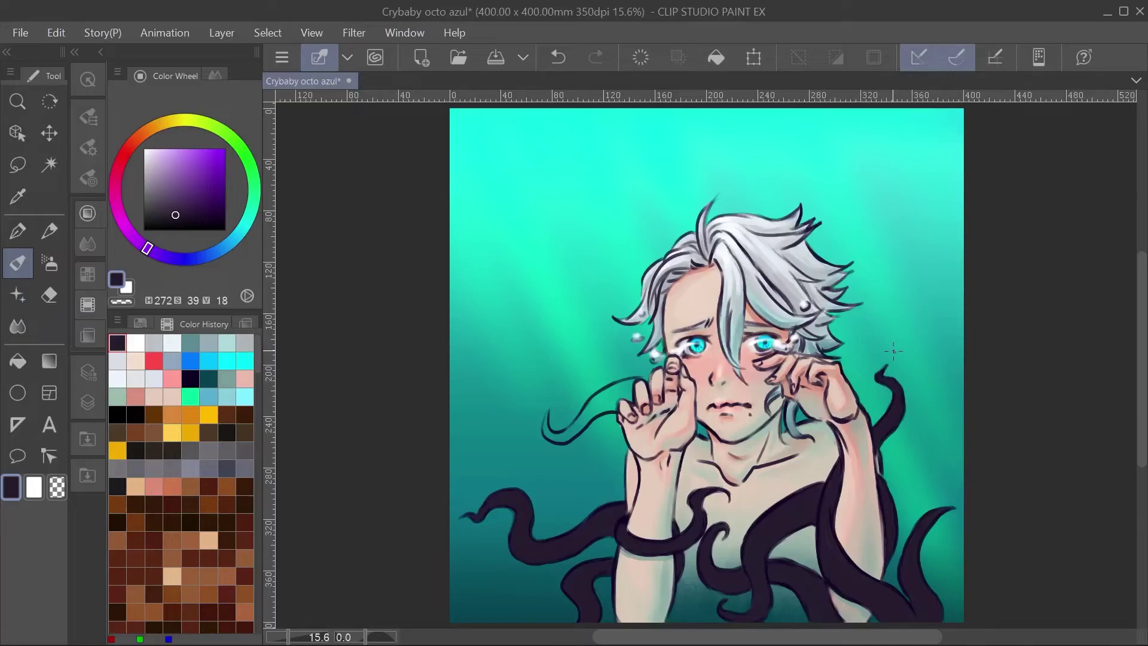
mouse_move(624, 382)
mouse_down()
mouse_move(597, 409)
mouse_move(634, 376)
mouse_move(649, 378)
mouse_move(560, 436)
mouse_up()
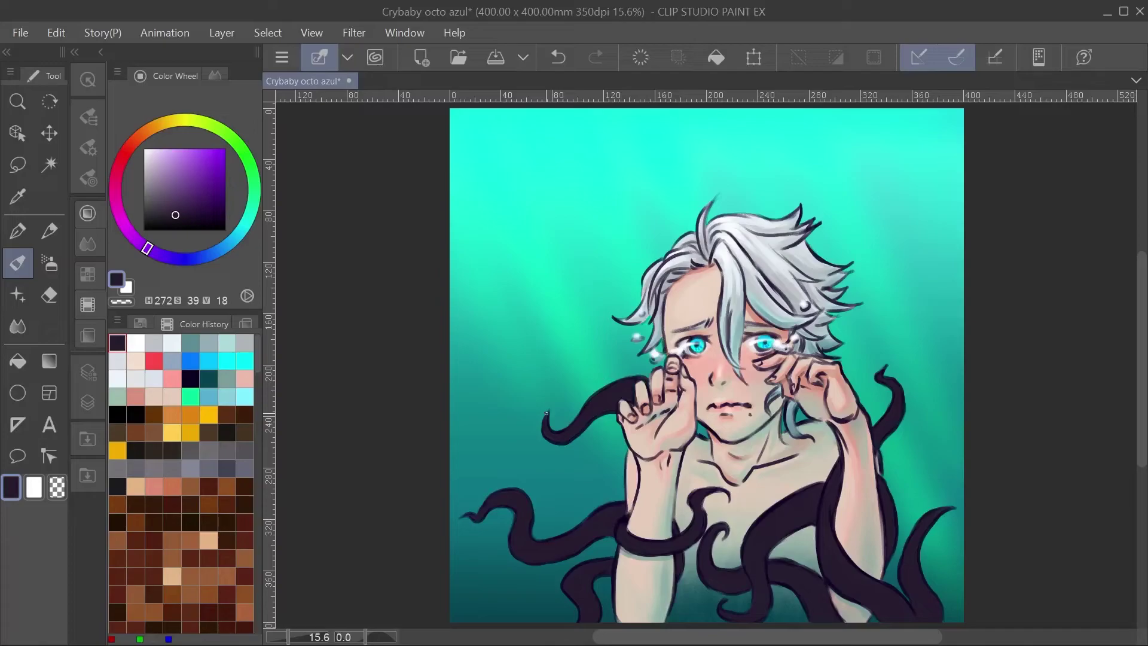
Mottle the tentacles with H272 S25 V22 and dot lighter spots (H272 S14 V32) on those beside the elbow and raised hand
alt+click(546, 413)
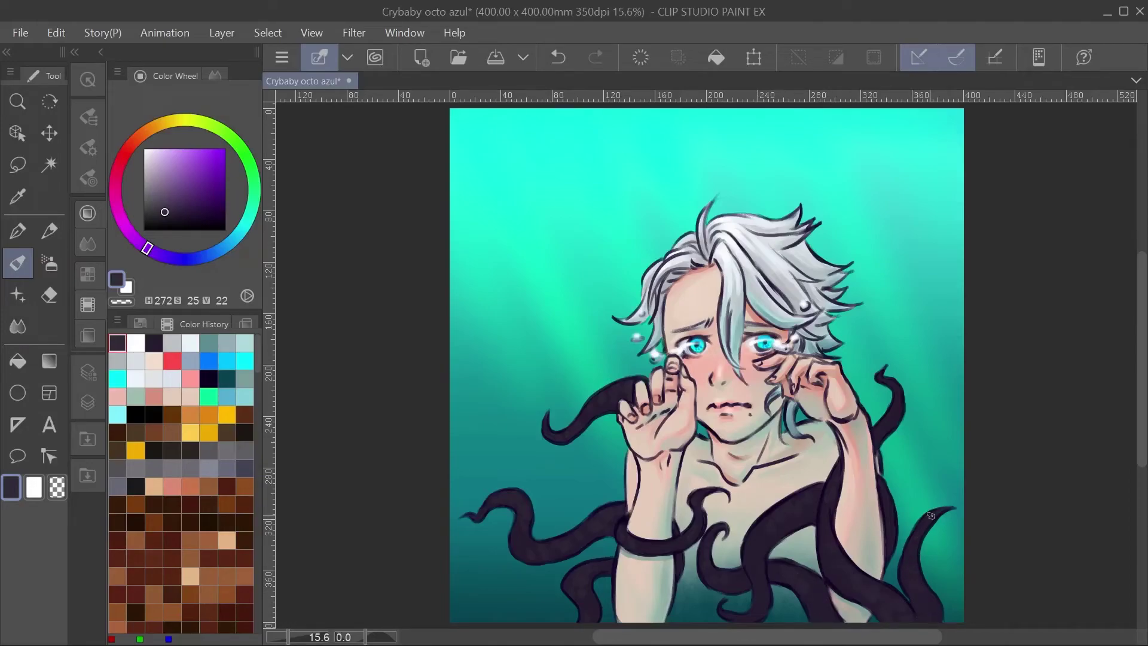
click(157, 202)
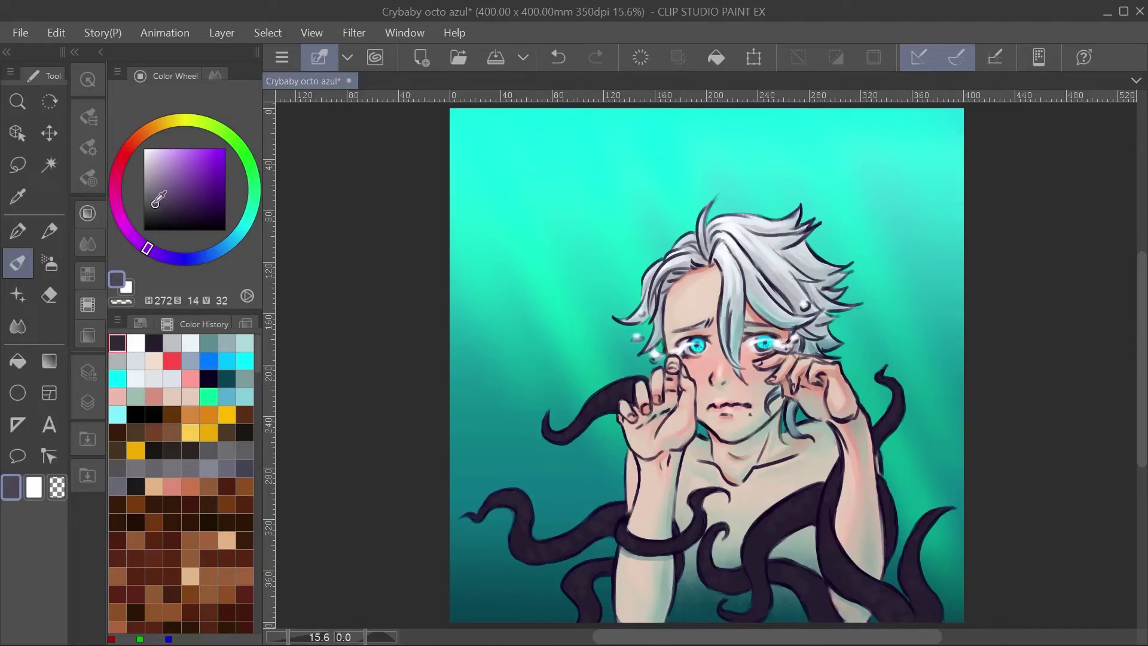
drag(609, 513, 618, 516)
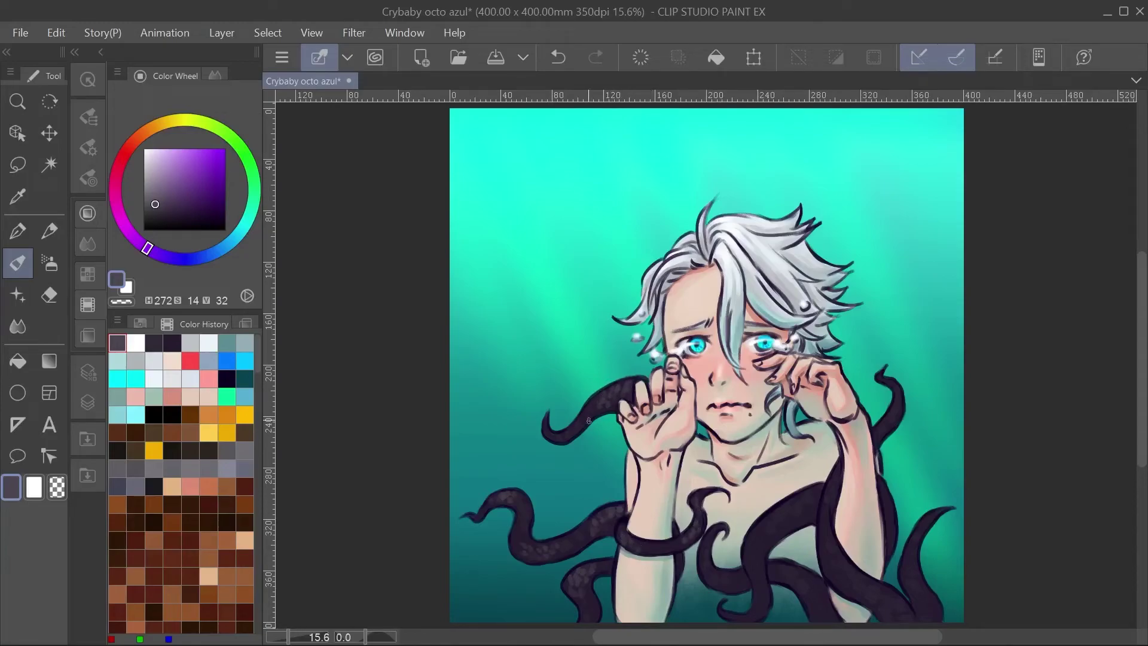
alt+click(617, 392)
alt+click(521, 388)
Dot lighter spots (H272 S14 V32) on the chest and far-arm tentacles, and shade the tentacles with deep purple (H272 S65 V19)
drag(778, 519, 819, 496)
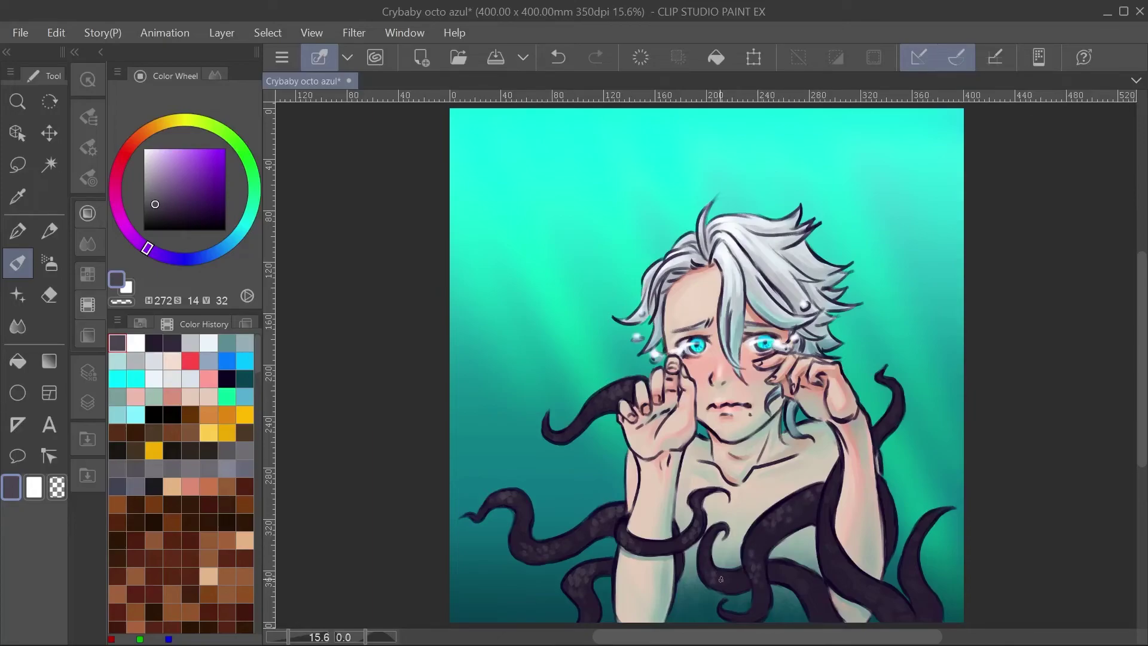
drag(806, 585, 810, 586)
drag(807, 512, 839, 564)
click(197, 214)
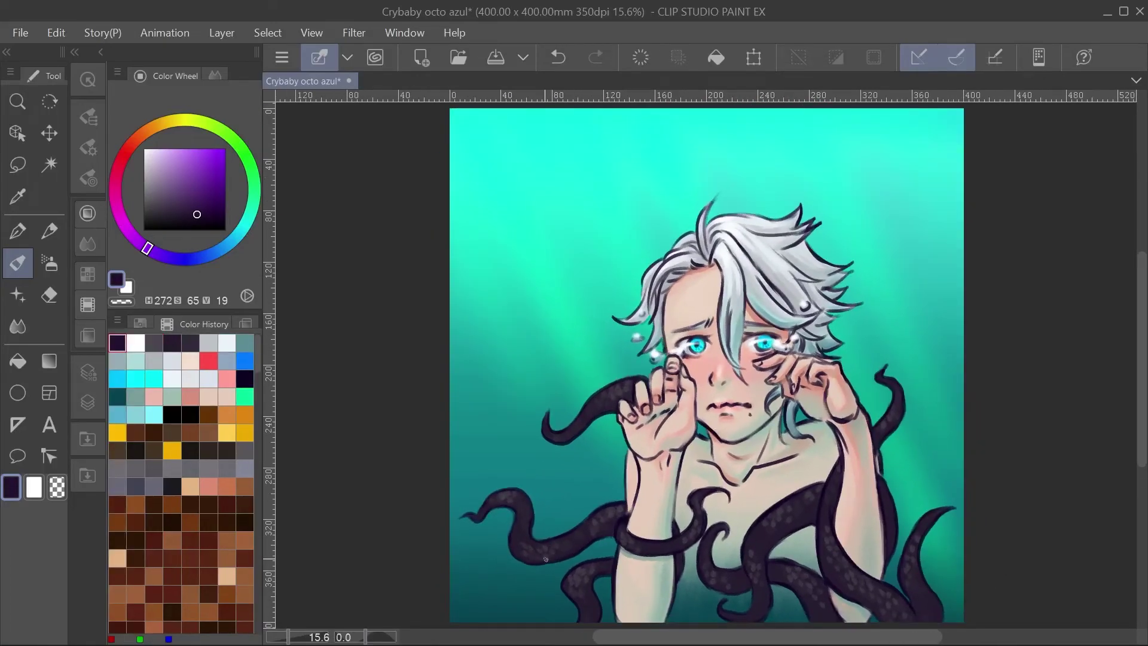
Shift all the character layers, from Layer 6 up to Layer 8, slightly to the right and reselect only Layer 6
click(88, 402)
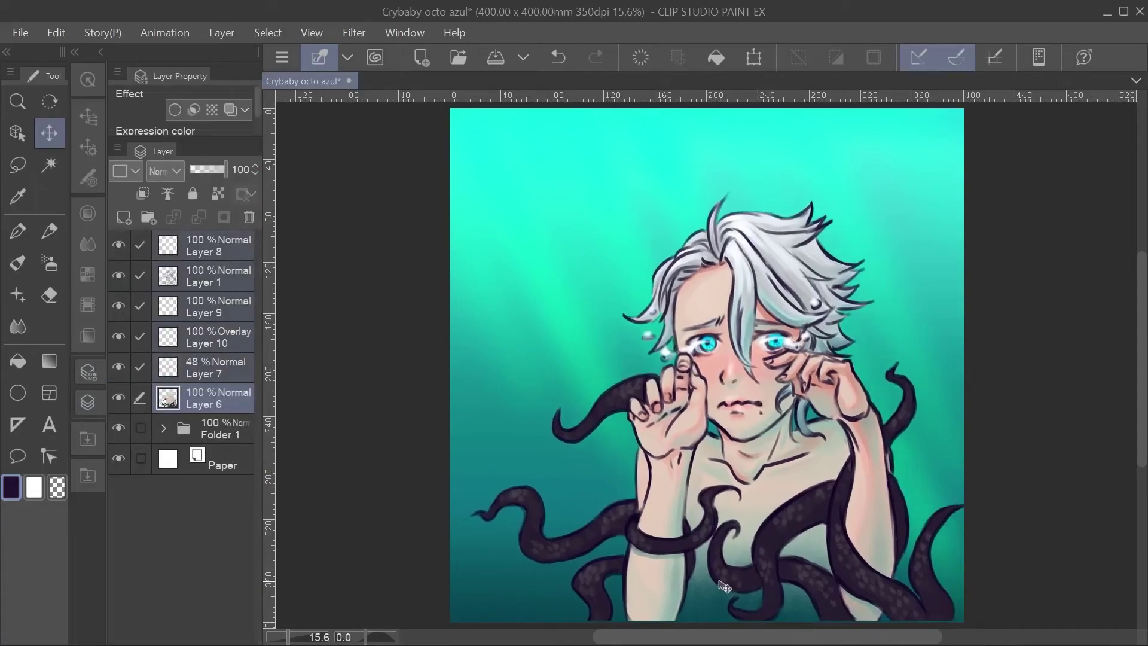
click(201, 400)
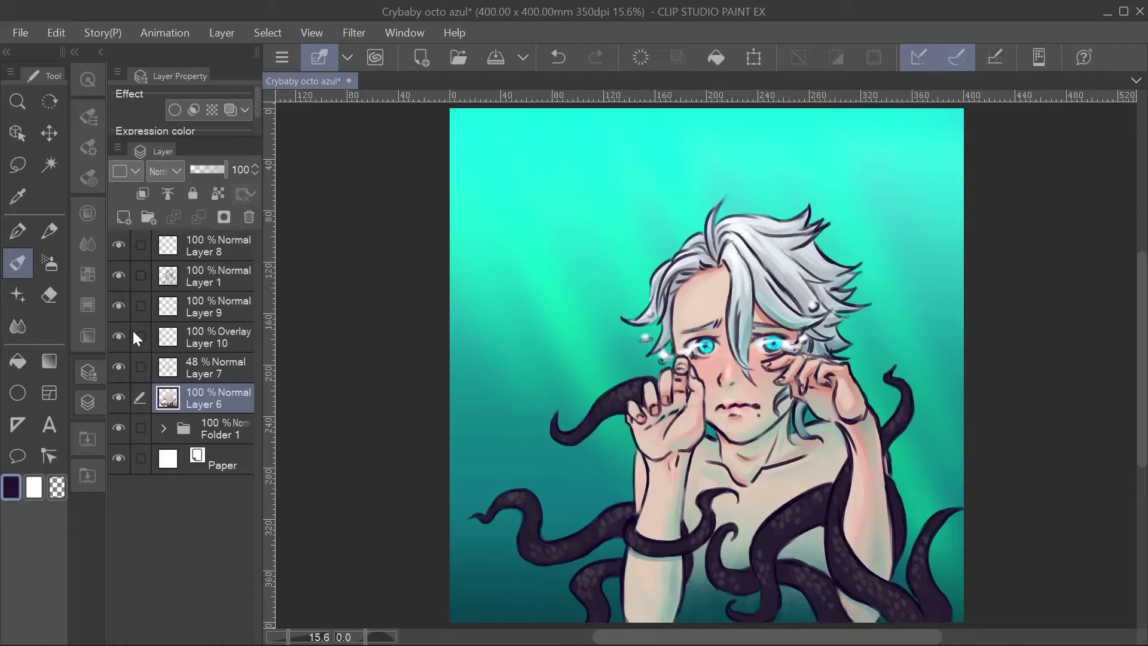
click(119, 428)
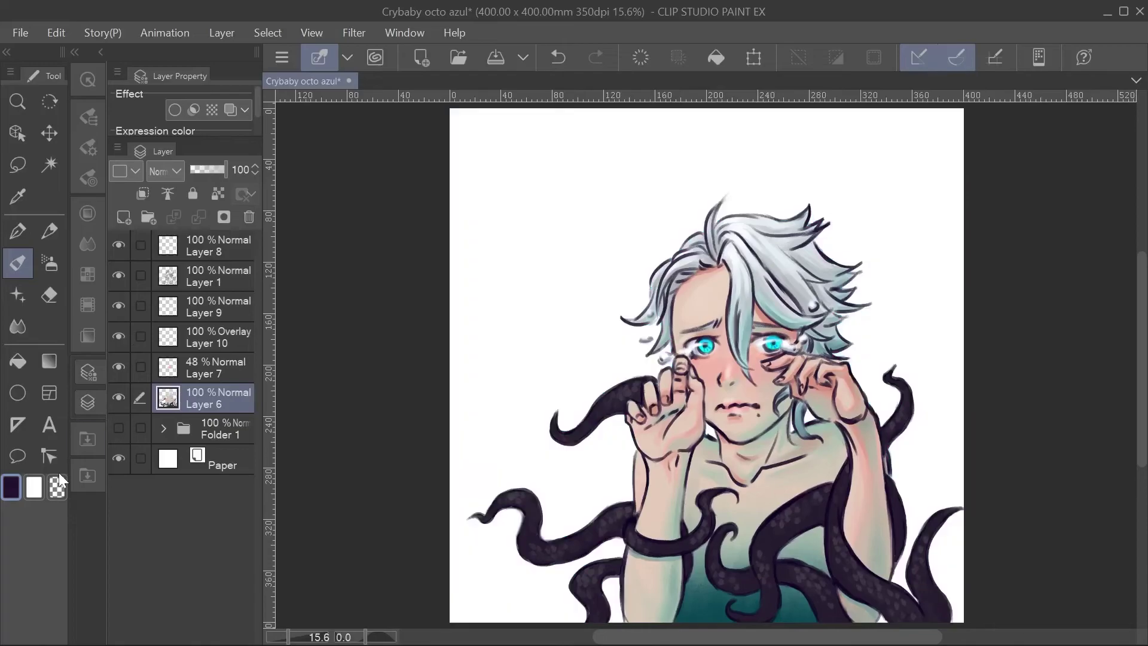
click(88, 214)
click(49, 361)
drag(746, 625, 769, 123)
drag(748, 539, 749, 139)
drag(745, 364, 744, 185)
click(225, 172)
key(Delete)
drag(736, 625, 725, 134)
drag(724, 431, 724, 140)
click(241, 230)
drag(733, 625, 732, 305)
click(233, 248)
click(218, 173)
click(195, 186)
drag(722, 625, 705, 497)
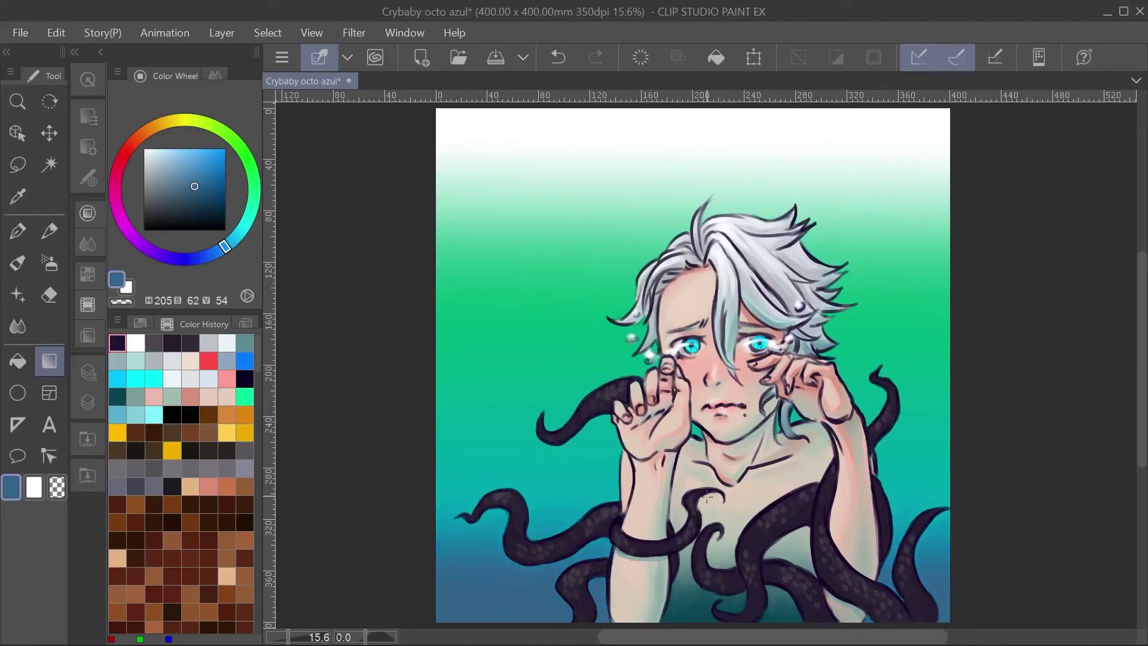
click(88, 402)
click(118, 457)
Paint dark teal (H178 S75 V21) patches over the lower-left and right background with the Dappled light brush
click(17, 295)
click(246, 225)
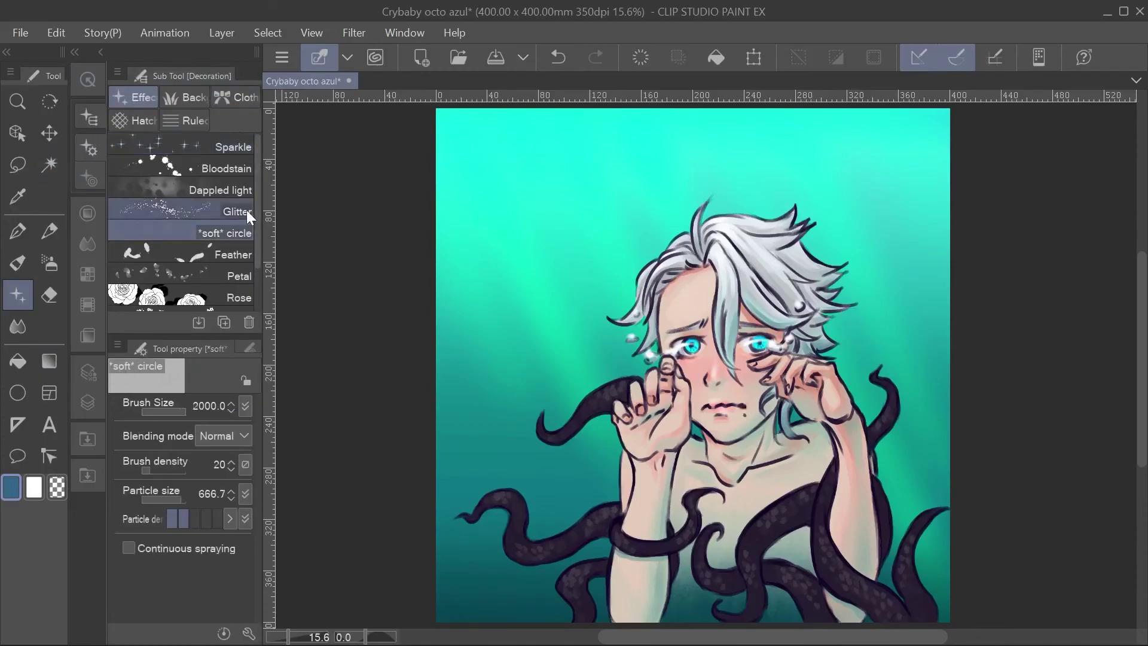
click(151, 155)
mouse_move(598, 568)
mouse_down()
mouse_move(456, 487)
mouse_move(526, 281)
mouse_move(497, 263)
mouse_move(656, 568)
mouse_up()
click(88, 274)
click(239, 186)
key(ctrl+z)
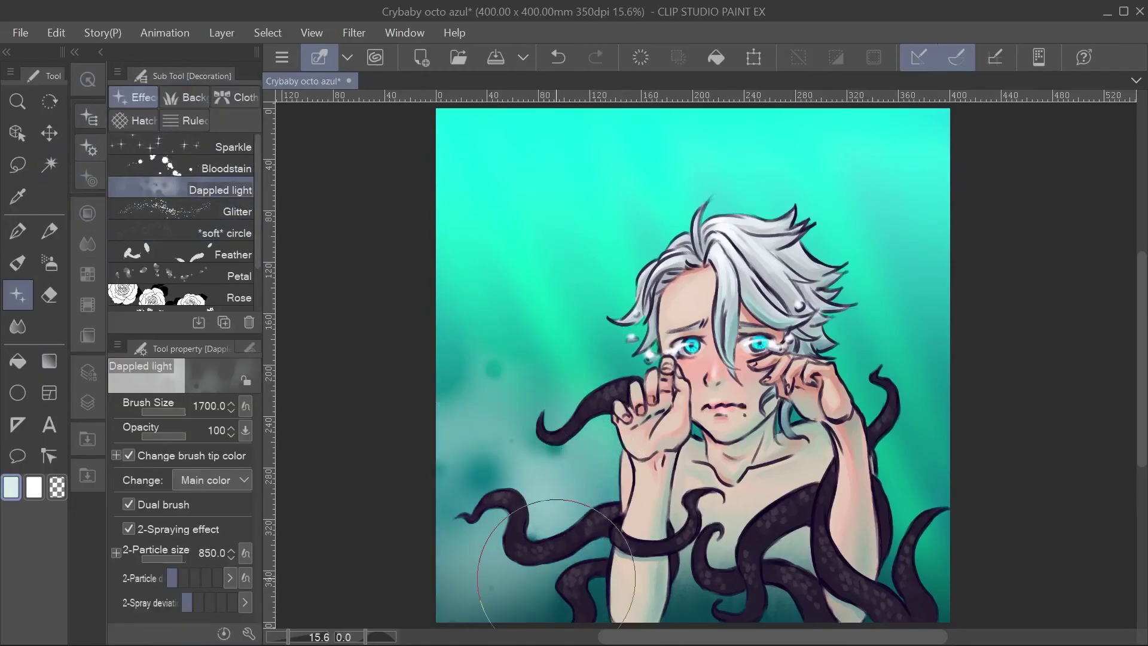
click(246, 222)
click(205, 213)
drag(556, 554, 467, 583)
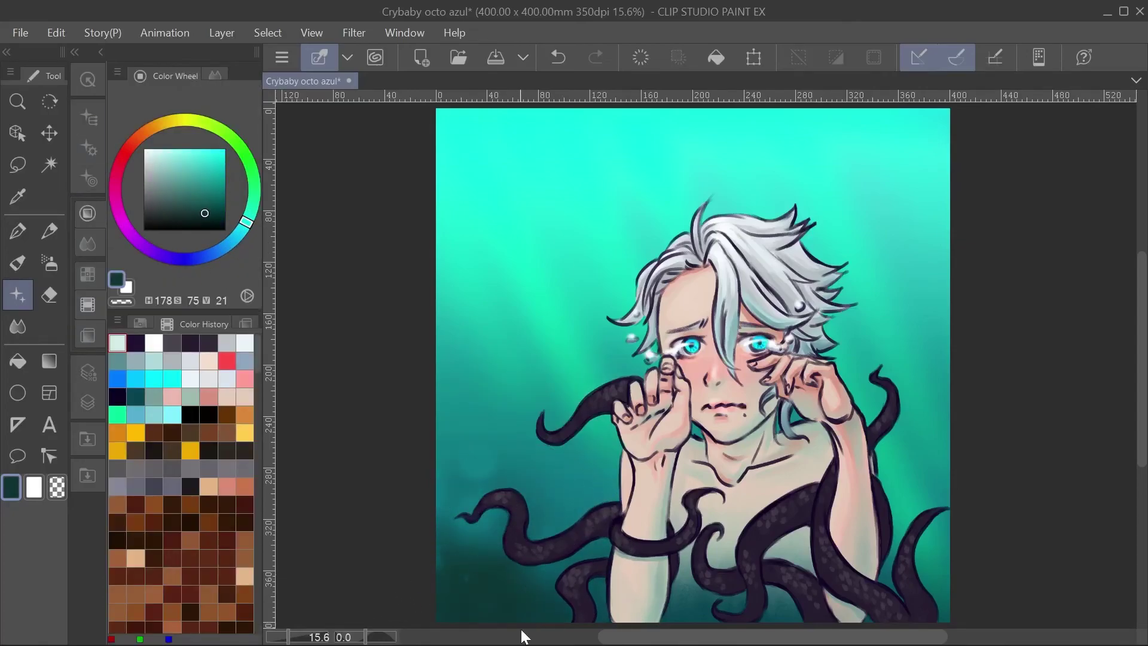
scroll(1130, 450, down, 3)
mouse_move(486, 508)
mouse_down()
mouse_move(928, 303)
mouse_move(856, 358)
mouse_up()
scroll(925, 284, up, 3)
Erase soft round glowing spots out of the dark background patches beside the hair and the tentacles
click(49, 294)
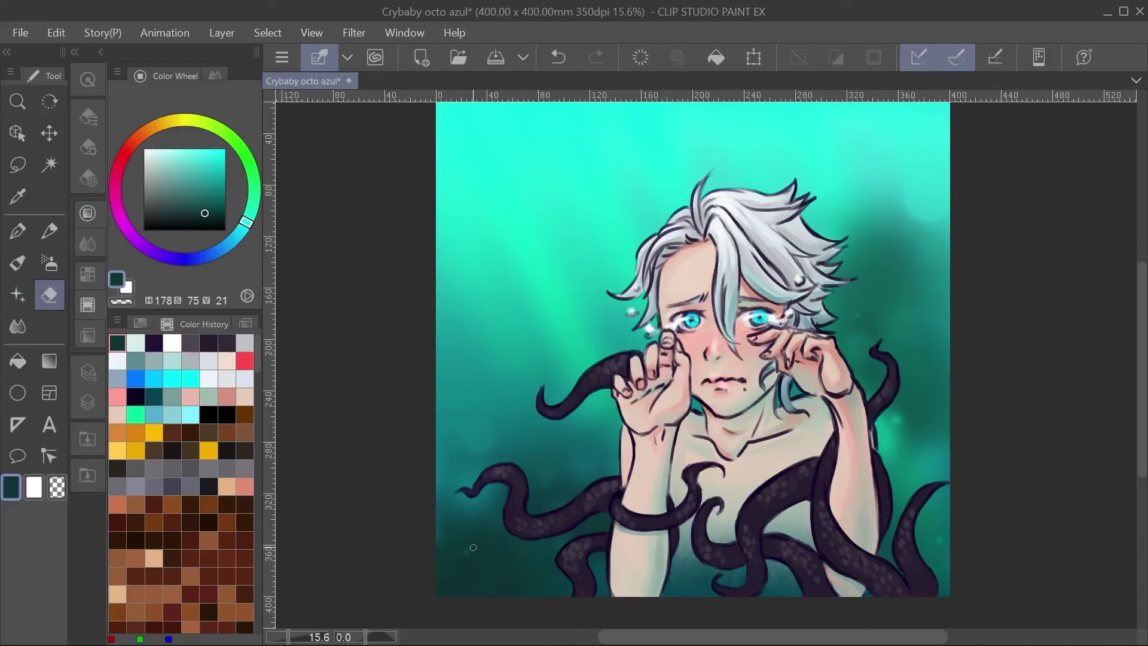
click(884, 270)
click(927, 374)
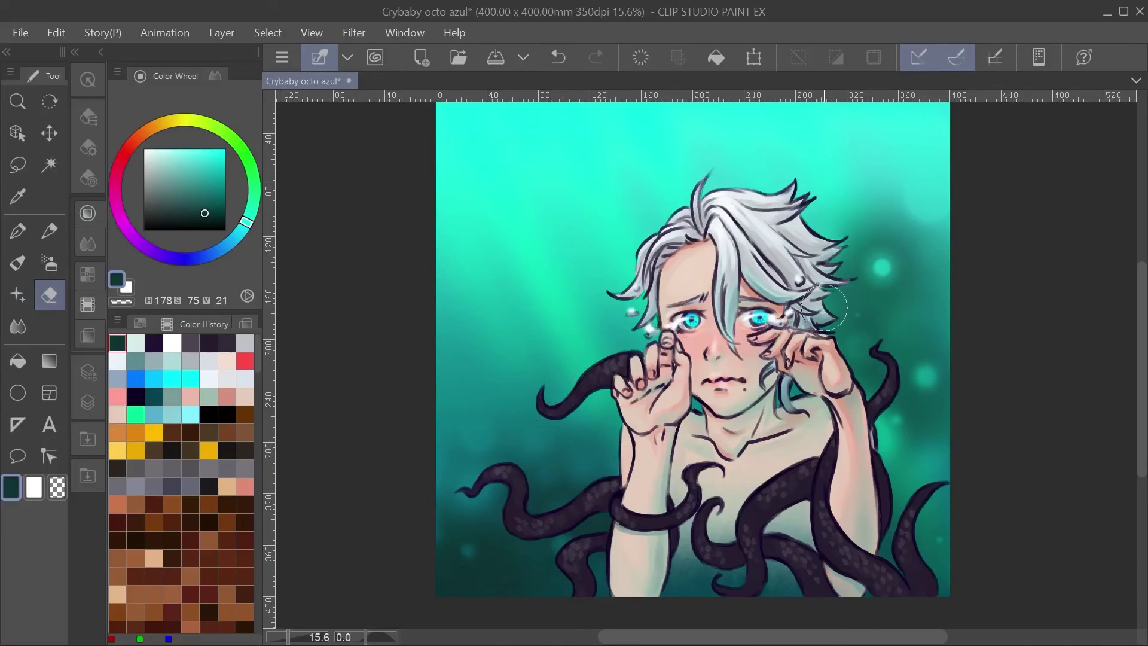
click(17, 294)
scroll(258, 159, down, 3)
click(132, 97)
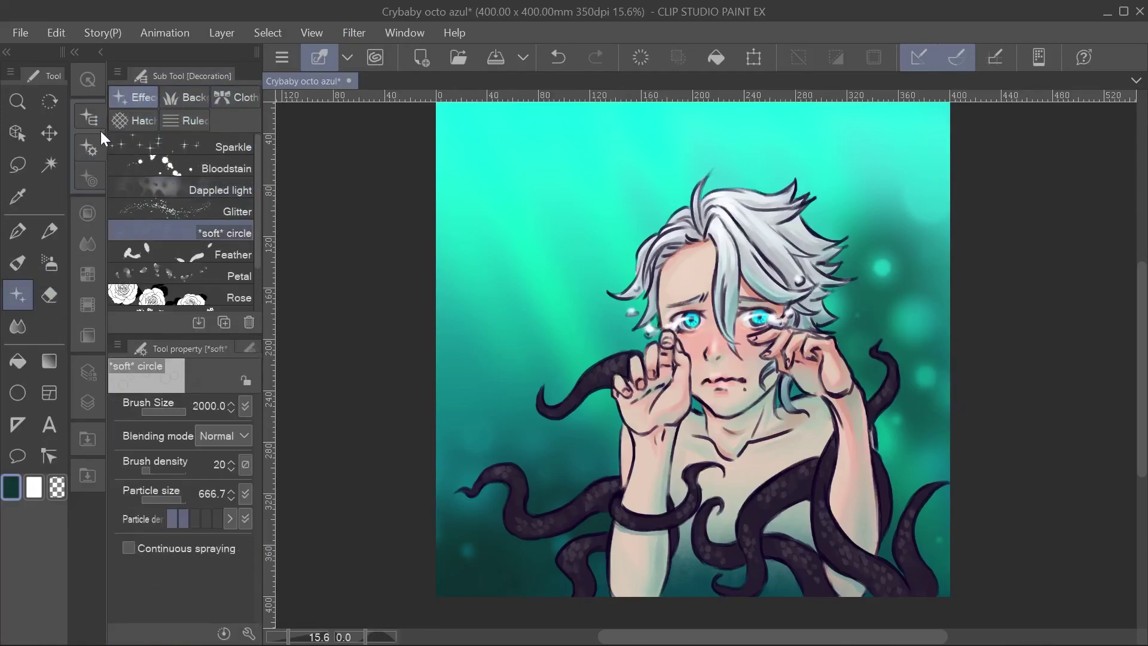
click(88, 401)
click(88, 213)
click(144, 149)
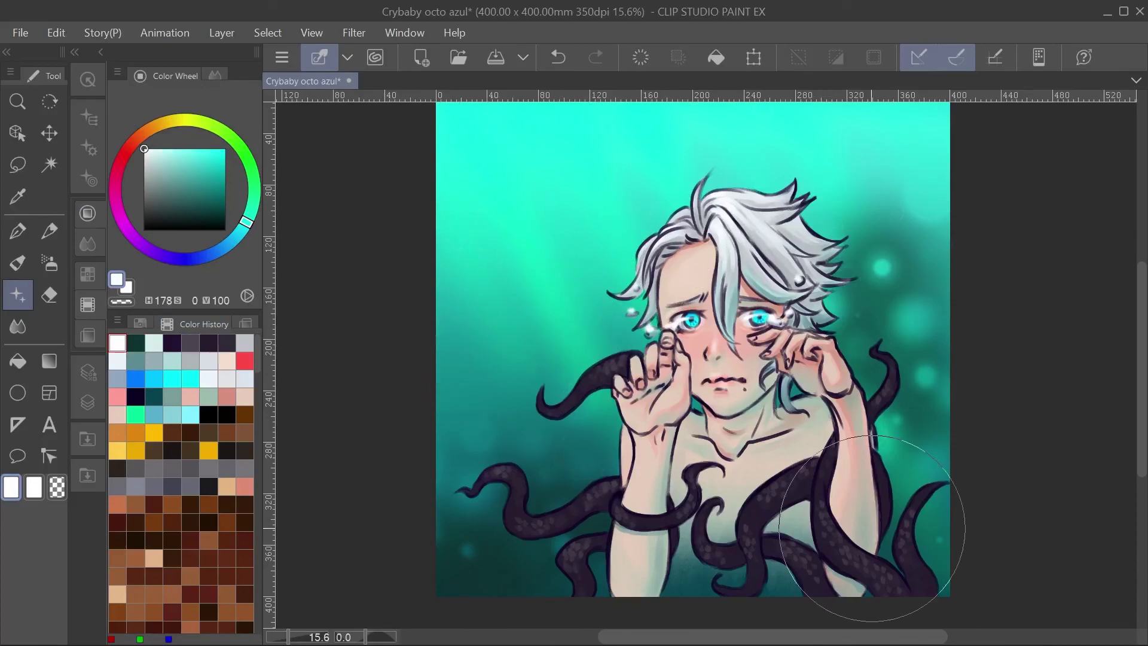
Dab near-white (H178 S7 V97) bubbles of varied sizes across the upper-left background with the airbrush
click(88, 402)
key(b)
click(150, 151)
click(546, 161)
click(561, 194)
click(569, 217)
click(473, 232)
click(521, 264)
click(599, 280)
click(615, 232)
click(616, 143)
click(533, 347)
click(525, 147)
click(569, 301)
click(458, 151)
click(525, 121)
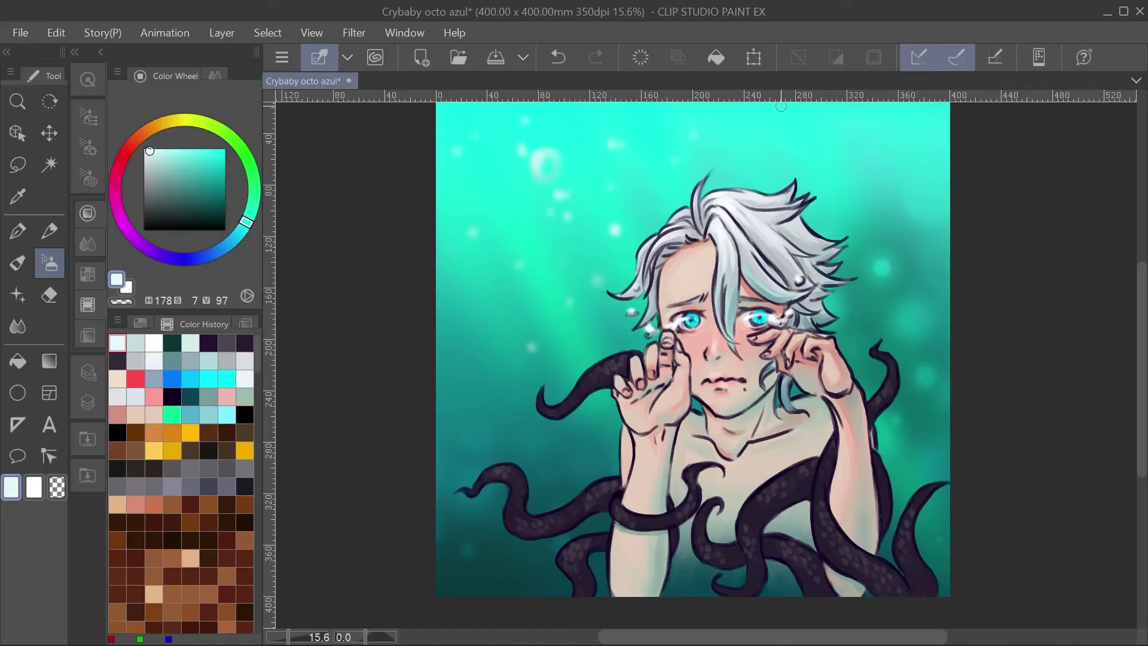
Select Layer 6 and sample the deep purple (H272 S65 V19) to touch up the tentacle edge beside the arm
click(88, 402)
click(49, 295)
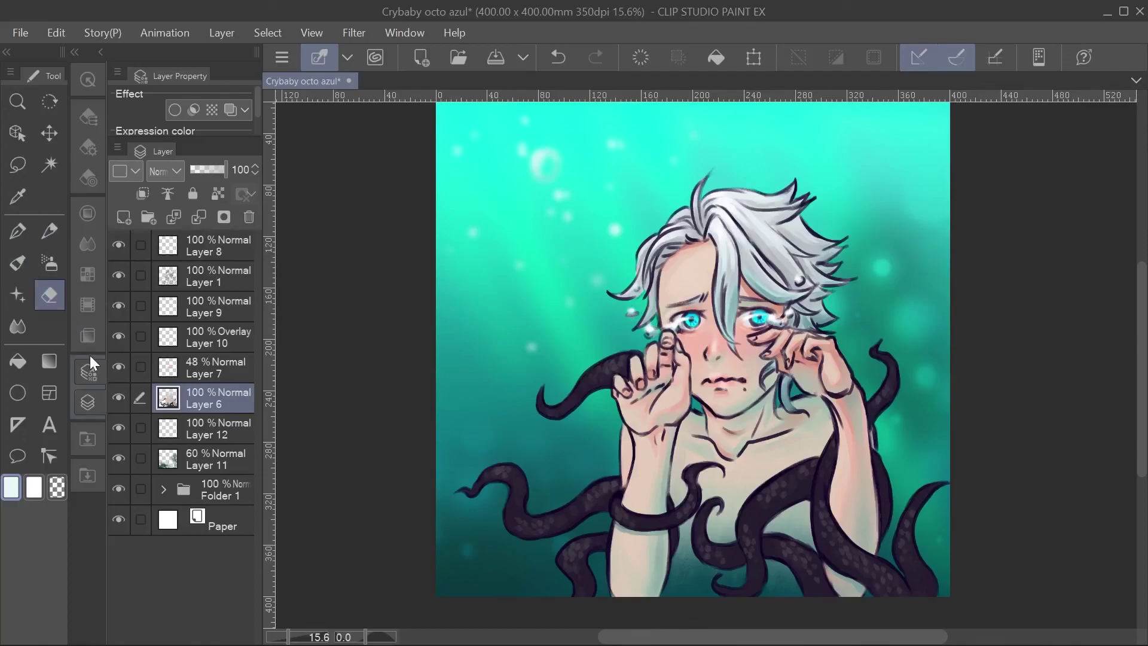
click(18, 262)
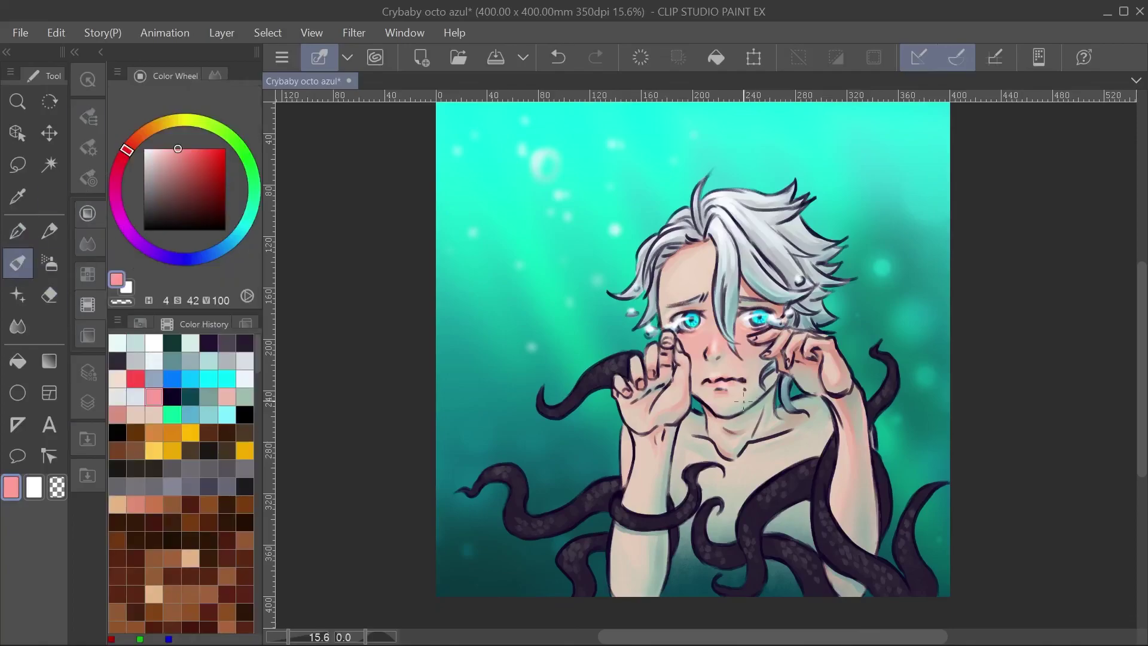
alt+click(884, 500)
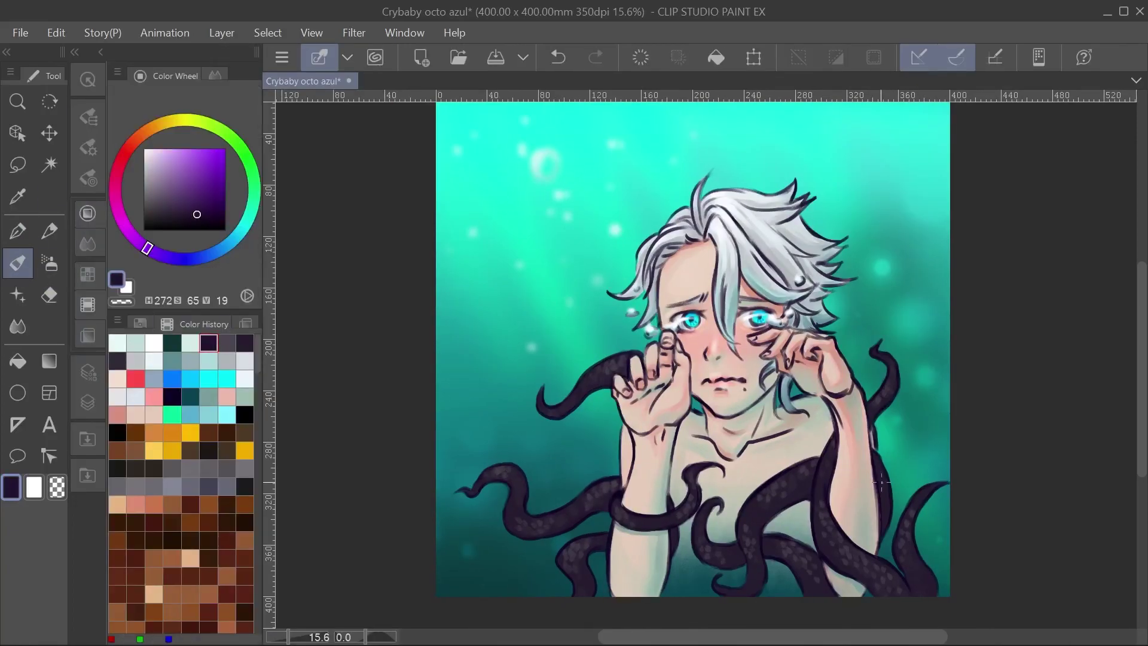